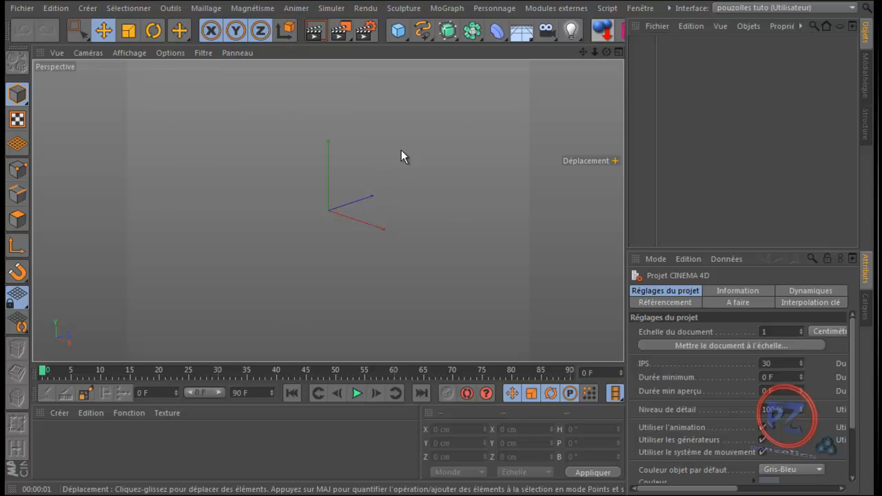
# Add a Capsule primitive to the scene and display the perspective view with Gouraud shading and lines
pyautogui.click(401, 31)
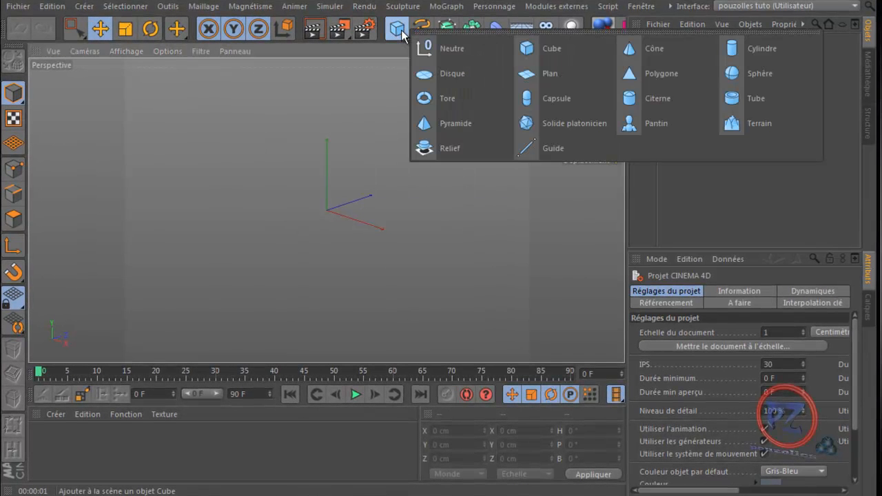
pyautogui.click(557, 100)
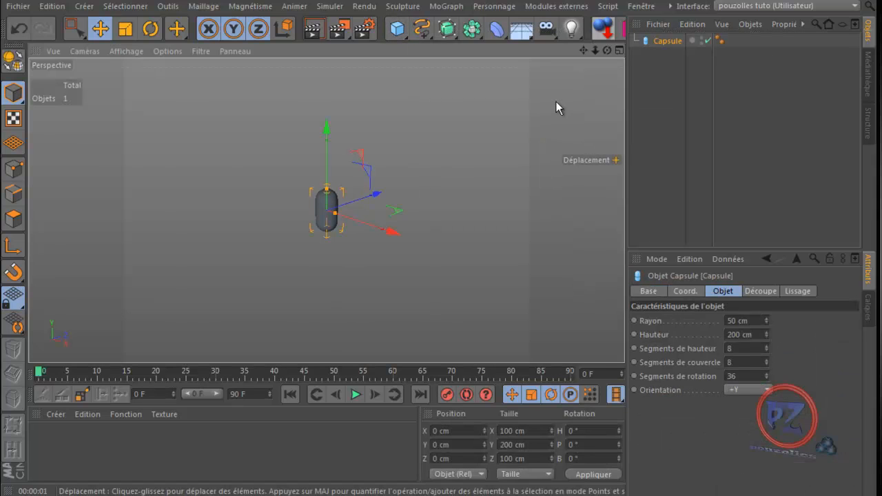
pyautogui.scroll(6, 326, 213)
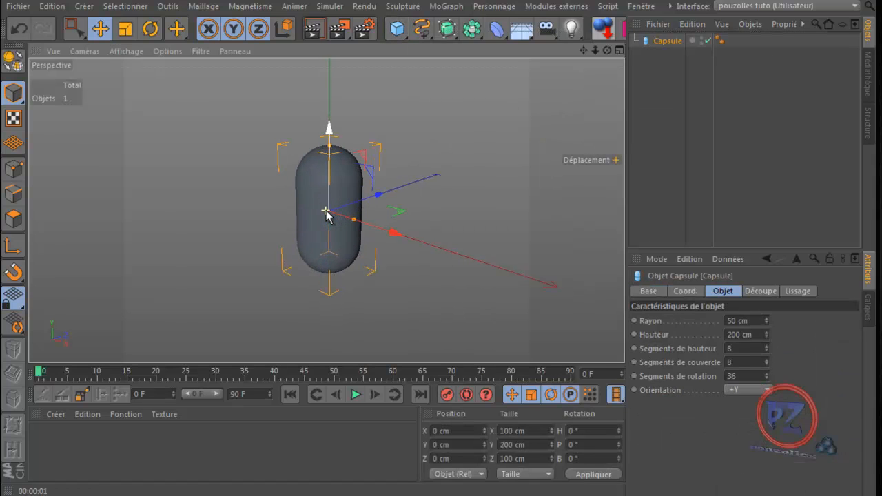
pyautogui.scroll(4, 326, 214)
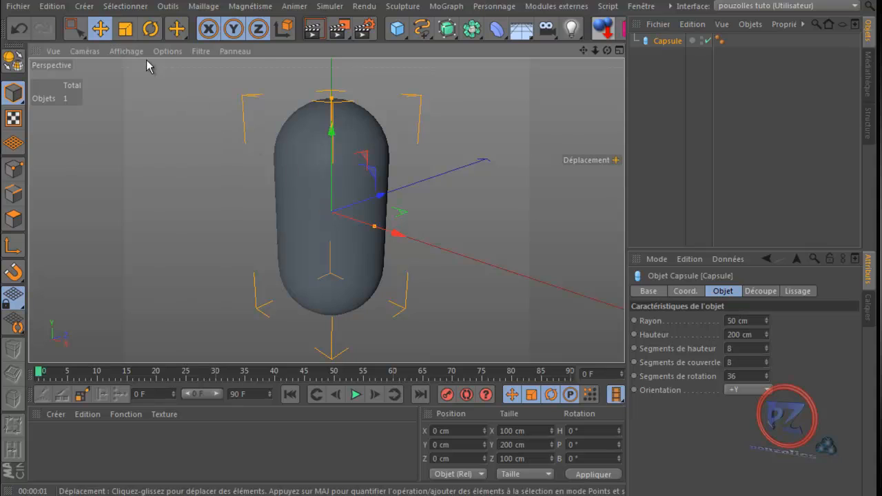
pyautogui.click(128, 52)
pyautogui.click(136, 87)
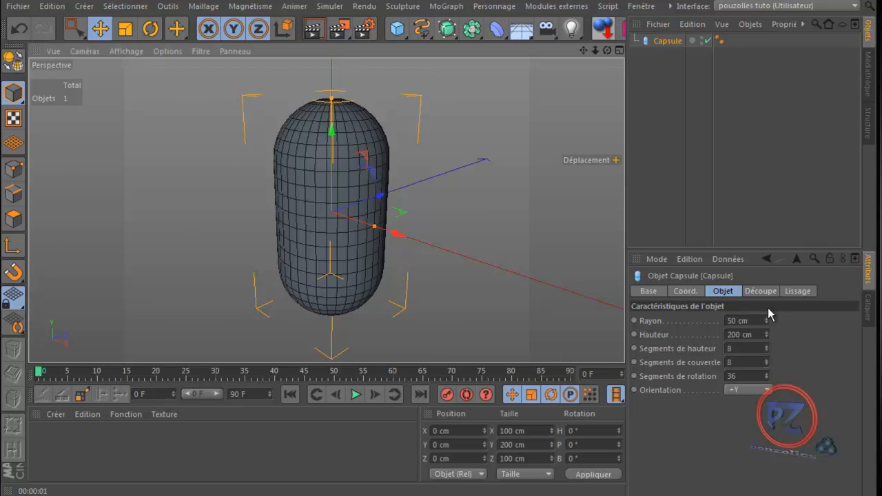
# Set the capsule's radius to 15 cm and its height to 70 cm
pyautogui.moveTo(751, 321); pyautogui.dragTo(698, 316)
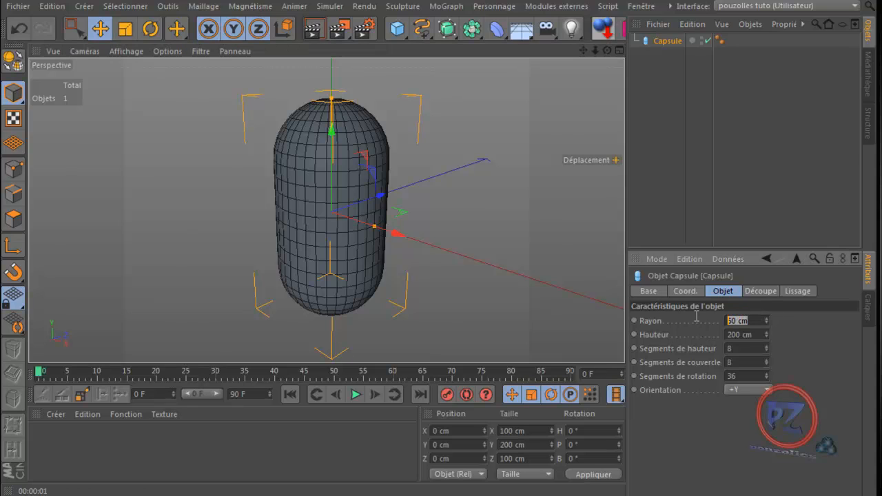
pyautogui.write('15')
pyautogui.press('Tab')
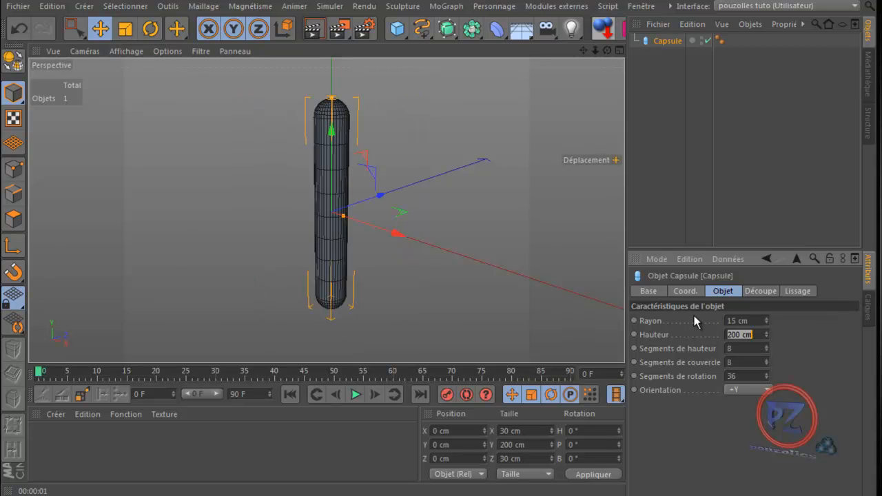
pyautogui.write('70')
pyautogui.press('Tab')
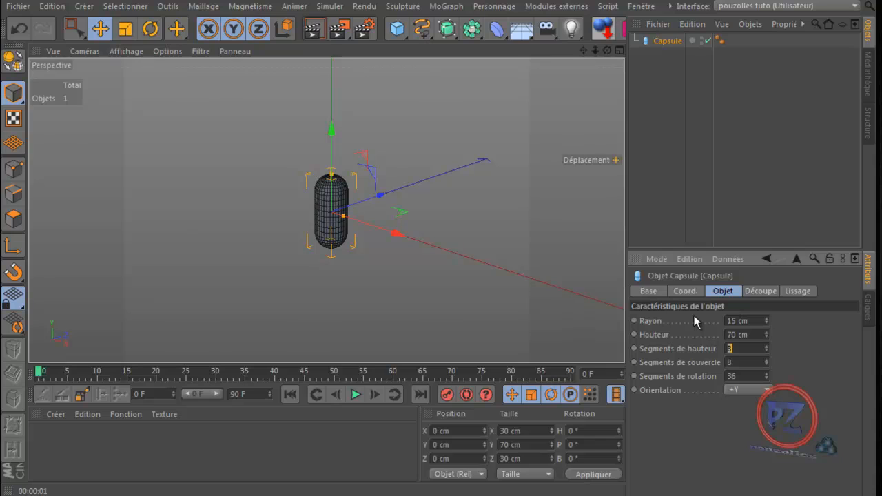
# Set the capsule to 4 height segments, 5 cap segments and 14 rotation segments
pyautogui.write('4')
pyautogui.press('Tab')
pyautogui.write('5')
pyautogui.press('Tab')
pyautogui.write('14')
pyautogui.press('Return')
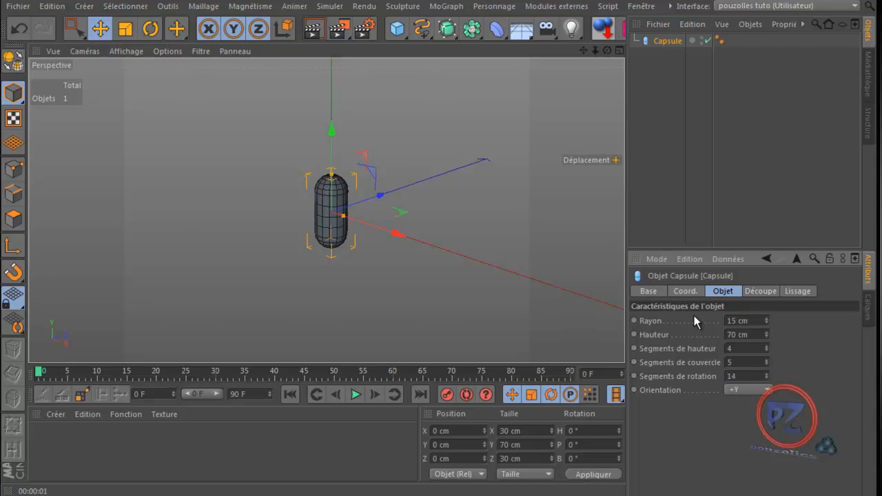
pyautogui.scroll(5, 356, 236)
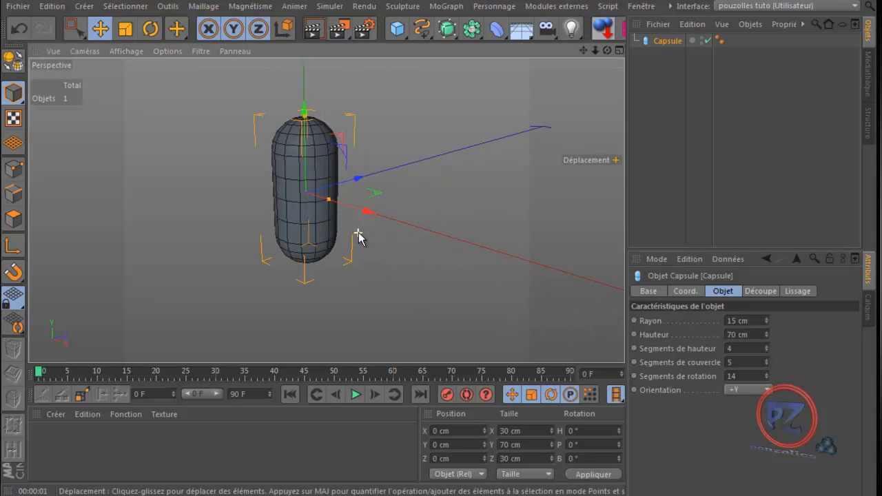
pyautogui.moveTo(605, 50); pyautogui.dragTo(563, 81)
pyautogui.moveTo(583, 51); pyautogui.dragTo(414, 224)
pyautogui.scroll(2, 338, 299)
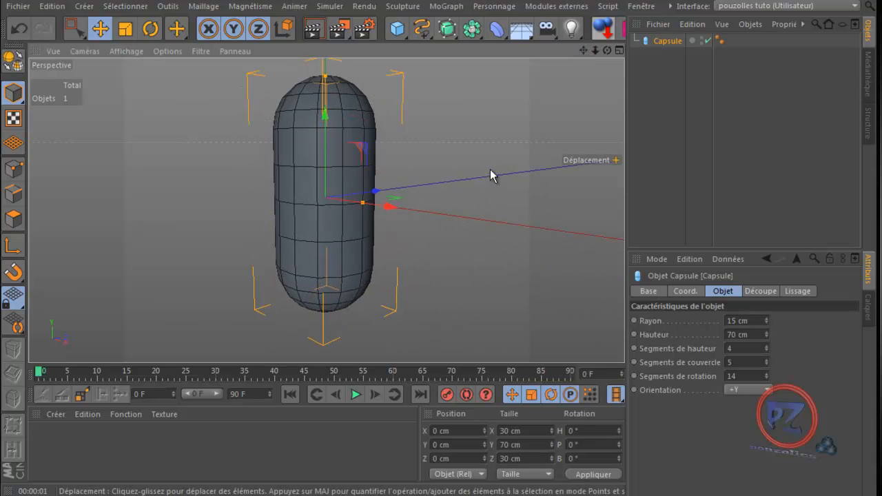
pyautogui.moveTo(607, 51); pyautogui.dragTo(439, 308)
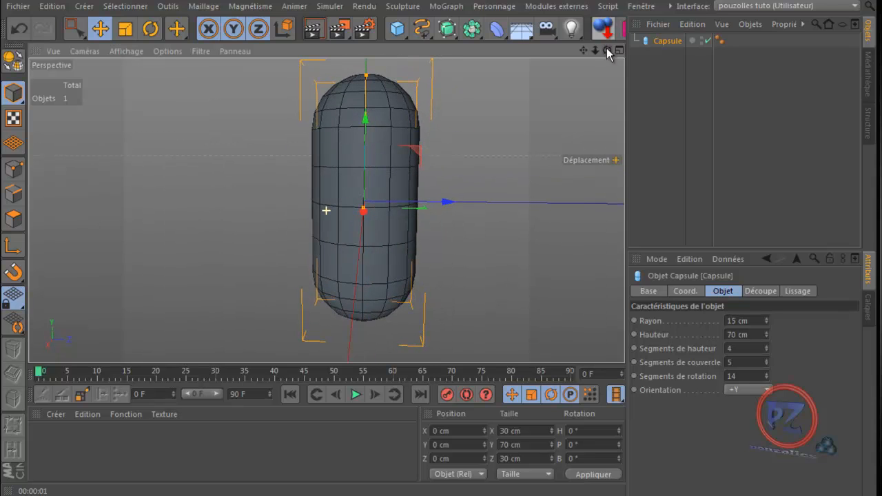
# Show the capsule in the top view (Haut) as wireframe (Fil de fer) and convert it to an editable polygon object
pyautogui.middleClick(441, 188)
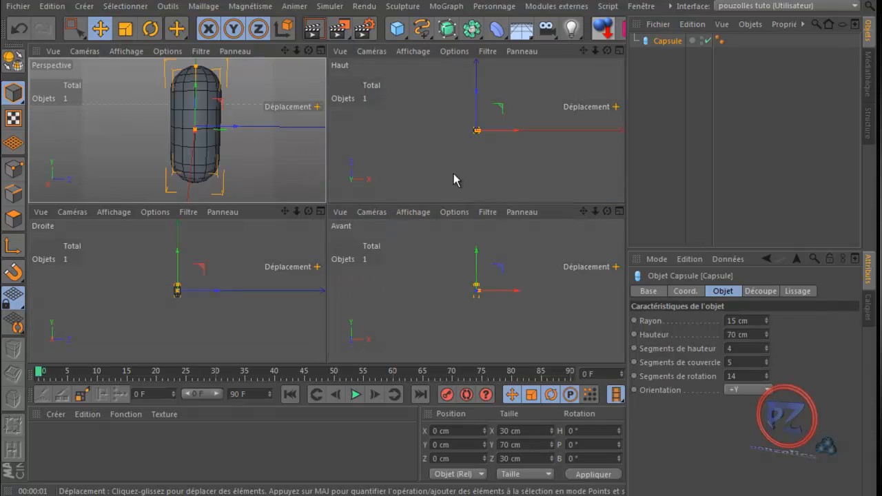
pyautogui.middleClick(454, 177)
pyautogui.scroll(5, 335, 225)
pyautogui.scroll(6, 332, 160)
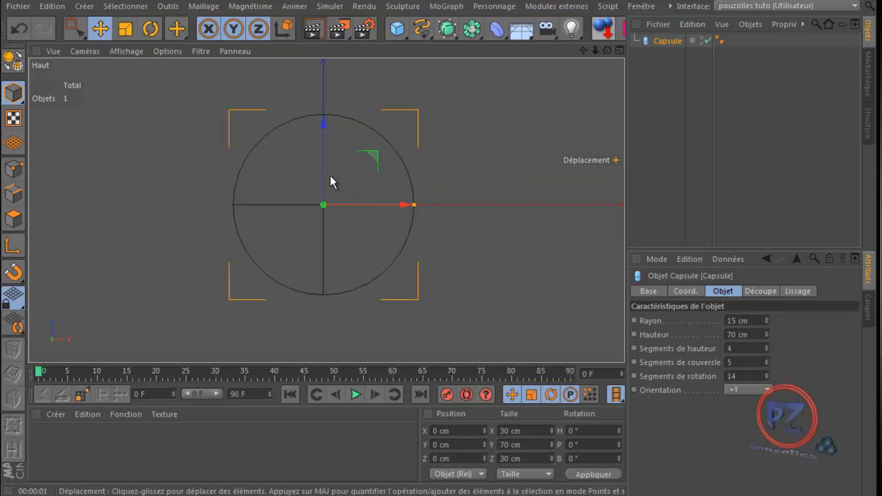
pyautogui.click(129, 53)
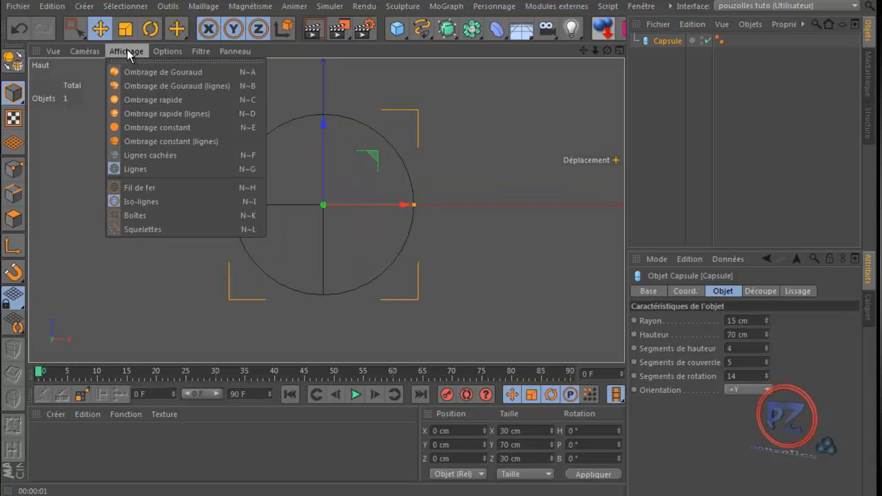
pyautogui.click(141, 186)
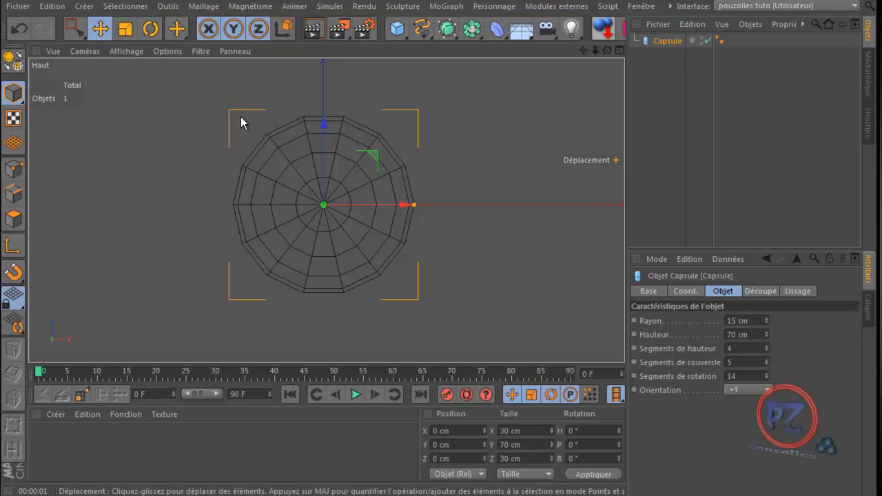
pyautogui.click(10, 62)
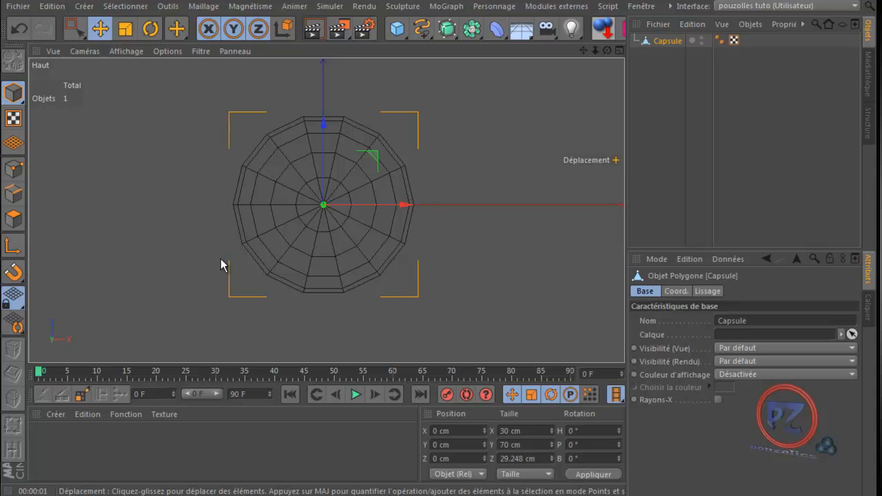
# Activate the Knife tool (Couteau) and enable edge (arête) and midpoint (milieu) snapping alongside vertex snapping
pyautogui.press('k')
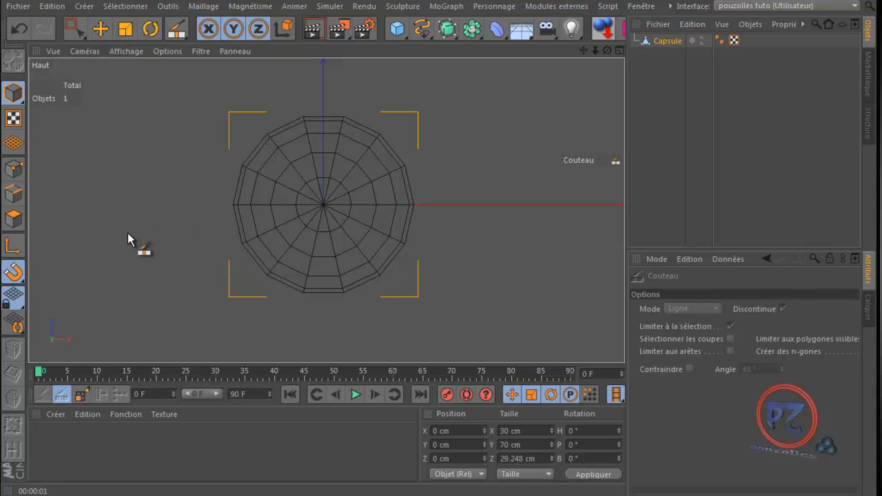
pyautogui.click(13, 275)
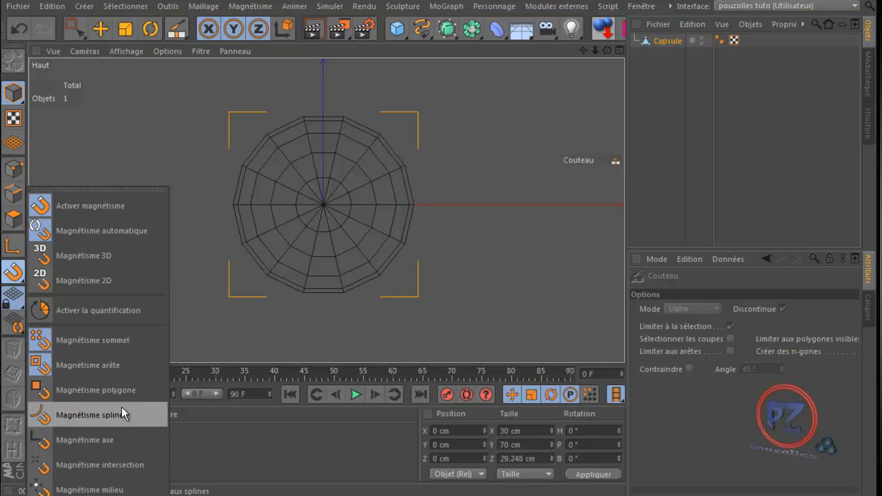
pyautogui.click(120, 364)
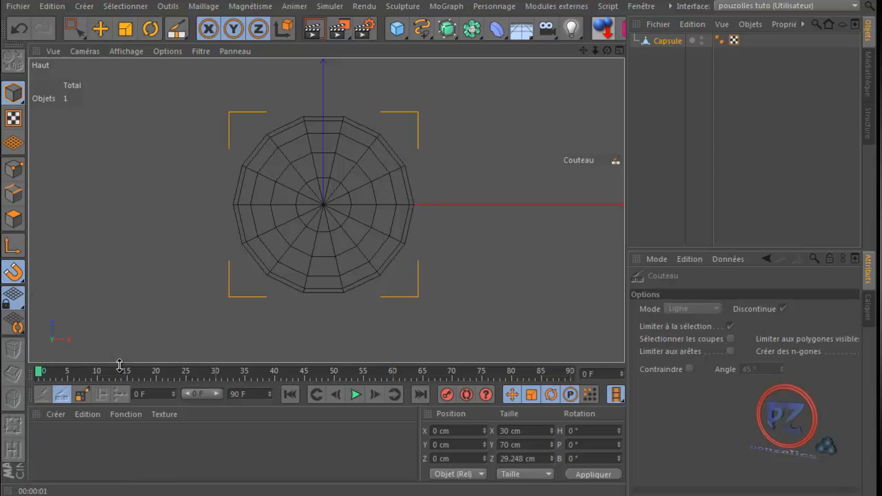
pyautogui.click(12, 279)
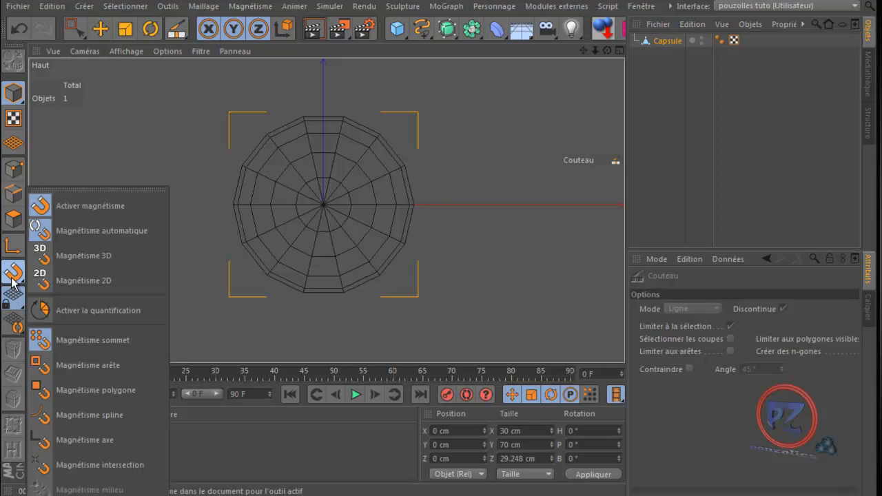
pyautogui.click(102, 189)
pyautogui.moveTo(102, 182); pyautogui.dragTo(151, 103)
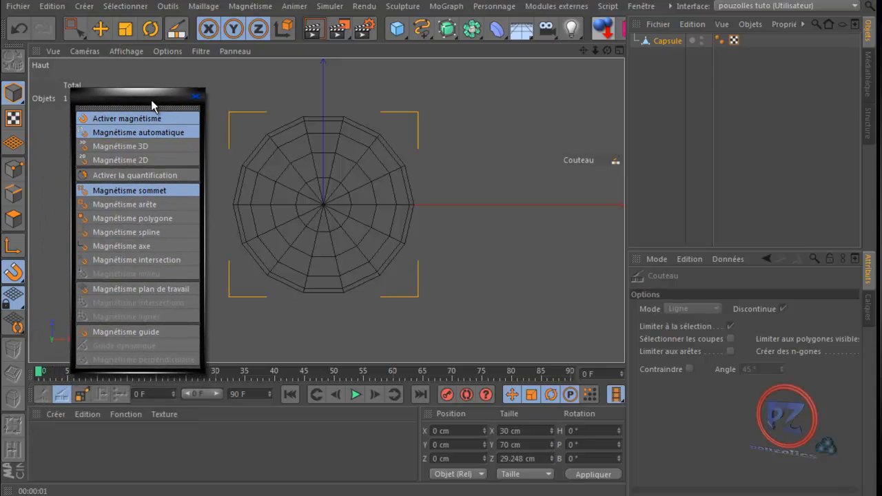
pyautogui.click(117, 205)
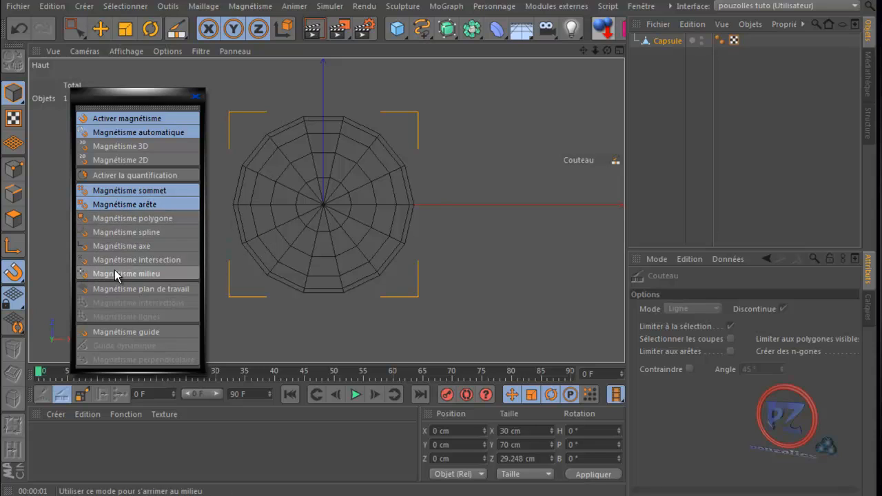
pyautogui.click(117, 277)
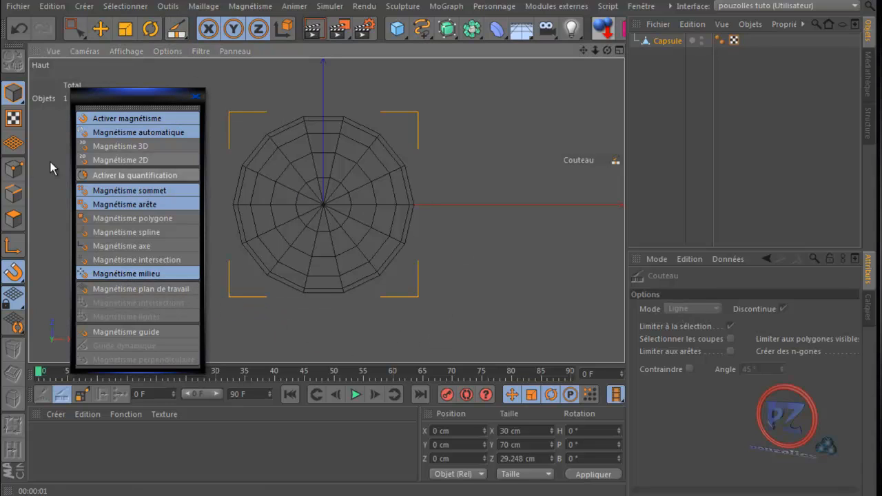
# In point mode, set the Knife to Boucle and cut a lengthwise loop through the capsule's centre along the Z axis
pyautogui.click(13, 169)
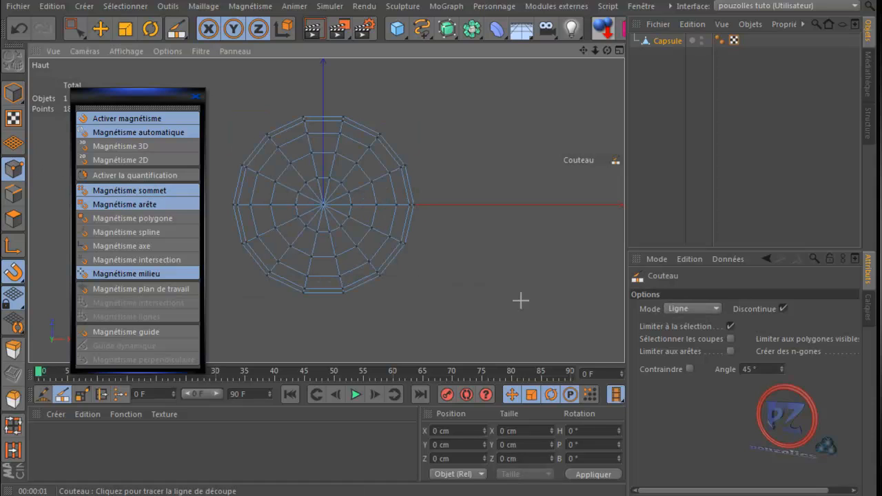
pyautogui.click(713, 308)
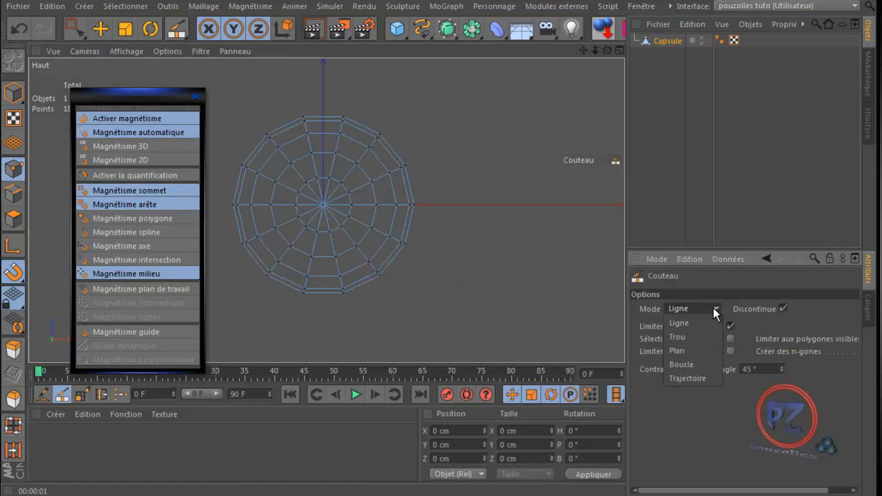
pyautogui.click(691, 359)
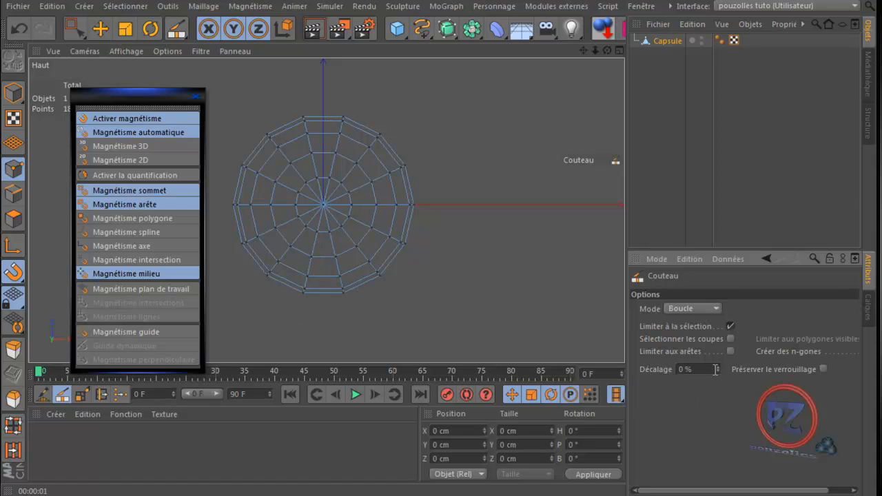
pyautogui.click(323, 292)
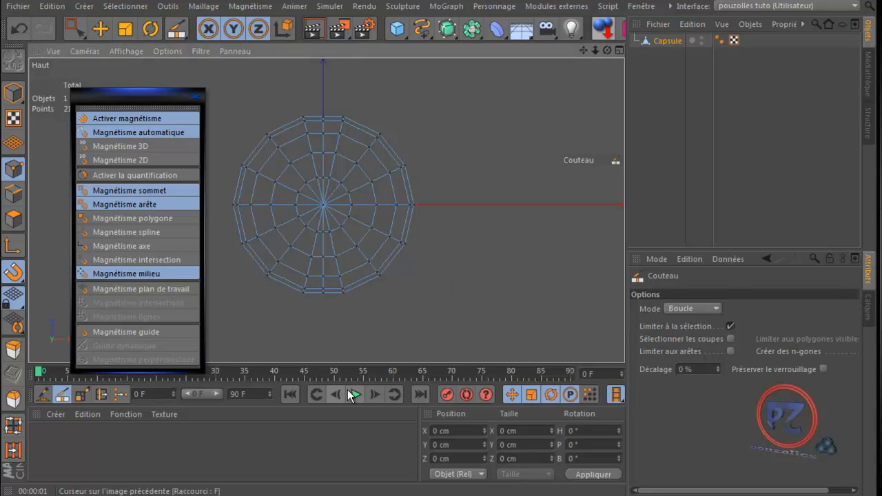
# Turn snapping off and close the floating snapping palette, keeping the top view maximized
pyautogui.click(119, 120)
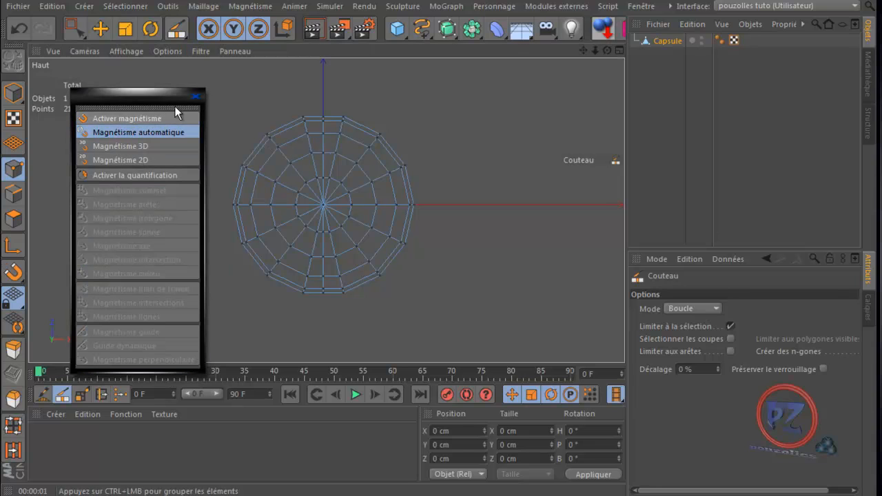
pyautogui.click(196, 98)
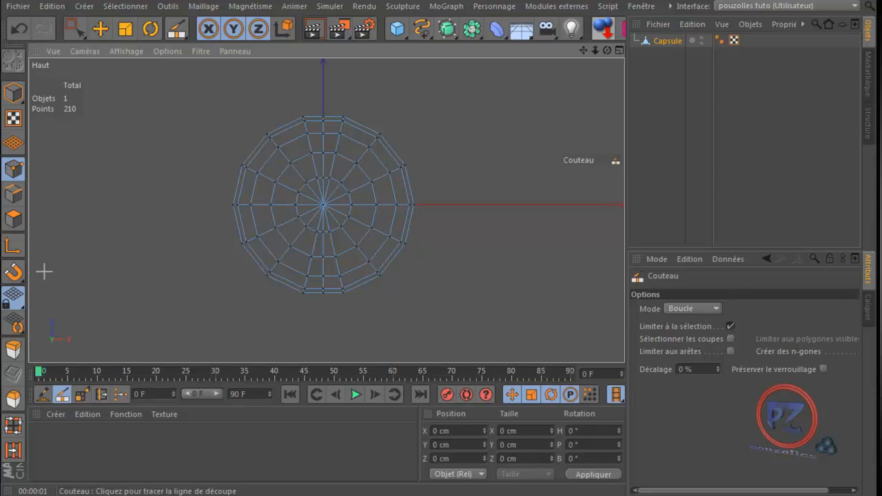
pyautogui.scroll(1, 131, 231)
pyautogui.middleClick(142, 219)
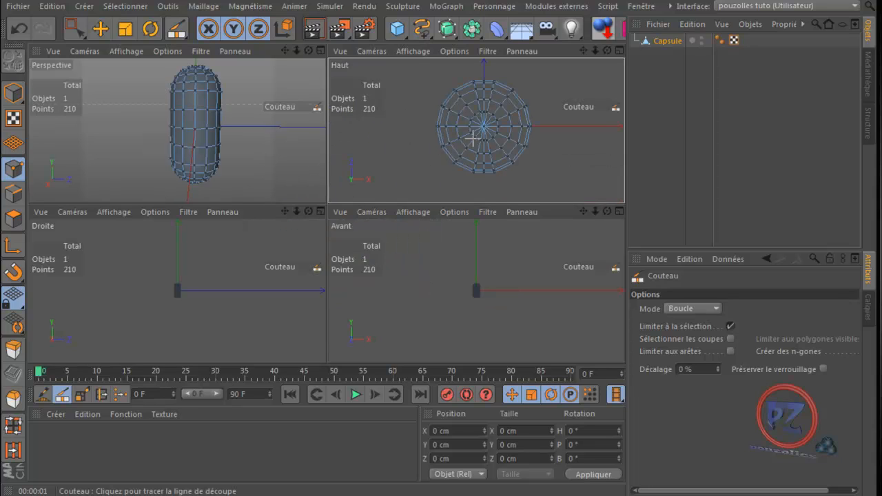
pyautogui.middleClick(395, 148)
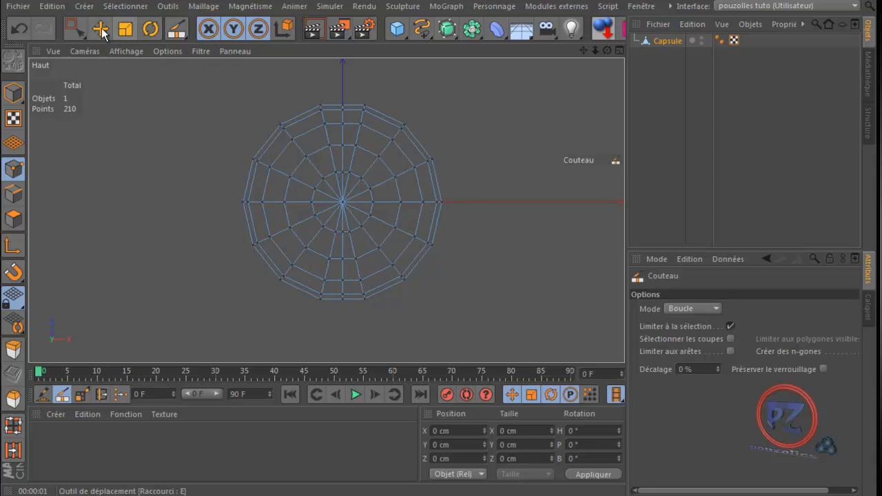
# Activate the Rectangle selection tool and disable its limit to visible elements (Limiter aux éléments visibles)
pyautogui.click(75, 29)
pyautogui.click(121, 71)
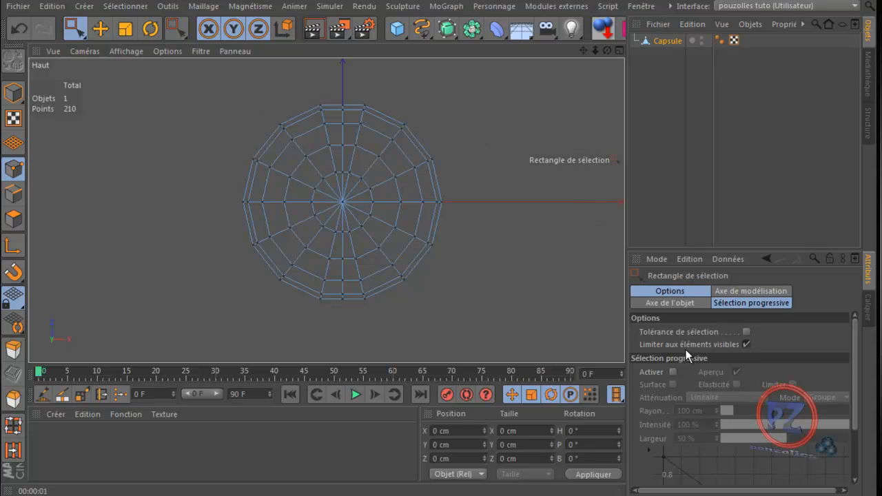
pyautogui.click(747, 344)
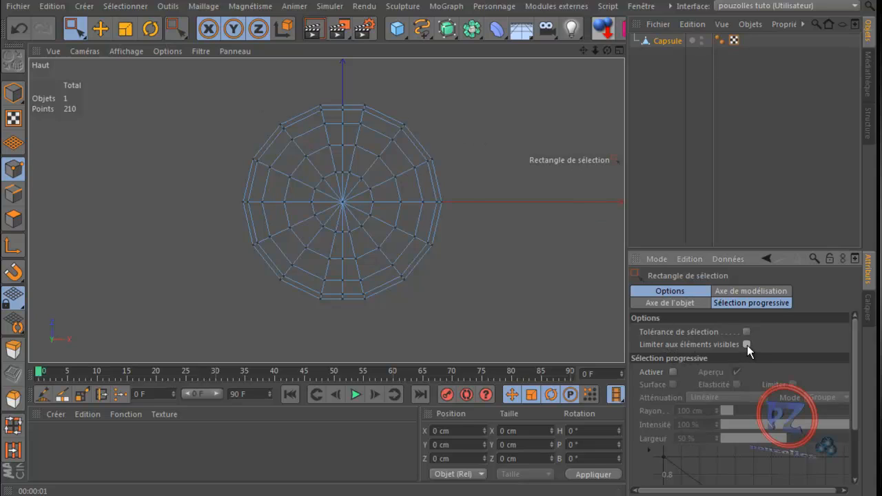
pyautogui.scroll(1, 370, 88)
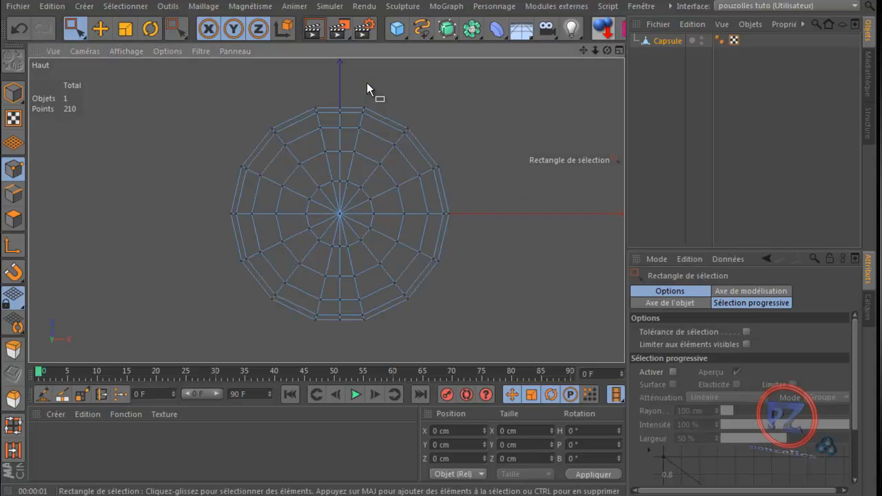
# Select all points on the capsule's positive X side in the top view, delete them, and return to the perspective view
pyautogui.moveTo(475, 87)
pyautogui.mouseDown()
pyautogui.moveTo(467, 225)
pyautogui.moveTo(344, 361)
pyautogui.mouseUp()
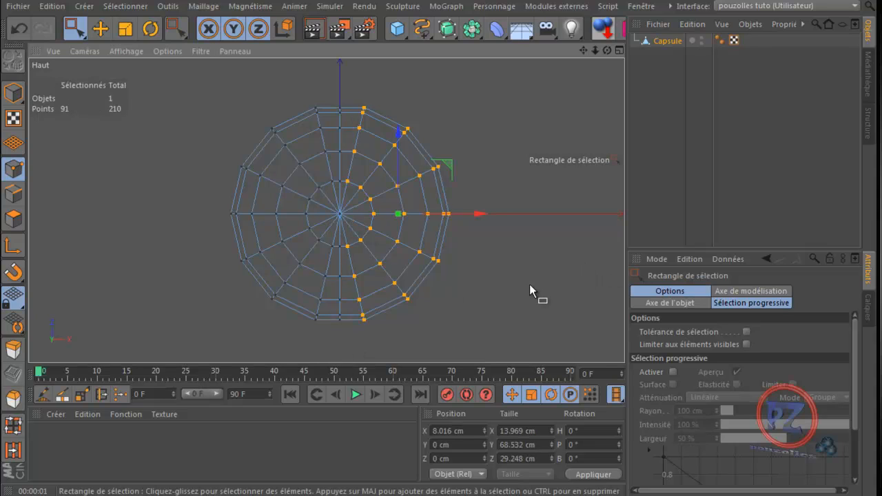
pyautogui.press('Delete')
pyautogui.middleClick(192, 183)
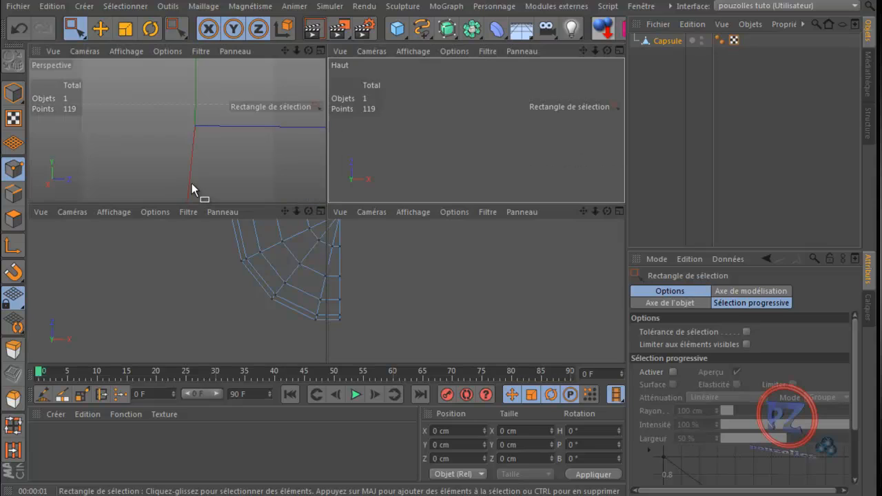
pyautogui.middleClick(197, 179)
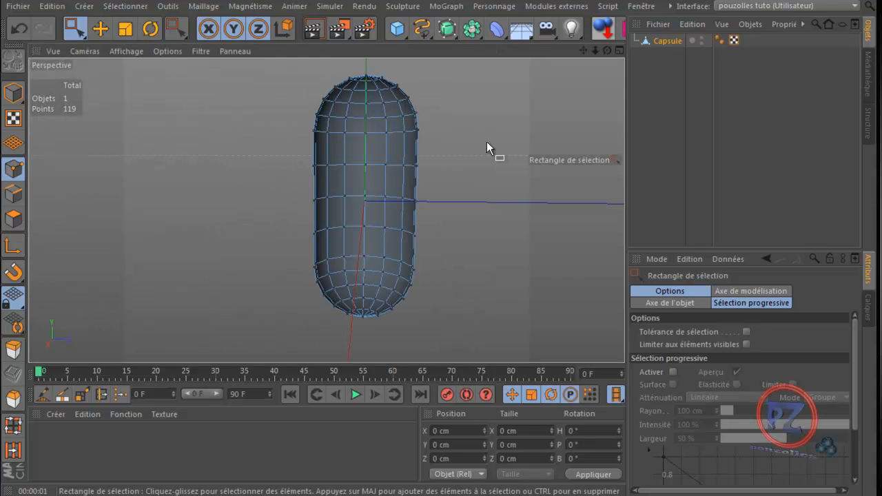
# Add a Symétrie object and make the half capsule its child to mirror the missing side
pyautogui.moveTo(607, 50); pyautogui.dragTo(439, 308)
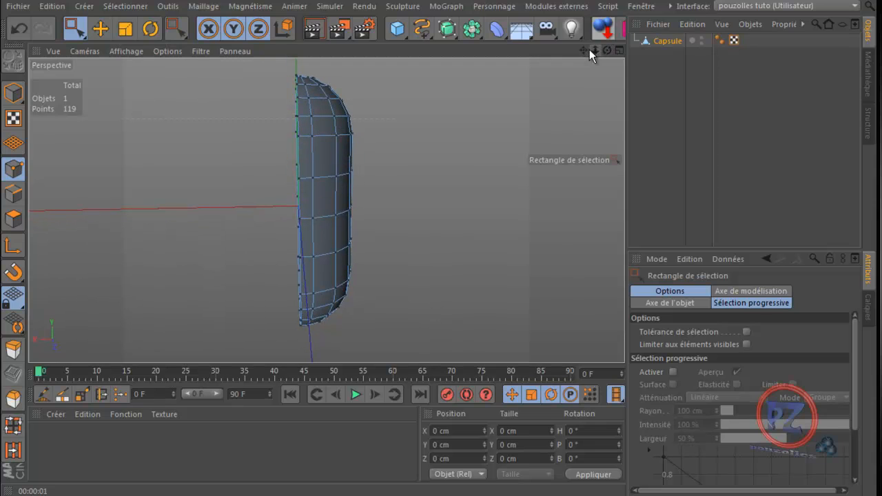
pyautogui.moveTo(585, 51); pyautogui.dragTo(439, 316)
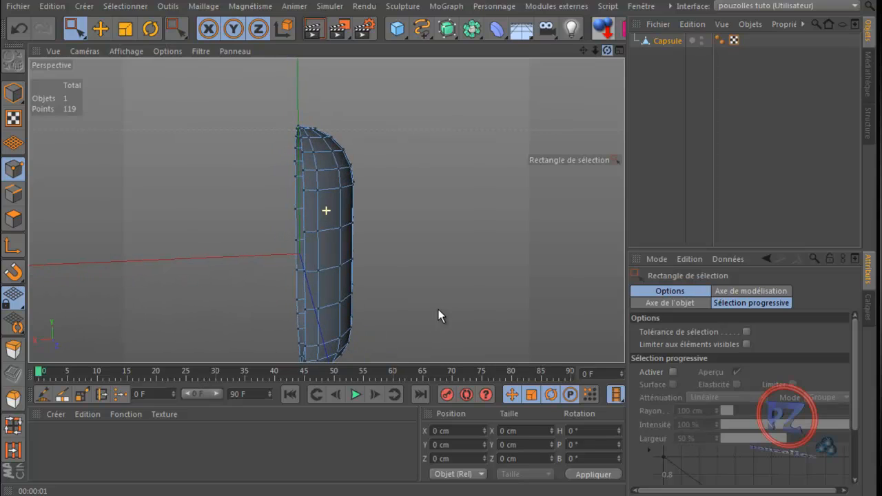
pyautogui.click(470, 30)
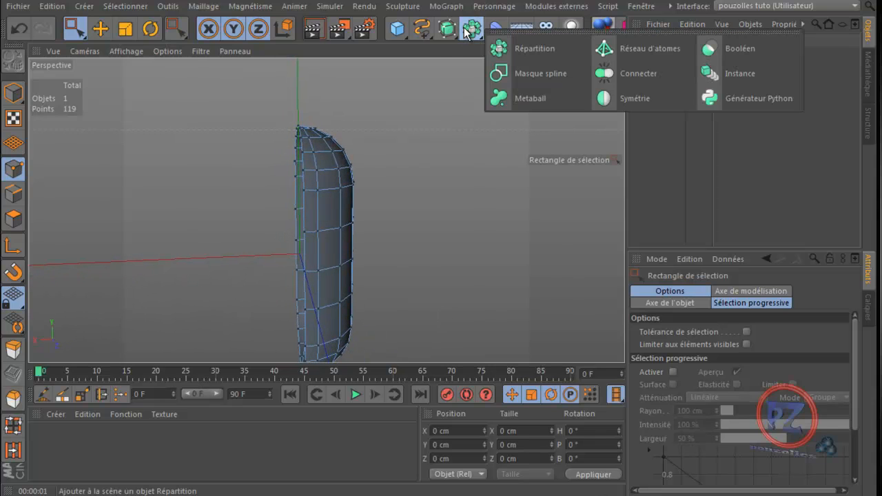
pyautogui.click(640, 98)
pyautogui.moveTo(674, 57); pyautogui.dragTo(674, 41)
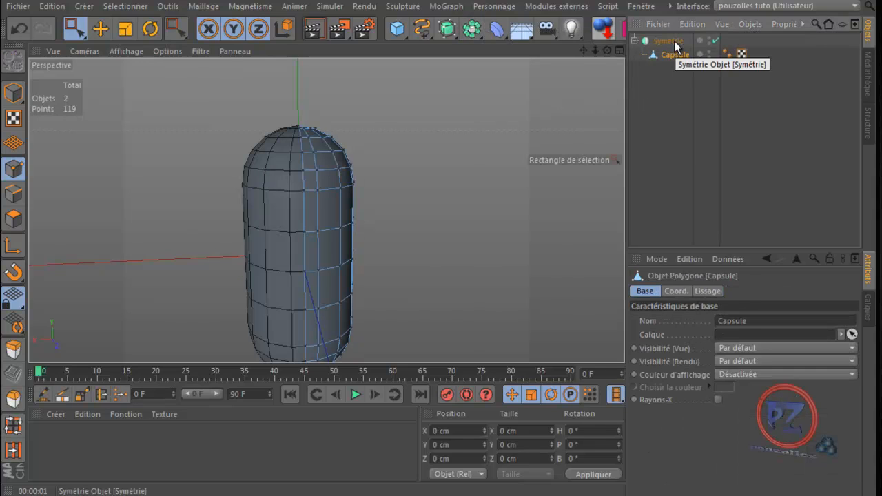
# Examine the mirrored capsule from several angles in the perspective view
pyautogui.moveTo(606, 50); pyautogui.dragTo(441, 310)
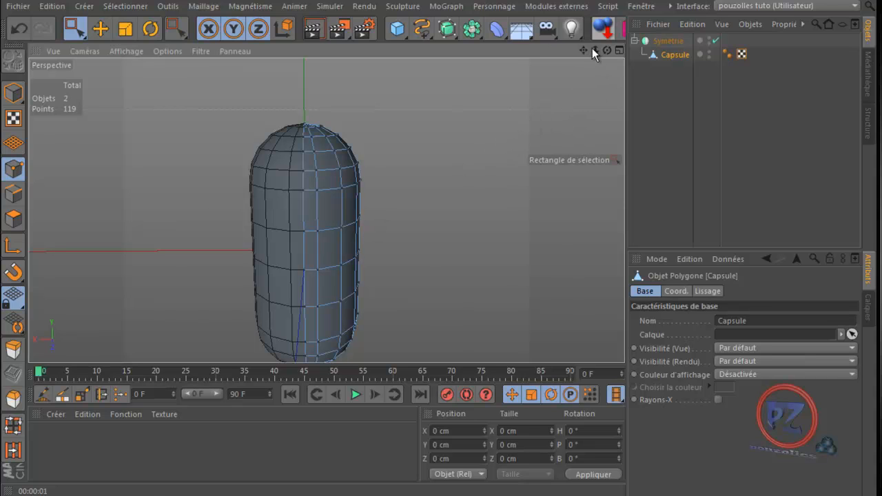
pyautogui.moveTo(606, 50); pyautogui.dragTo(442, 315)
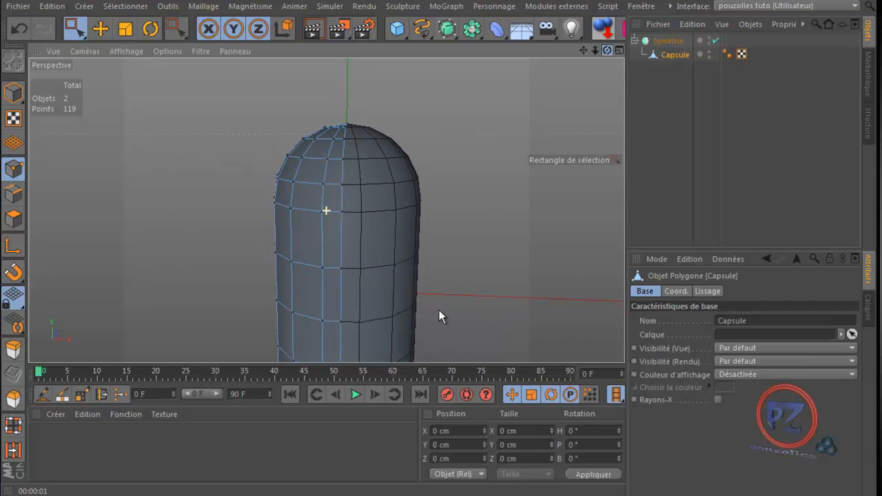
pyautogui.moveTo(582, 51); pyautogui.dragTo(439, 309)
pyautogui.scroll(-3, 528, 178)
pyautogui.moveTo(606, 50); pyautogui.dragTo(441, 311)
pyautogui.moveTo(582, 51); pyautogui.dragTo(440, 310)
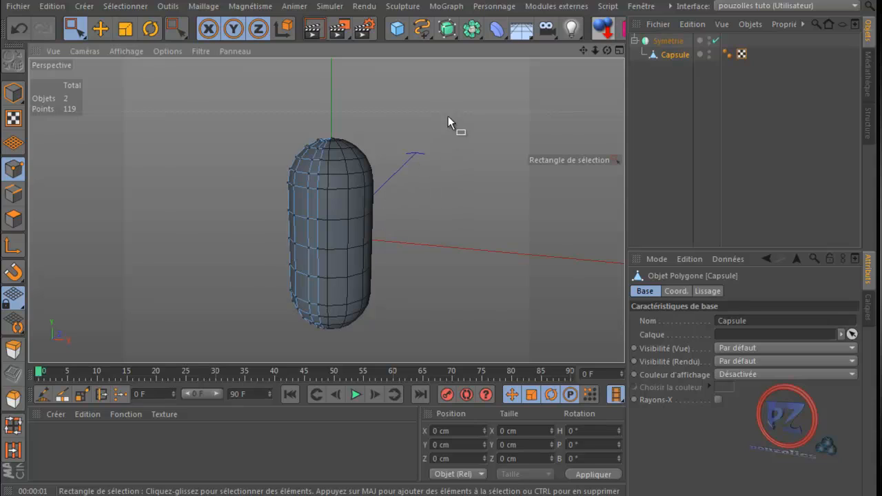
# In the top view, use Lasso polygonal to select the point row beside the symmetry seam on the positive Z side, including the centre points
pyautogui.middleClick(186, 256)
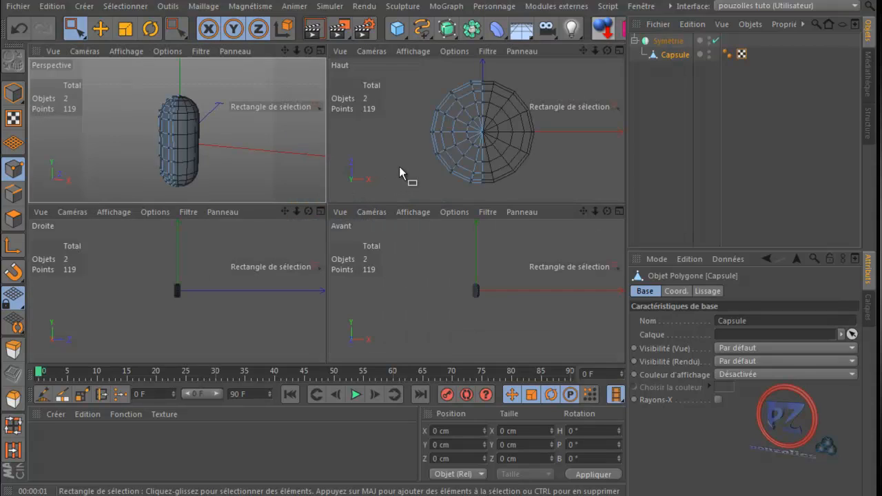
pyautogui.middleClick(399, 166)
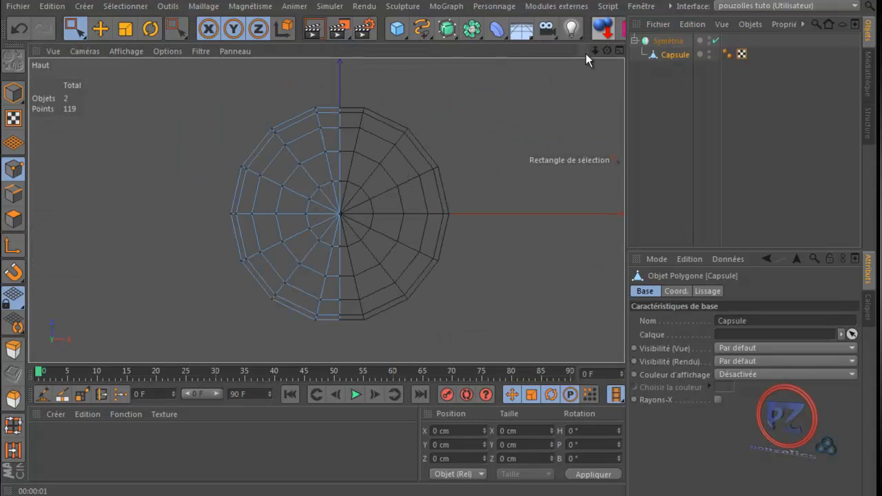
pyautogui.moveTo(584, 51); pyautogui.dragTo(276, 104)
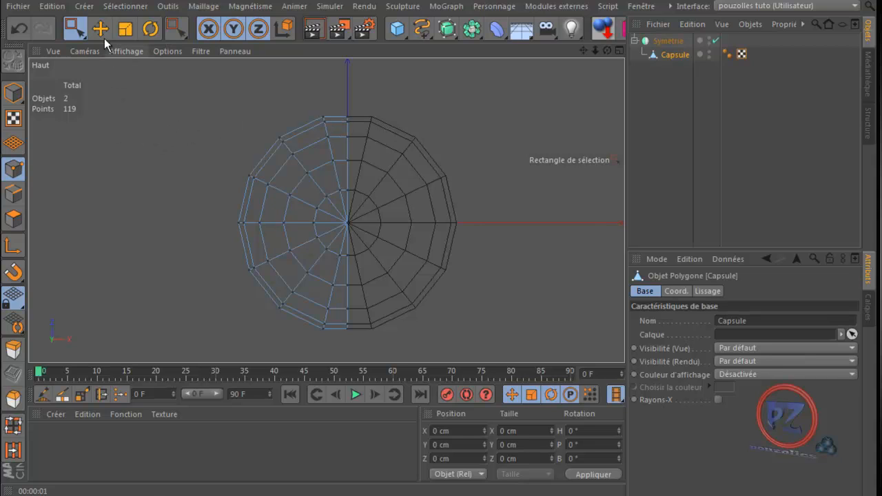
pyautogui.moveTo(77, 27)
pyautogui.mouseDown()
pyautogui.moveTo(73, 107)
pyautogui.moveTo(142, 119)
pyautogui.mouseUp()
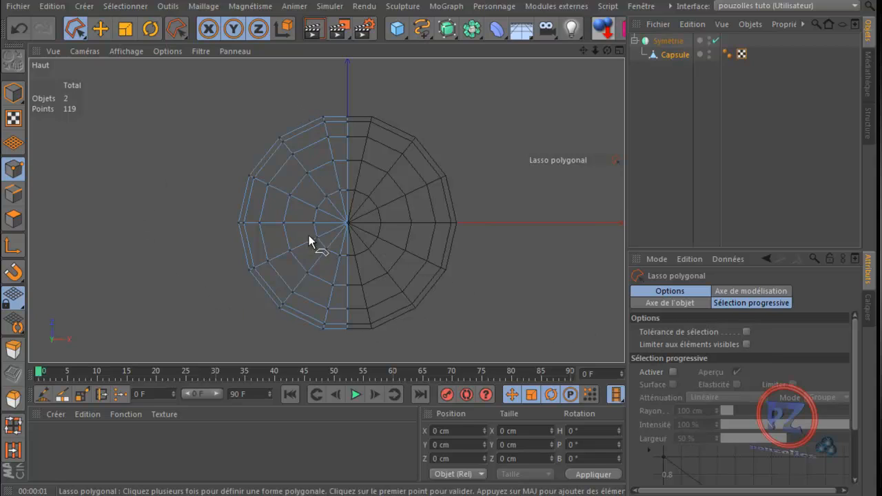
pyautogui.scroll(2, 321, 244)
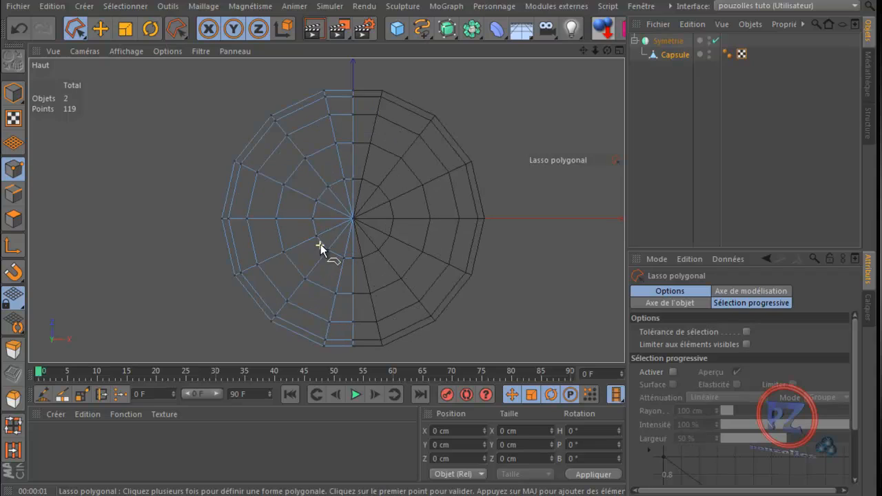
pyautogui.click(325, 71)
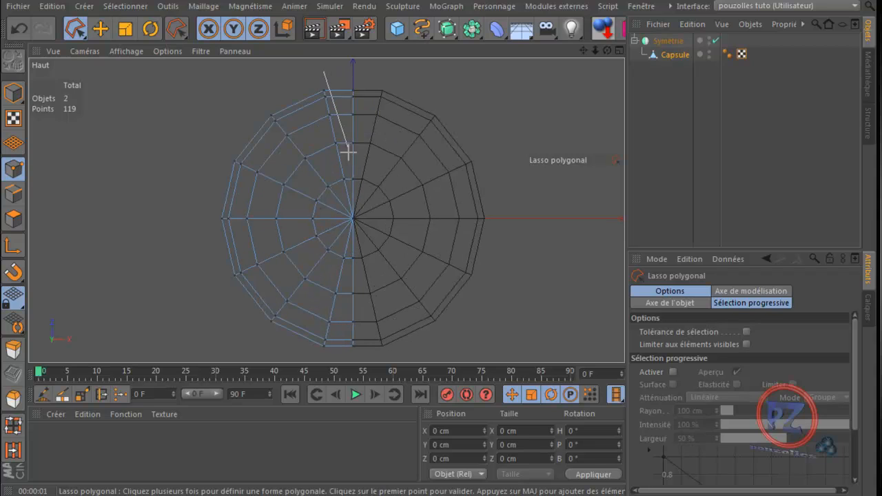
pyautogui.click(355, 221)
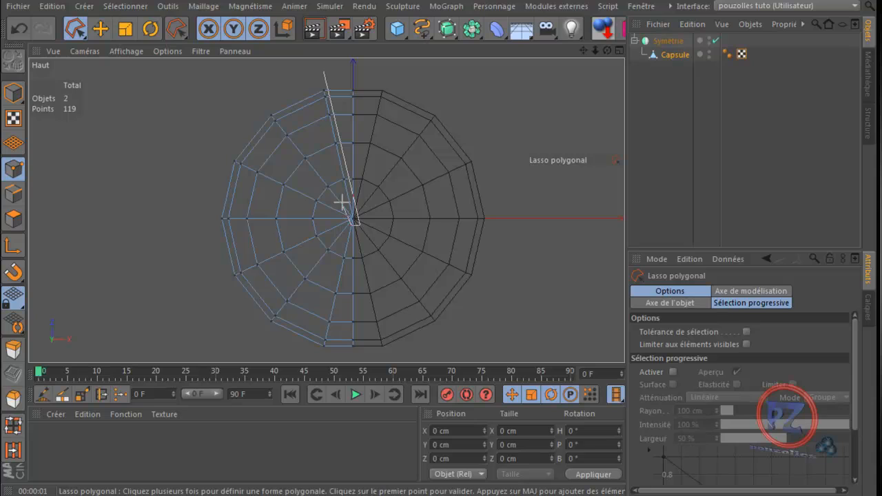
pyautogui.click(325, 72)
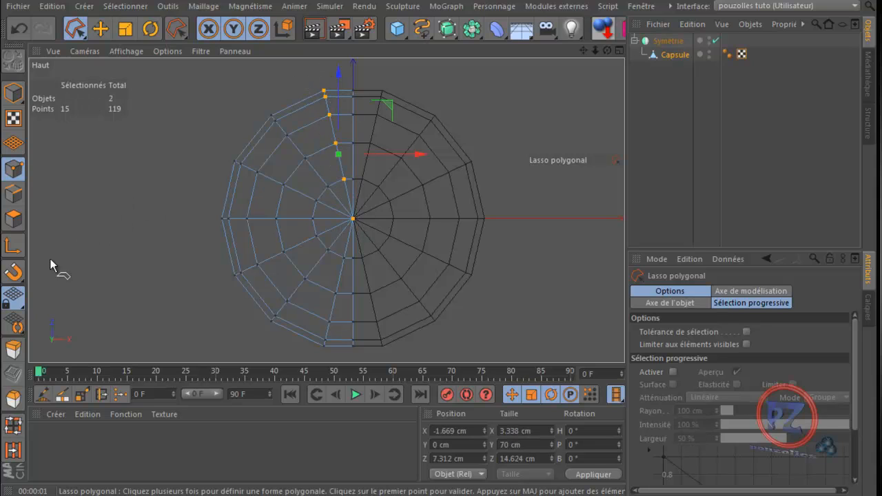
# With snapping and axis editing enabled, move the selection's axis to the capsule's centre at 0 cm, and leave axis editing
pyautogui.click(13, 272)
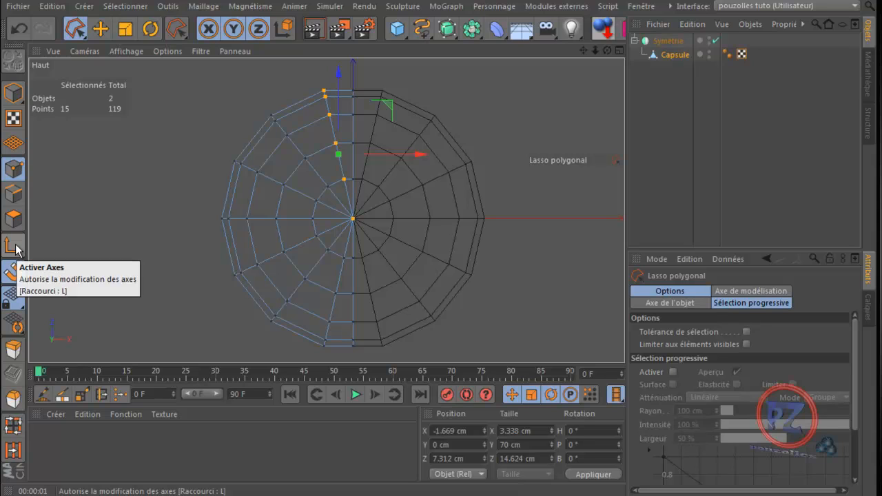
pyautogui.click(14, 246)
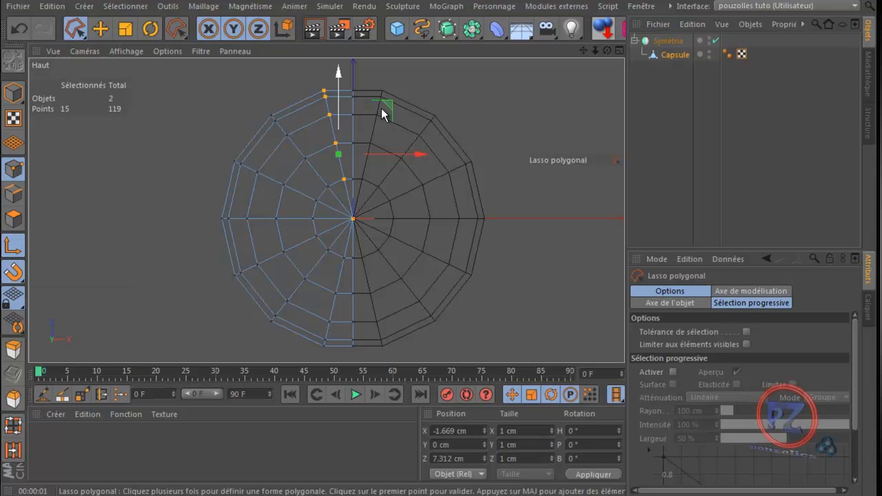
pyautogui.moveTo(386, 104)
pyautogui.mouseDown()
pyautogui.moveTo(402, 132)
pyautogui.moveTo(398, 170)
pyautogui.mouseUp()
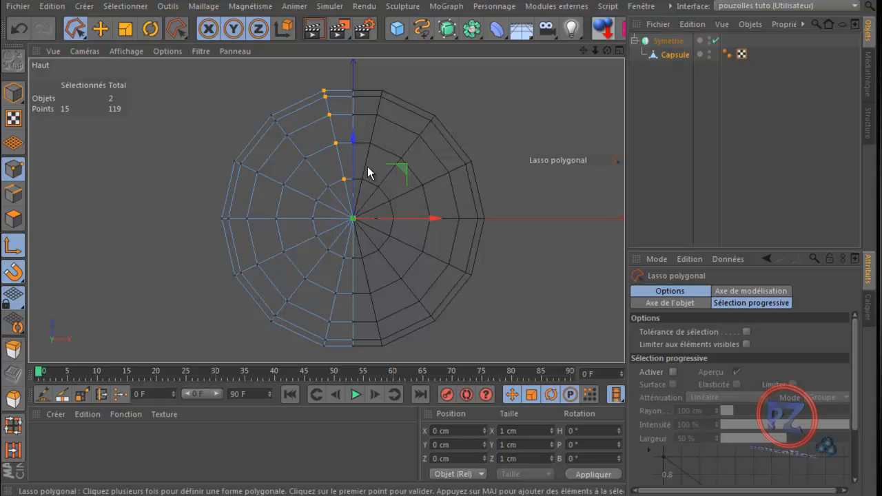
pyautogui.click(15, 246)
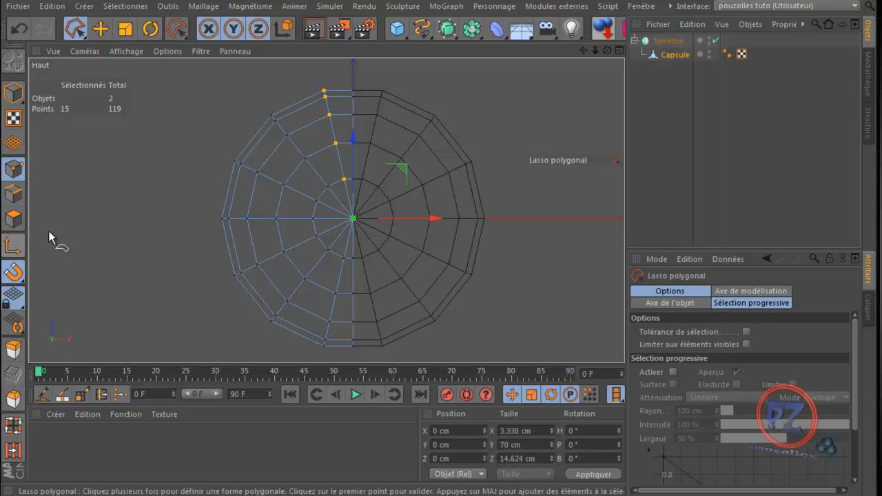
# Rotate the selected row about the centre away from the seam until it spans about 5.2 cm in X, and turn snapping off
pyautogui.click(150, 30)
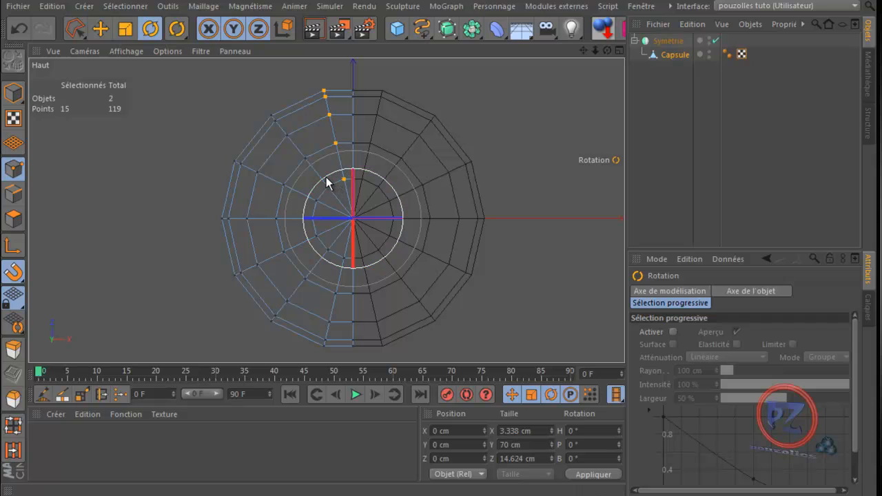
pyautogui.moveTo(327, 177); pyautogui.dragTo(323, 186)
pyautogui.click(13, 271)
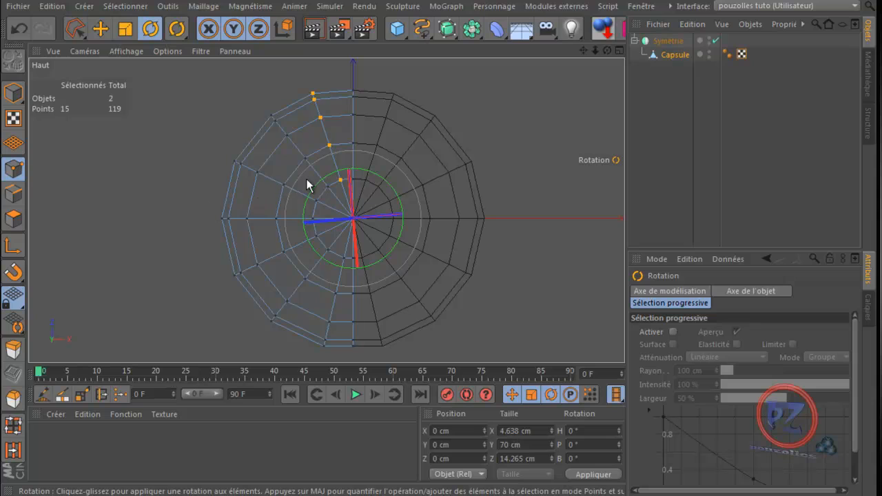
pyautogui.moveTo(318, 182); pyautogui.dragTo(318, 186)
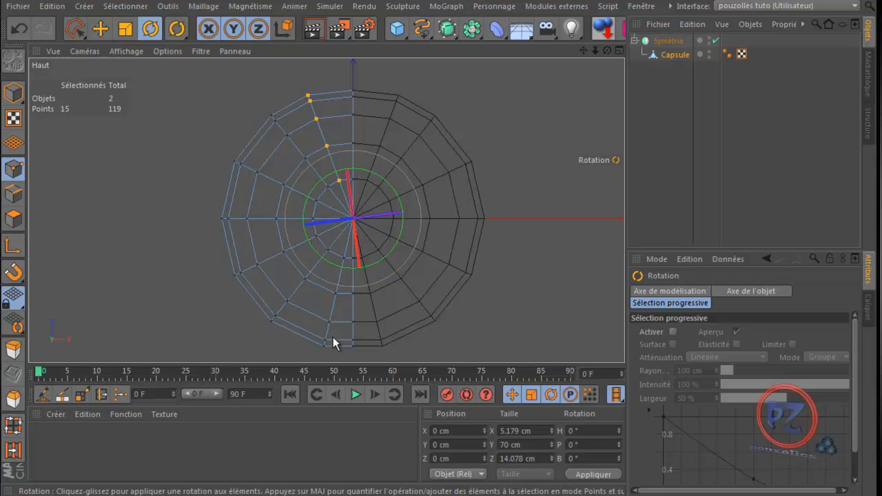
# Select the matching point row beside the seam on the negative Z side with Lasso polygonal, including the centre points
pyautogui.click(78, 30)
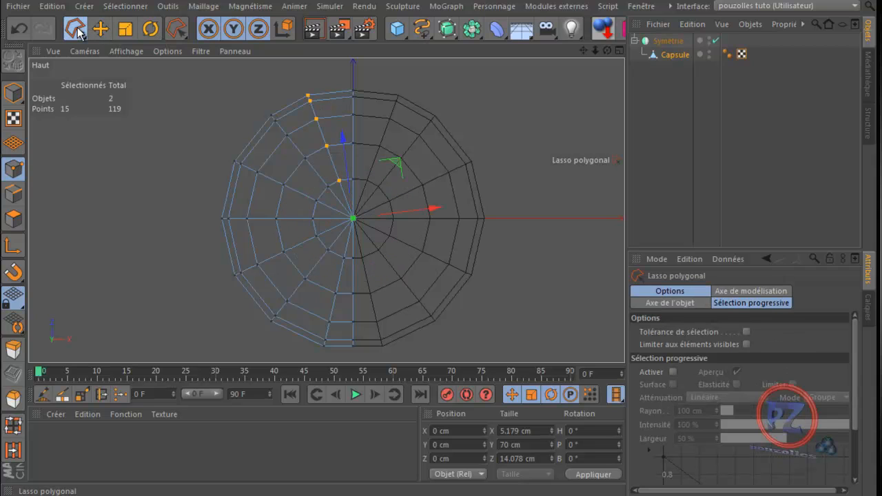
pyautogui.click(313, 346)
pyautogui.click(353, 205)
pyautogui.click(360, 208)
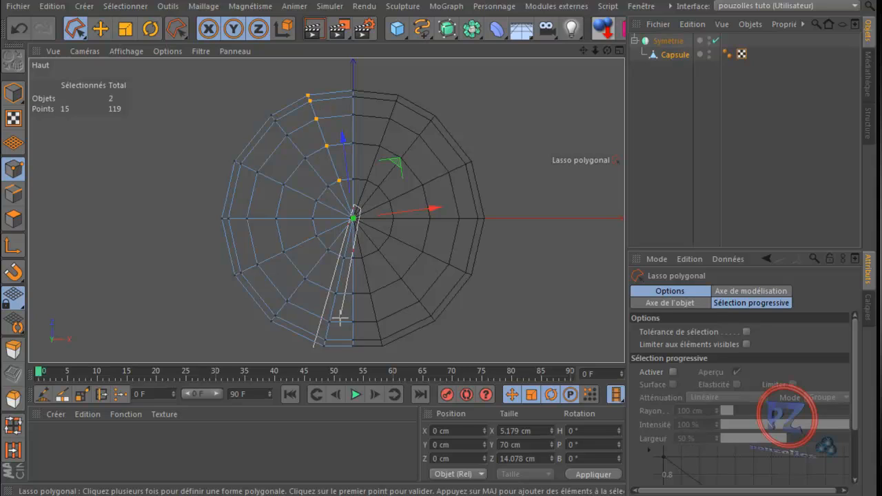
pyautogui.click(315, 348)
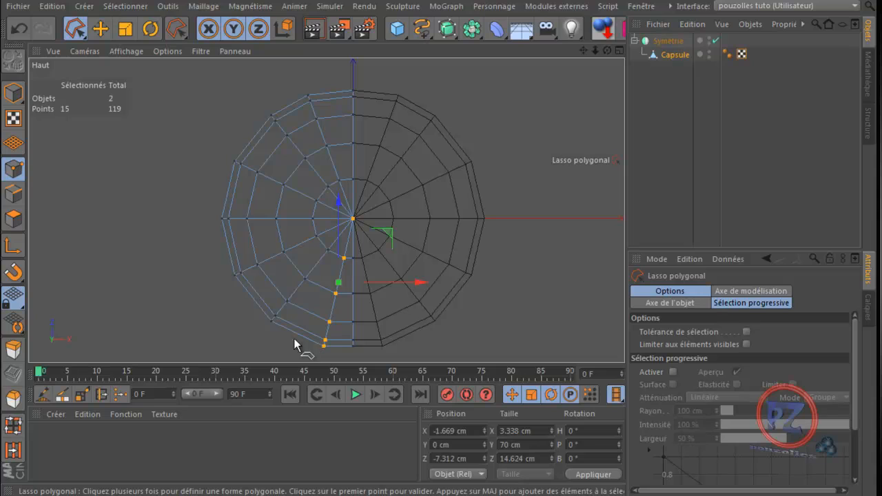
# Snap the negative Z row's axis to the capsule's centre at 0 cm, and turn off both snapping and axis editing
pyautogui.click(13, 245)
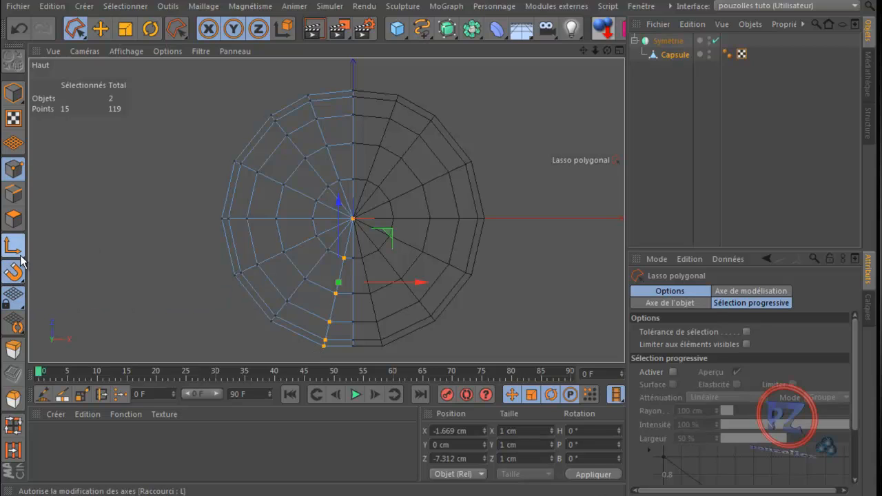
pyautogui.click(13, 272)
pyautogui.moveTo(385, 232); pyautogui.dragTo(399, 170)
pyautogui.click(13, 272)
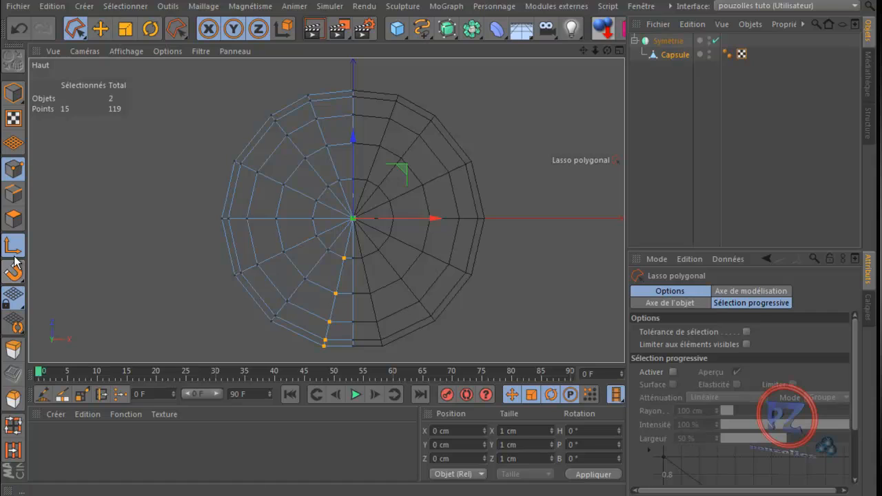
pyautogui.click(13, 249)
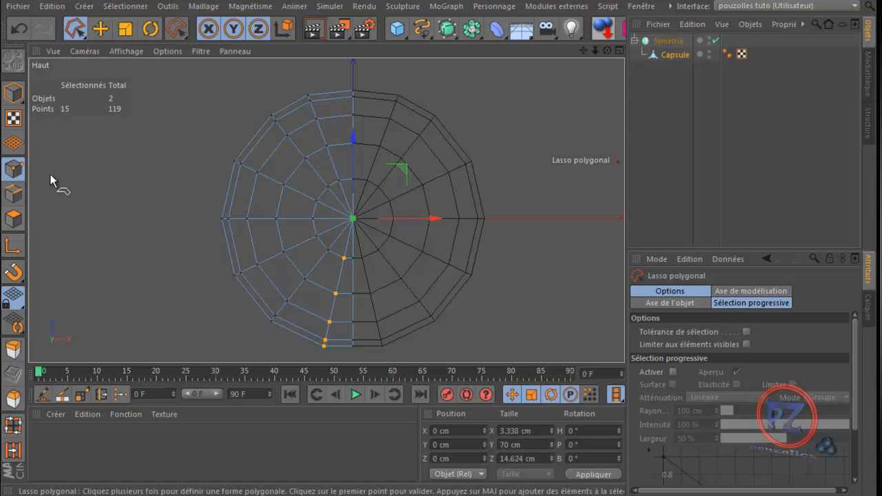
# Rotate the negative Z row away from the seam until it spans about 5.2 cm in X, deselect the points, and show all four views
pyautogui.click(150, 28)
pyautogui.moveTo(394, 187); pyautogui.dragTo(398, 195)
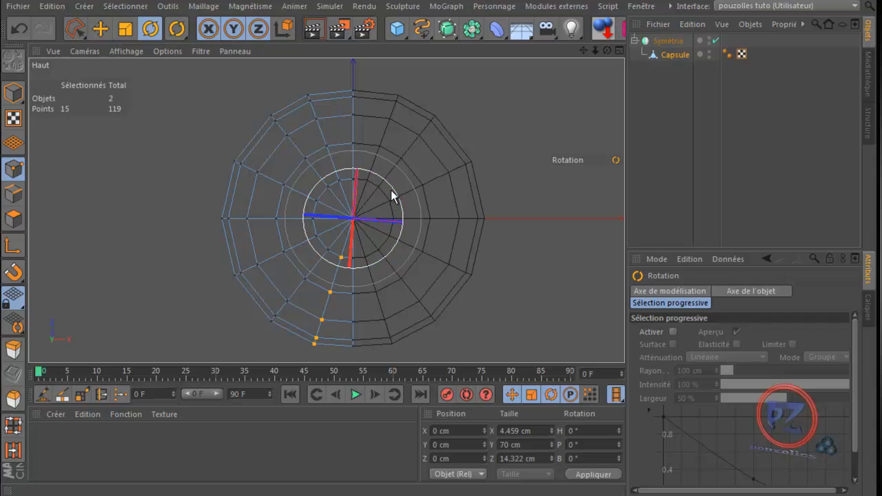
pyautogui.moveTo(391, 191); pyautogui.dragTo(393, 193)
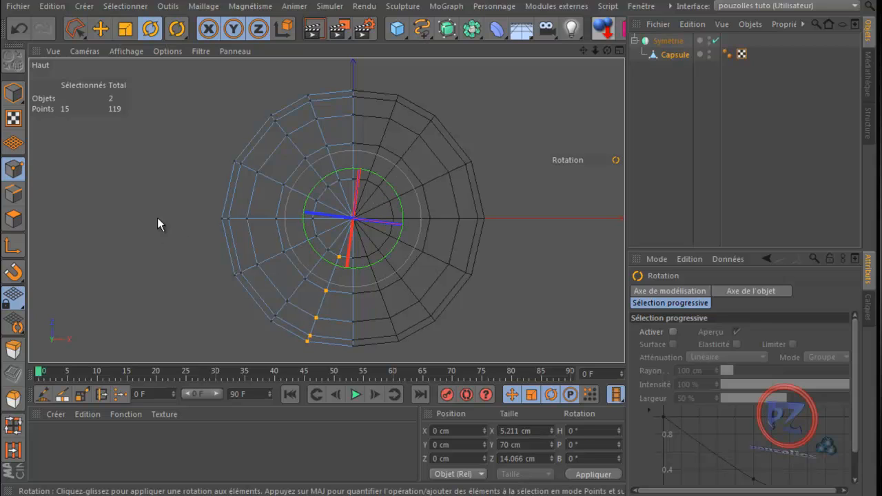
pyautogui.click(100, 28)
pyautogui.click(134, 286)
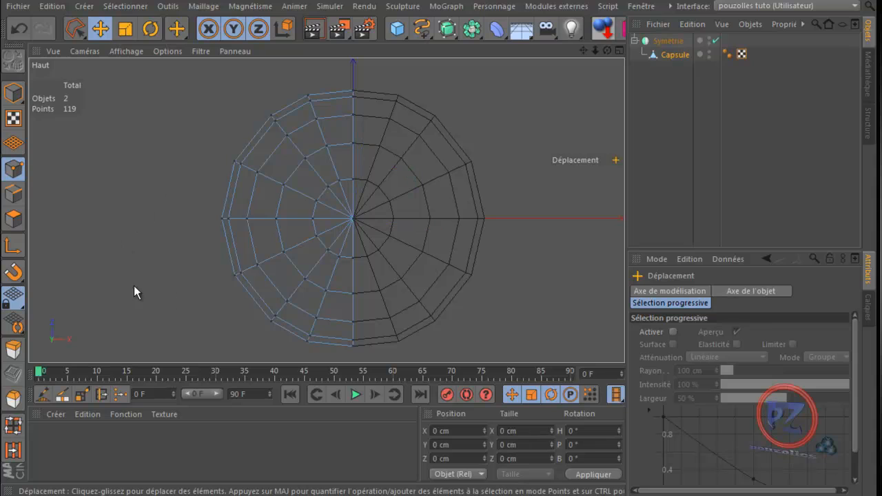
pyautogui.middleClick(140, 149)
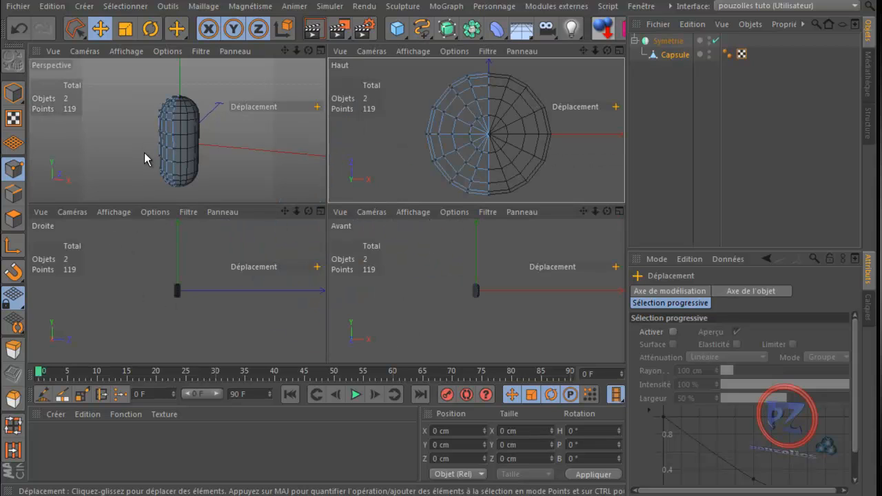
# Select the capsule's two middle point rows with Rectangle de sélection, including the hidden points on the far side
pyautogui.middleClick(144, 153)
pyautogui.moveTo(606, 51); pyautogui.dragTo(439, 310)
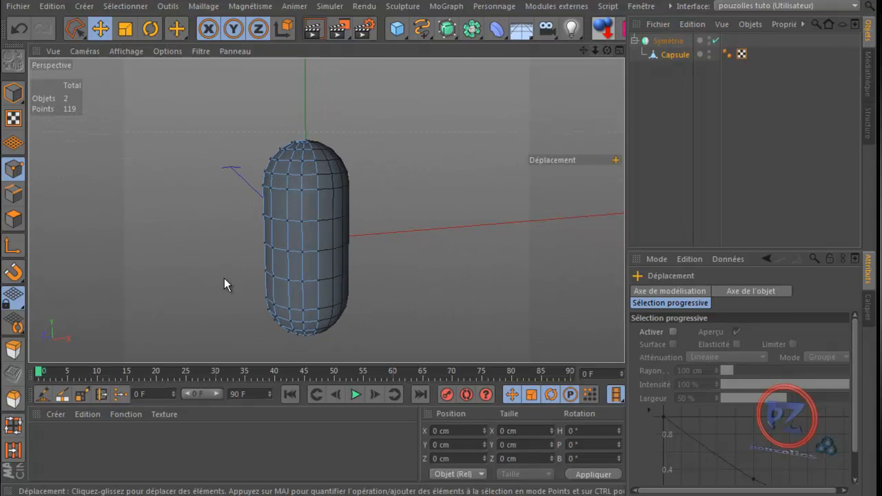
pyautogui.scroll(5, 275, 279)
pyautogui.scroll(-3, 280, 276)
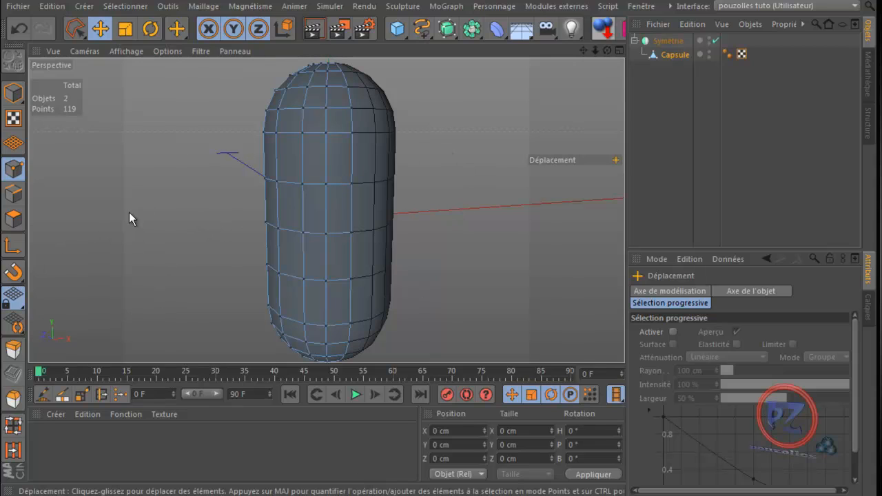
pyautogui.moveTo(607, 49); pyautogui.dragTo(440, 308)
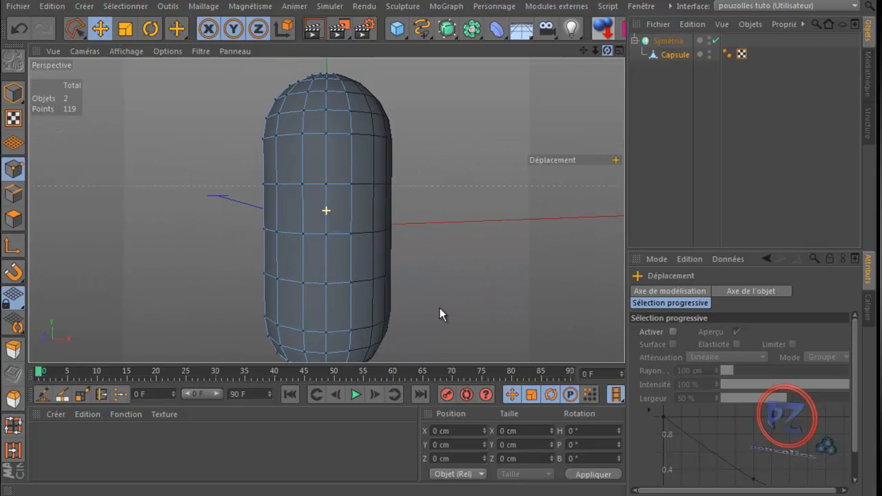
pyautogui.click(77, 29)
pyautogui.click(130, 73)
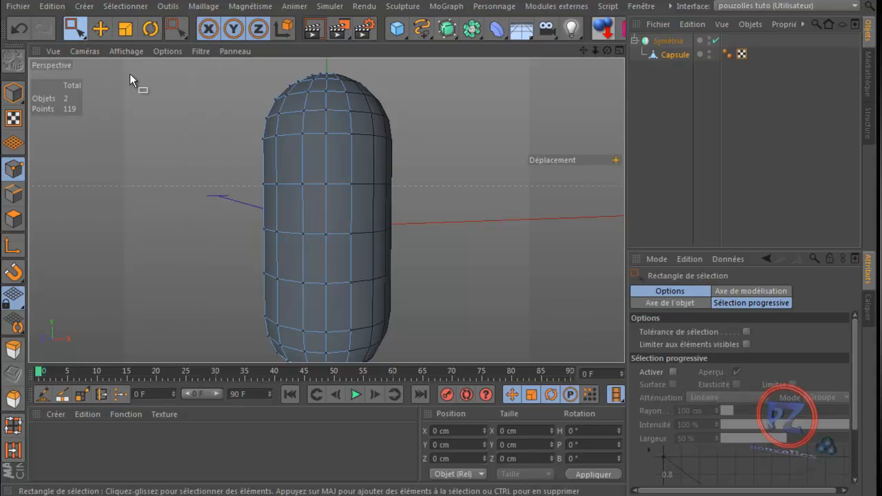
pyautogui.moveTo(232, 156); pyautogui.dragTo(443, 257)
pyautogui.moveTo(443, 257); pyautogui.dragTo(444, 257)
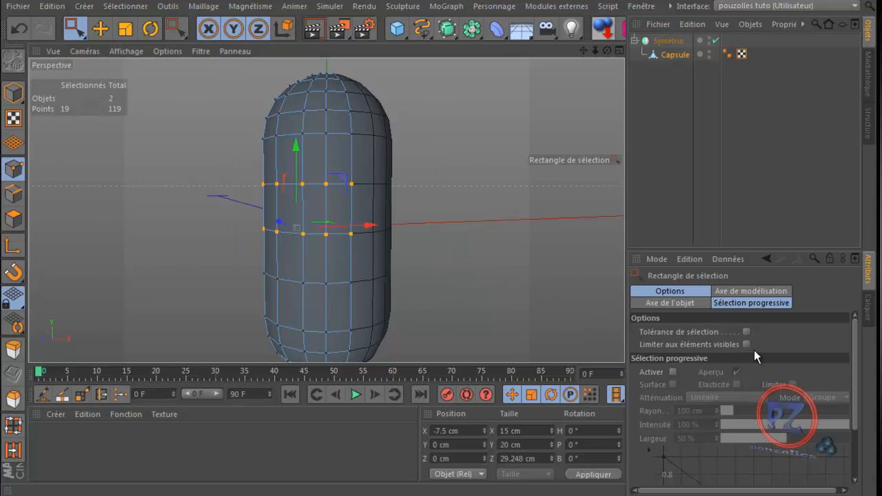
# Disable the Symétrie object and remove the stray lower point and the two columns at the negative Z end from the selection
pyautogui.click(717, 41)
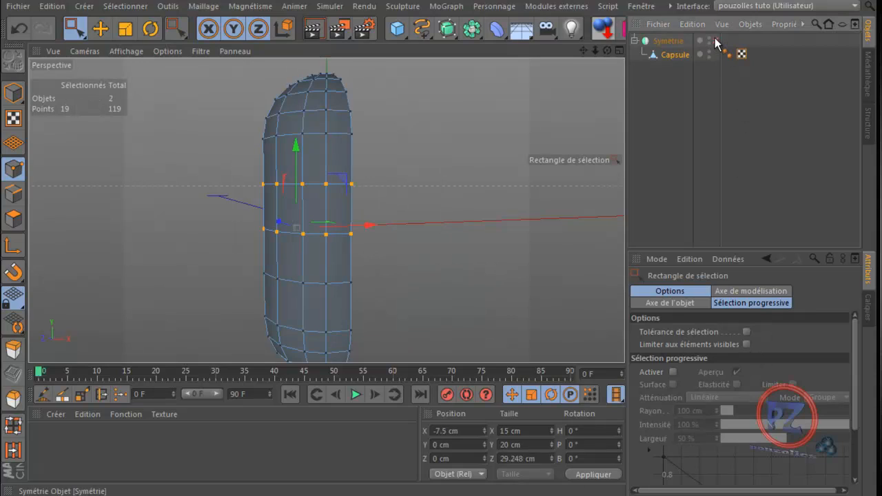
pyautogui.moveTo(607, 49); pyautogui.dragTo(438, 309)
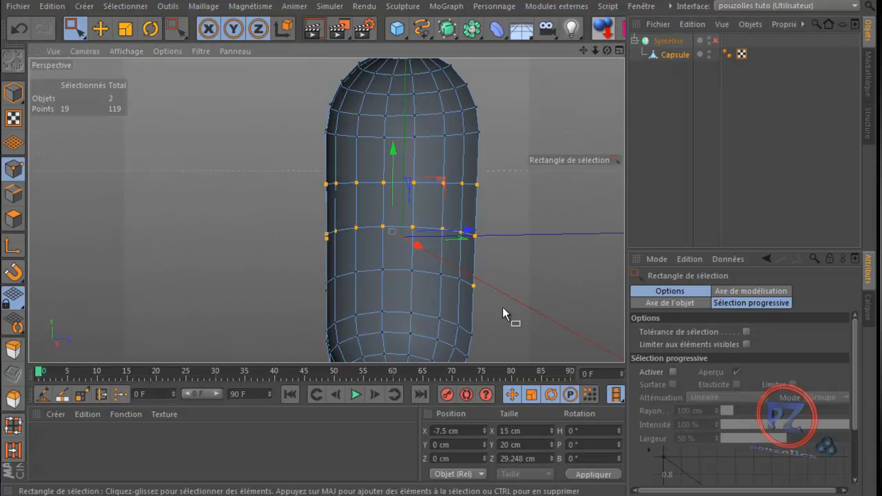
pyautogui.keyDown('ctrl'); pyautogui.moveTo(502, 272); pyautogui.dragTo(464, 297); pyautogui.keyUp('ctrl')
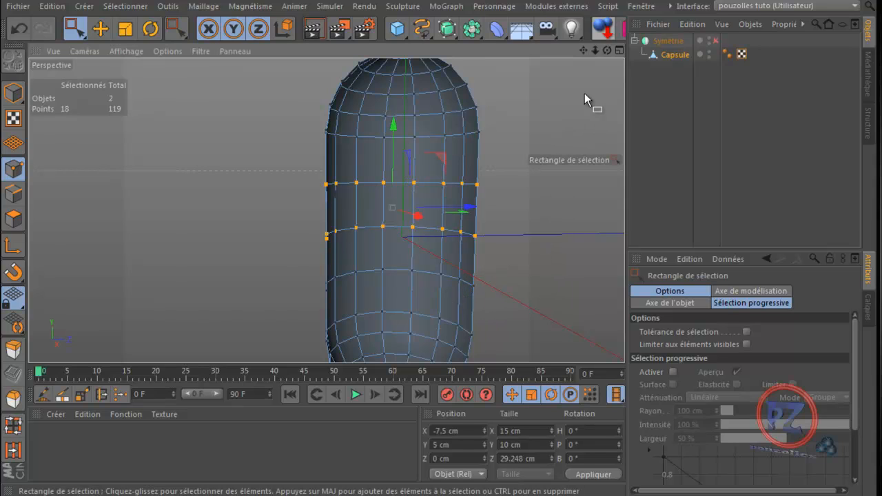
pyautogui.moveTo(606, 50); pyautogui.dragTo(437, 309)
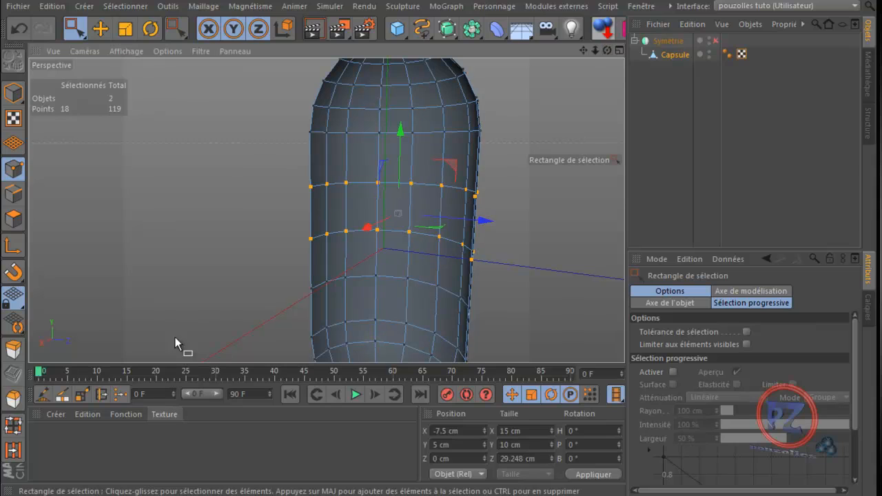
pyautogui.moveTo(286, 168); pyautogui.dragTo(334, 255)
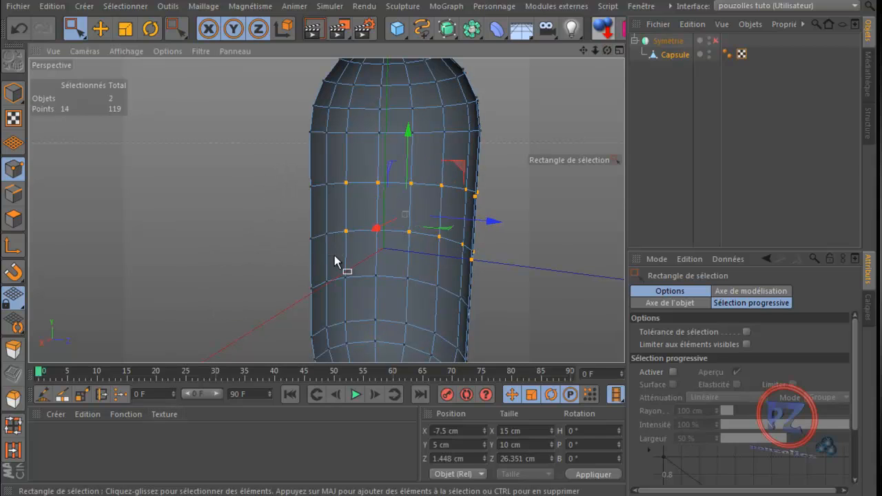
# Scale the selected points along Y until the two rows are about 0.7 cm apart
pyautogui.moveTo(606, 50); pyautogui.dragTo(439, 310)
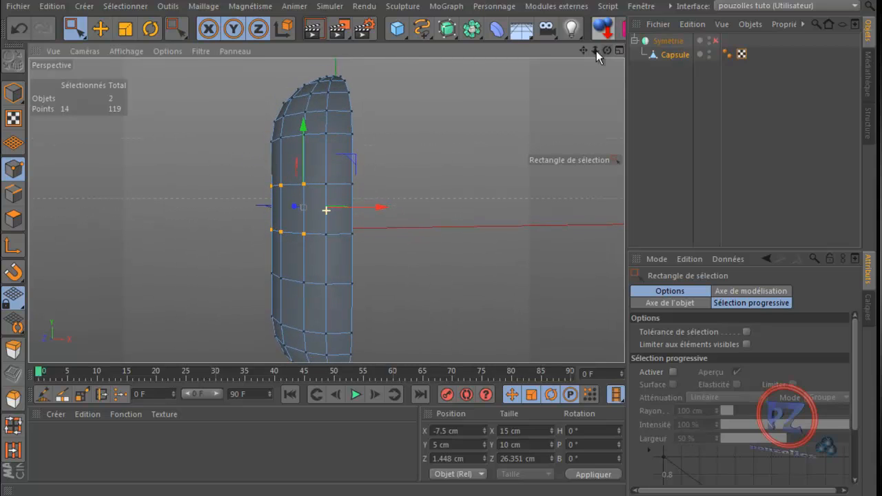
pyautogui.click(124, 29)
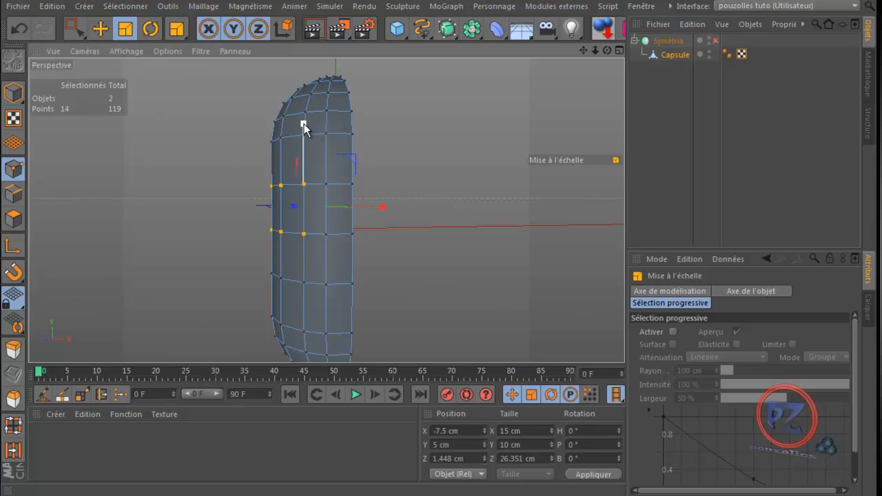
pyautogui.moveTo(304, 126); pyautogui.dragTo(308, 209)
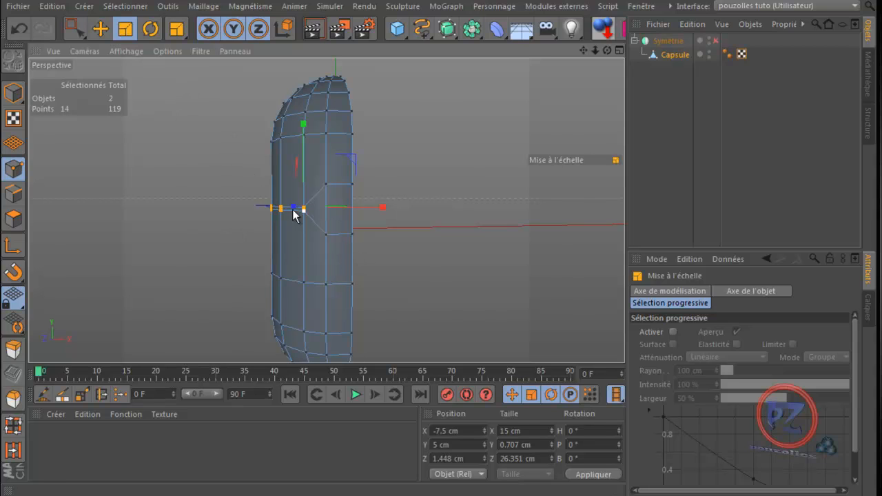
# Limit Rectangle de sélection to visible elements and select the squeezed point pair at the negative Z end of the slit
pyautogui.scroll(5, 291, 205)
pyautogui.scroll(3, 298, 197)
pyautogui.moveTo(75, 26); pyautogui.dragTo(147, 73)
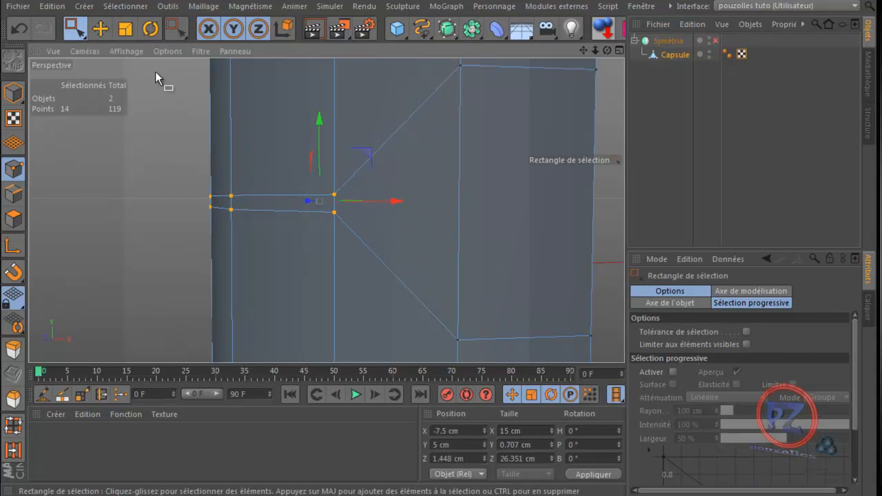
pyautogui.click(745, 343)
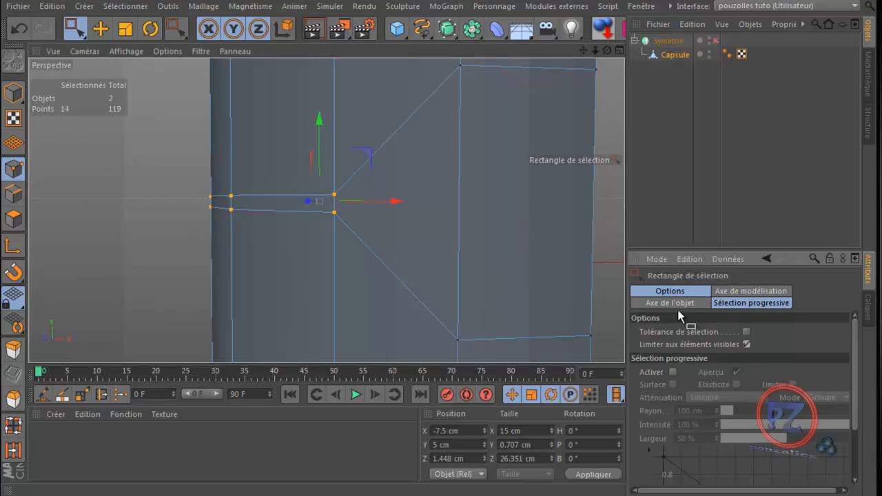
pyautogui.moveTo(297, 173); pyautogui.dragTo(357, 230)
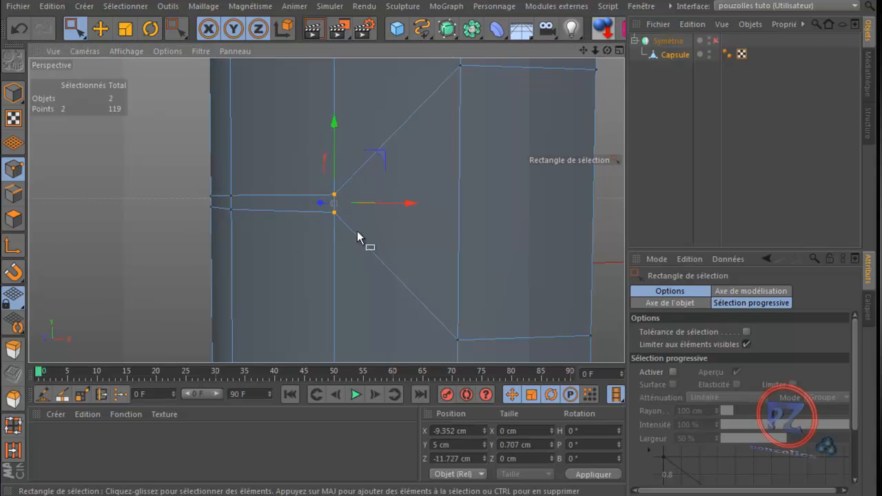
# Weld the selected end pair at its midpoint with Soudure
pyautogui.click(120, 395)
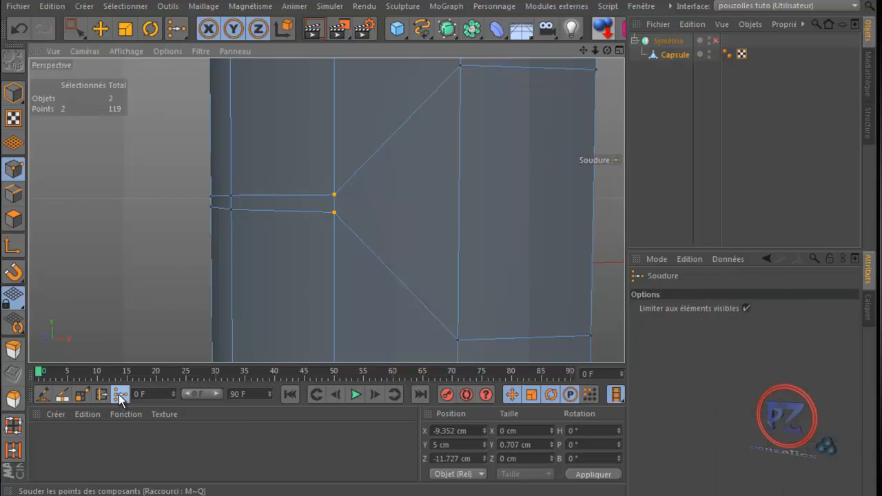
pyautogui.rightClick(177, 146)
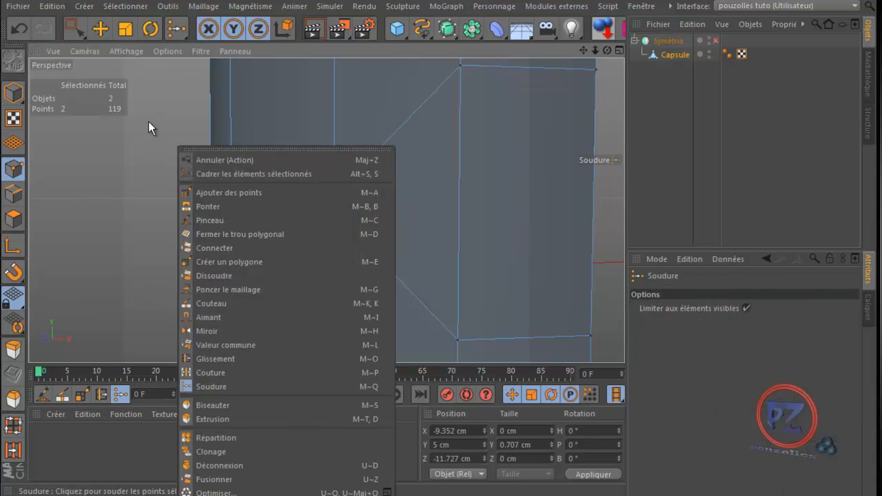
pyautogui.click(154, 120)
pyautogui.rightClick(158, 119)
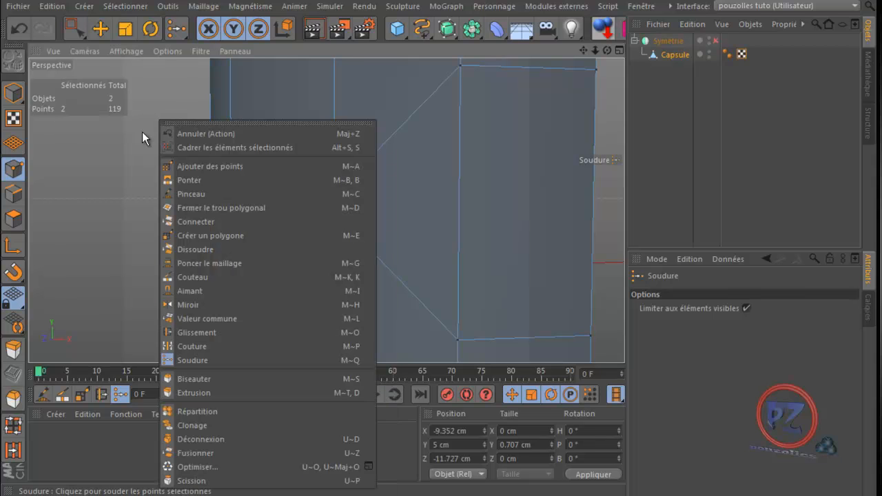
pyautogui.click(113, 216)
pyautogui.rightClick(113, 215)
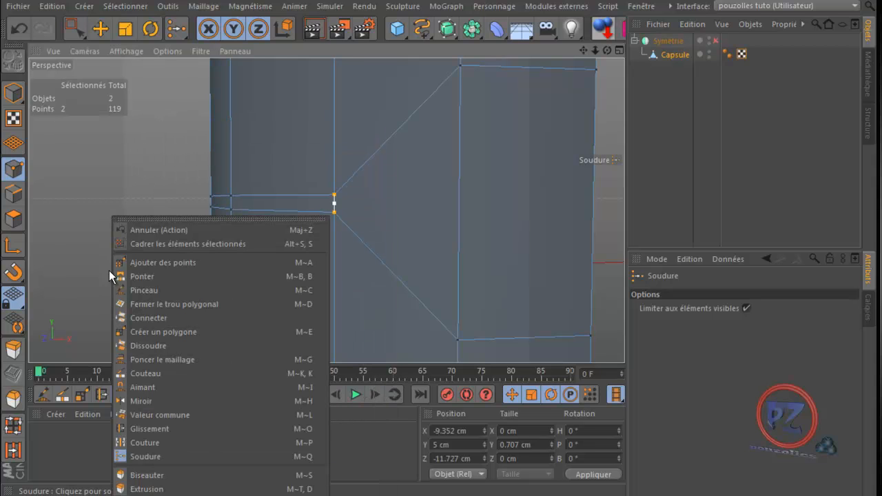
pyautogui.click(157, 90)
pyautogui.rightClick(156, 90)
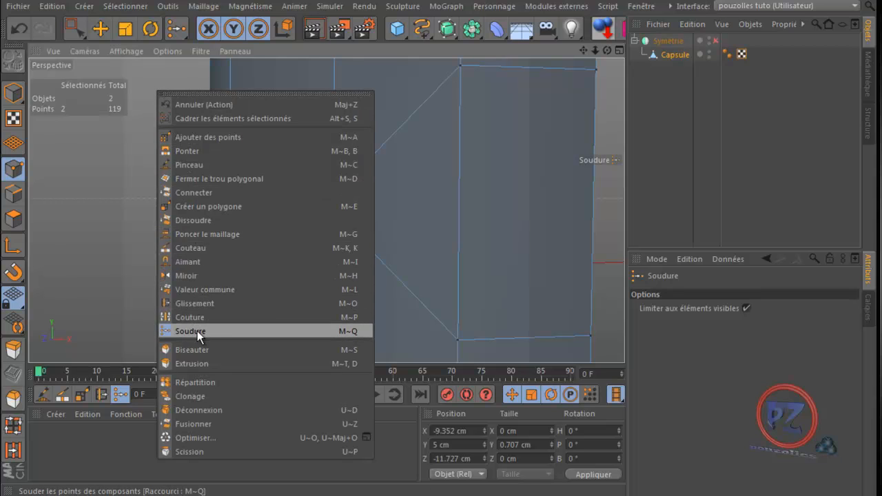
pyautogui.click(146, 240)
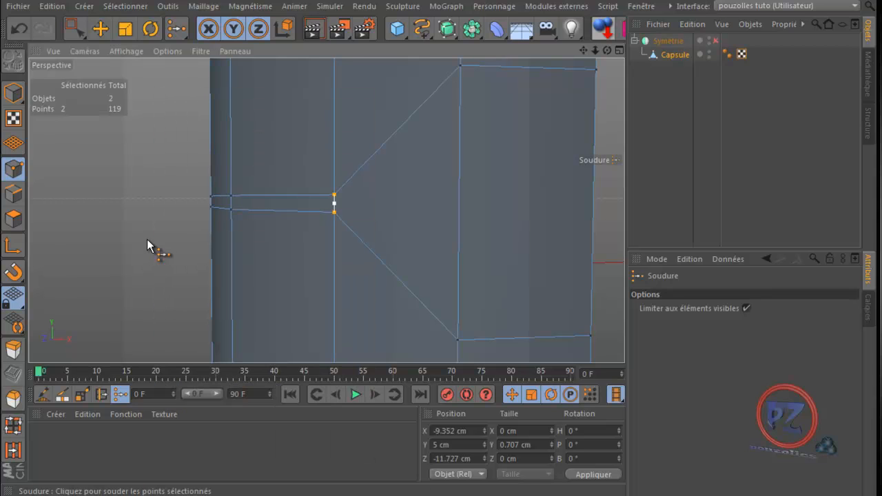
pyautogui.click(334, 200)
pyautogui.click(335, 205)
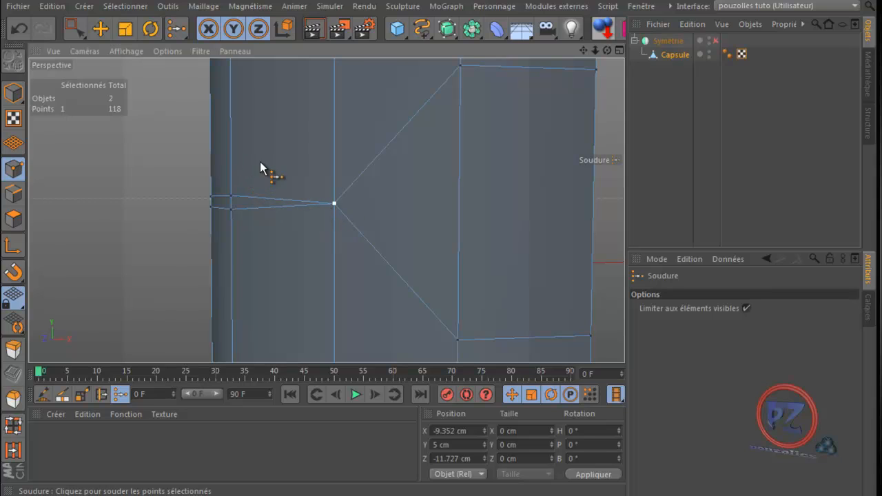
# Select the second pair from the slit's negative Z end and weld it at its midpoint
pyautogui.press('space')
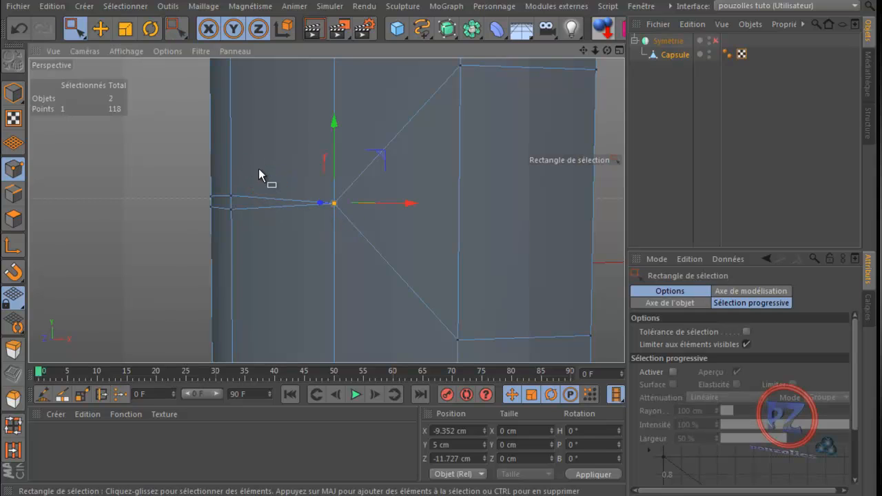
pyautogui.moveTo(246, 166); pyautogui.dragTo(228, 226)
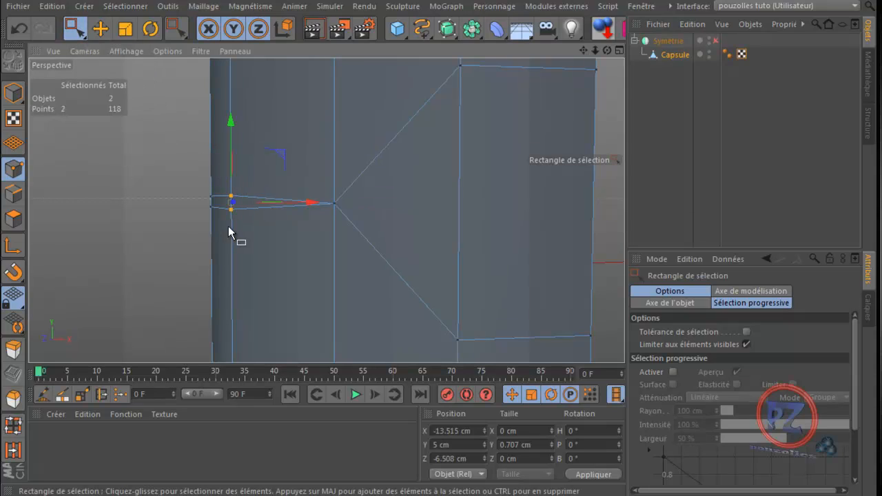
pyautogui.press('space')
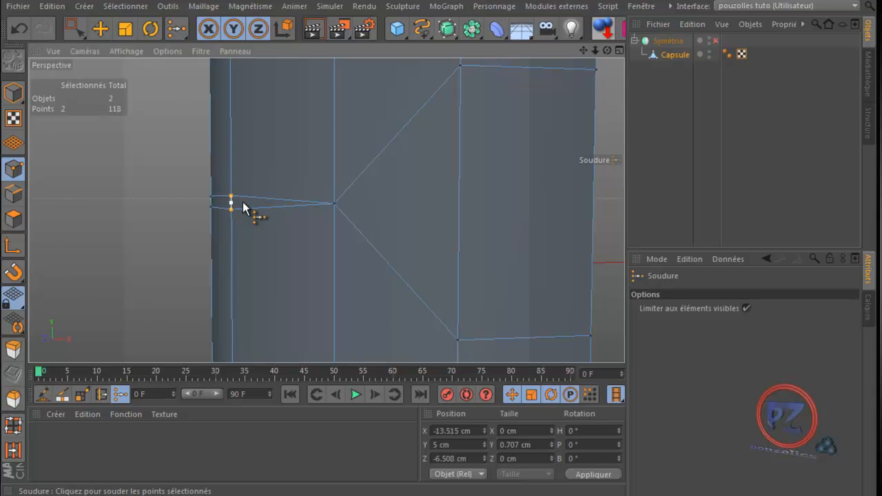
pyautogui.rightClick(243, 202)
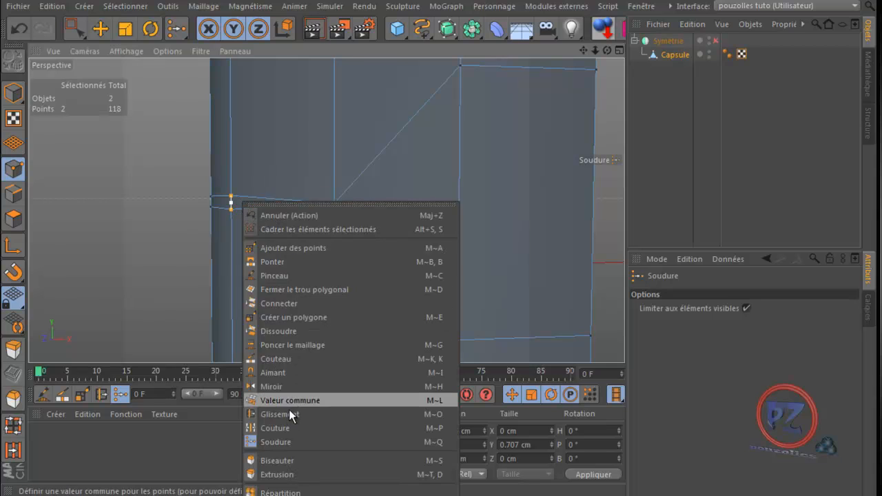
pyautogui.click(240, 201)
pyautogui.click(240, 205)
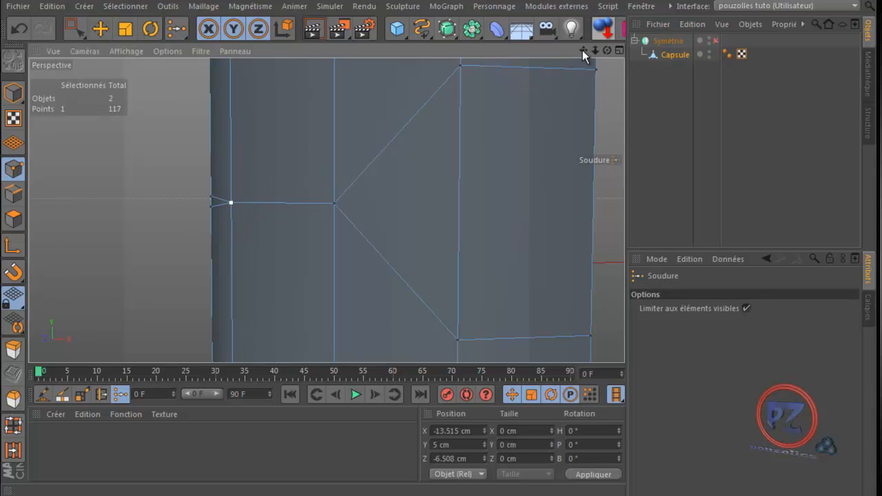
# Select the third point pair, on the column opposite the mirror plane at Z 0, and weld it at its midpoint
pyautogui.keyDown('alt'); pyautogui.moveTo(441, 310); pyautogui.dragTo(469, 276); pyautogui.keyUp('alt')
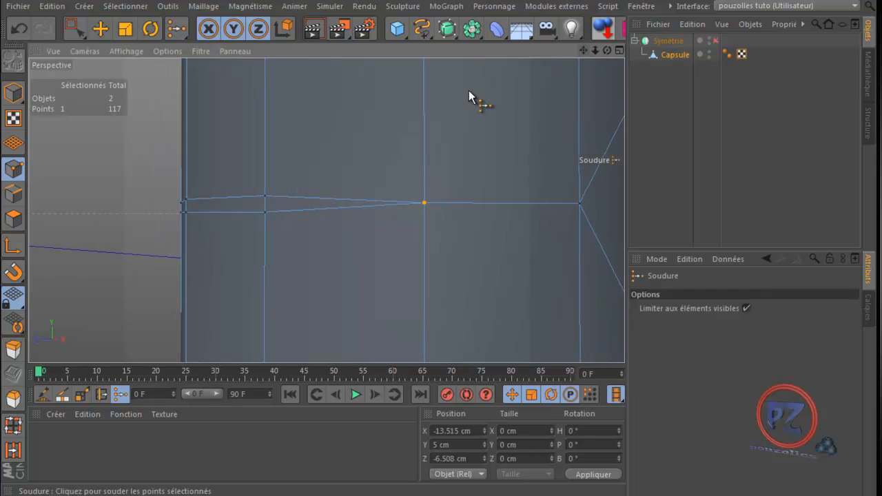
pyautogui.moveTo(606, 47); pyautogui.dragTo(476, 85)
pyautogui.press('space')
pyautogui.moveTo(277, 172); pyautogui.dragTo(221, 245)
pyautogui.press('space')
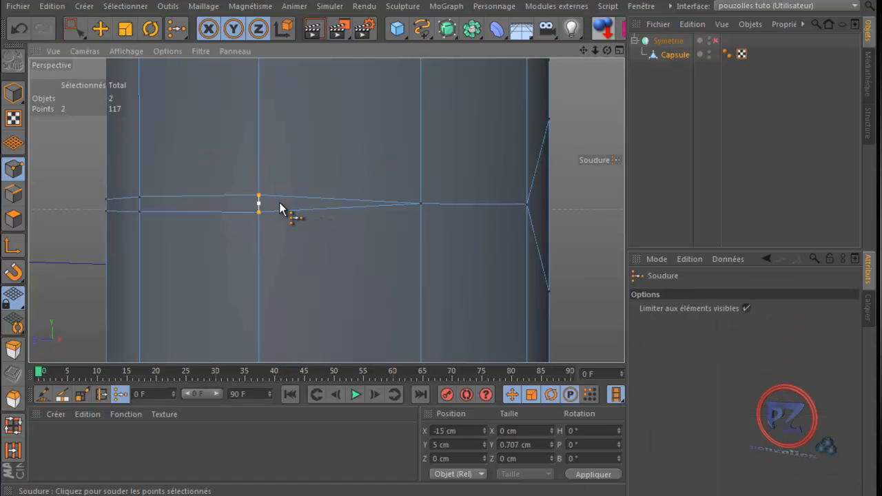
pyautogui.click(279, 202)
# Select the fourth point pair, the first one on the positive Z side, and weld it at its midpoint
pyautogui.press('space')
pyautogui.moveTo(163, 171); pyautogui.dragTo(131, 226)
pyautogui.press('space')
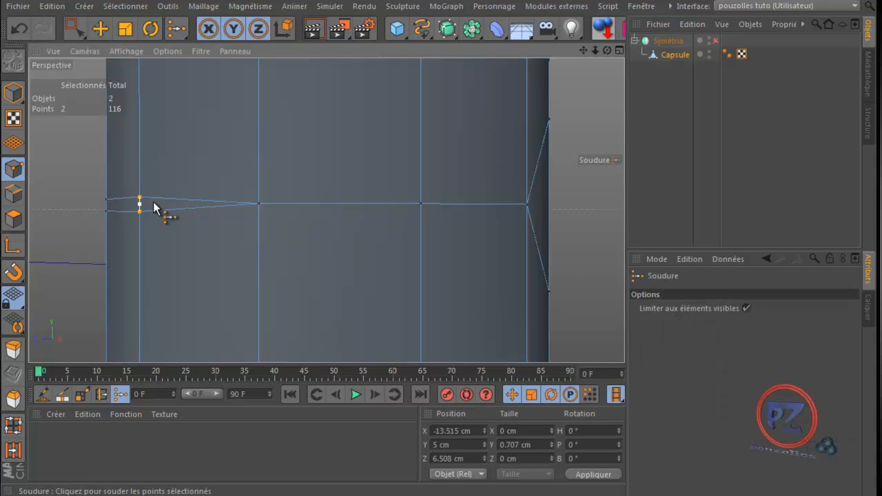
pyautogui.click(170, 207)
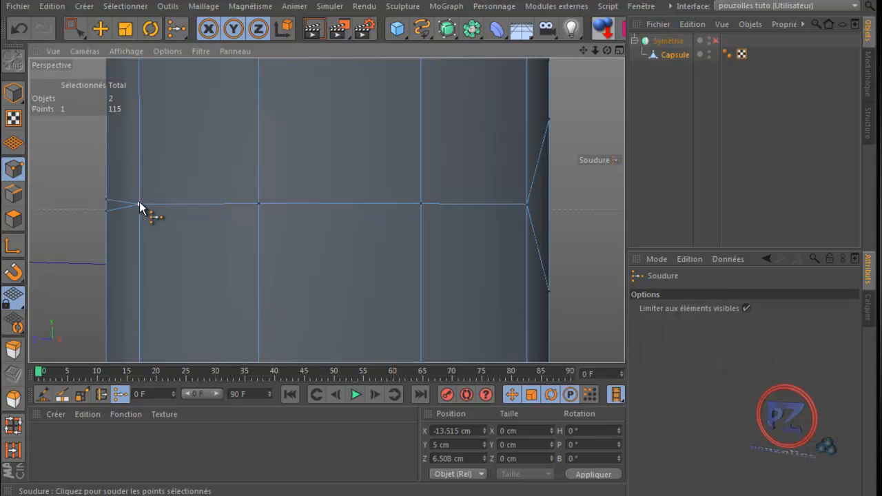
# Select the fifth point pair, two columns before the positive Z seam, and weld it at its midpoint
pyautogui.moveTo(607, 50); pyautogui.dragTo(444, 309)
pyautogui.moveTo(607, 50); pyautogui.dragTo(439, 308)
pyautogui.press('0')
pyautogui.moveTo(260, 164); pyautogui.dragTo(226, 238)
pyautogui.press('m')
pyautogui.press('q')
pyautogui.click(253, 194)
# Select the sixth point pair, directly beside the positive Z seam, and weld it at its midpoint
pyautogui.moveTo(583, 49); pyautogui.dragTo(444, 310)
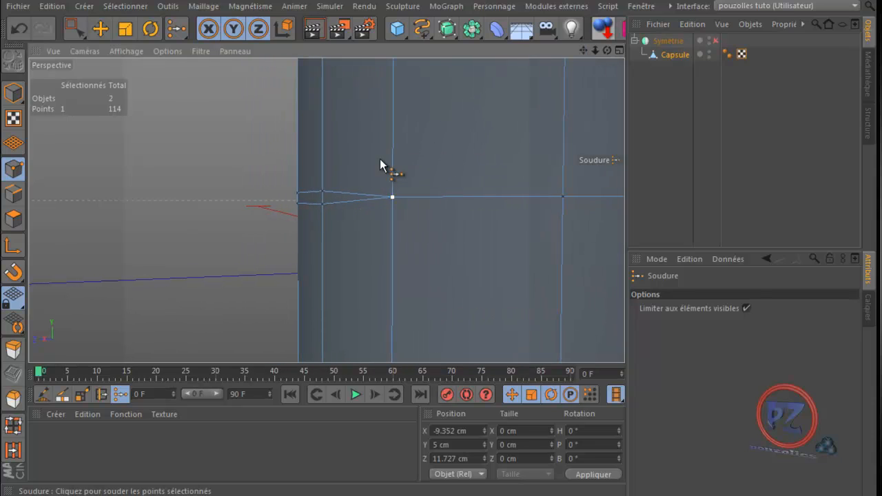
pyautogui.press('0')
pyautogui.moveTo(329, 171); pyautogui.dragTo(315, 228)
pyautogui.press('m')
pyautogui.press('q')
pyautogui.click(337, 198)
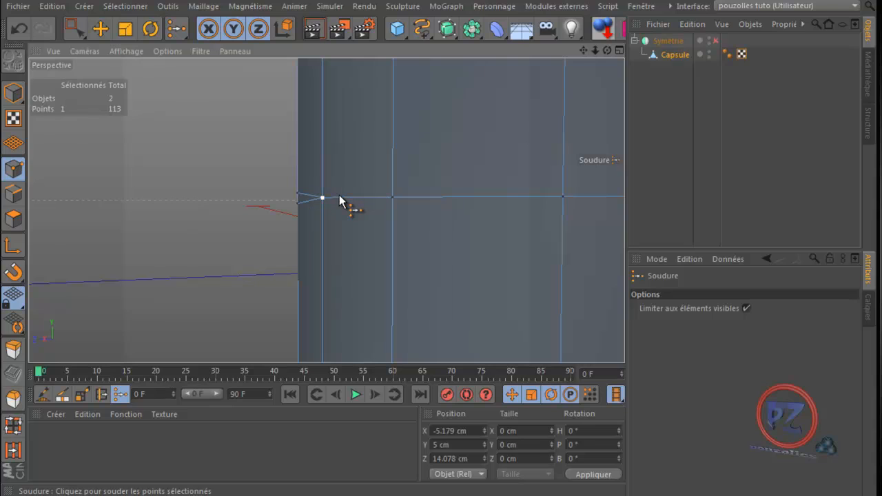
# Select the last point pair, on the seam at X 0, and weld it at its midpoint
pyautogui.press('space')
pyautogui.moveTo(304, 174); pyautogui.dragTo(291, 234)
pyautogui.press('m')
pyautogui.press('q')
pyautogui.click(298, 198)
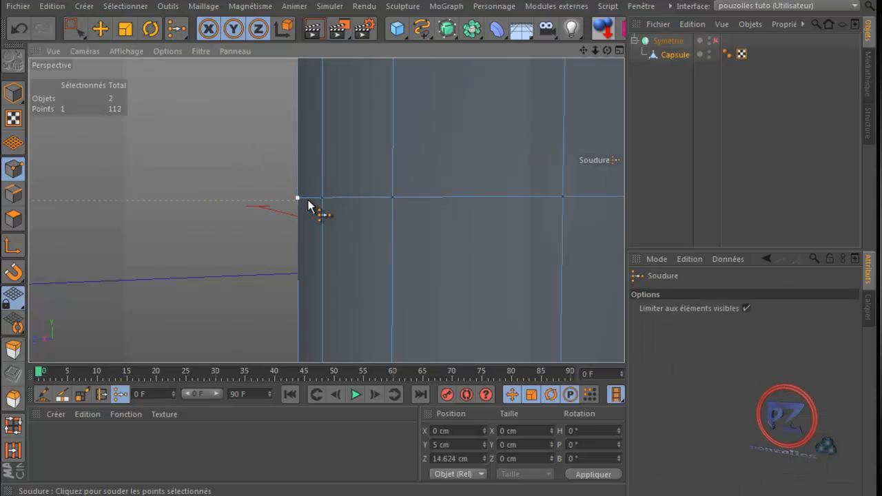
# End the weld tool, activate the Move tool and clear the point selection
pyautogui.press('space')
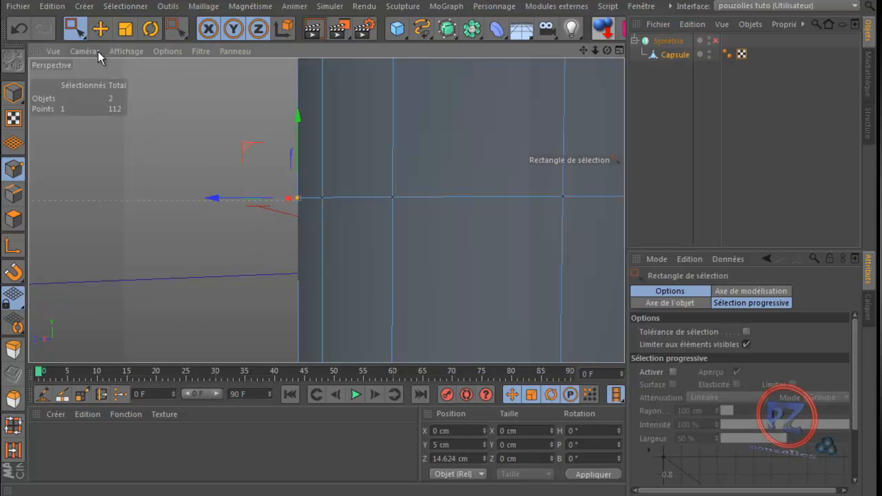
pyautogui.click(100, 29)
pyautogui.click(169, 182)
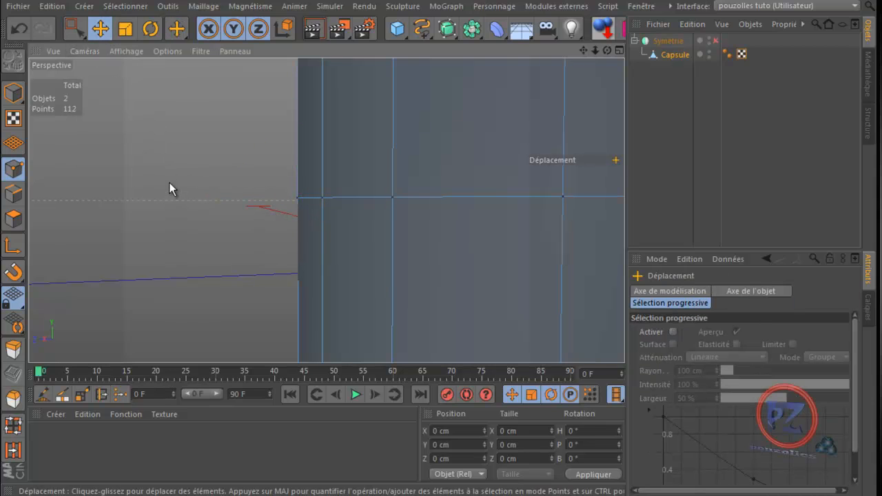
# Examine the whole half capsule and its welded middle row from the front in the perspective view
pyautogui.scroll(-6, 490, 142)
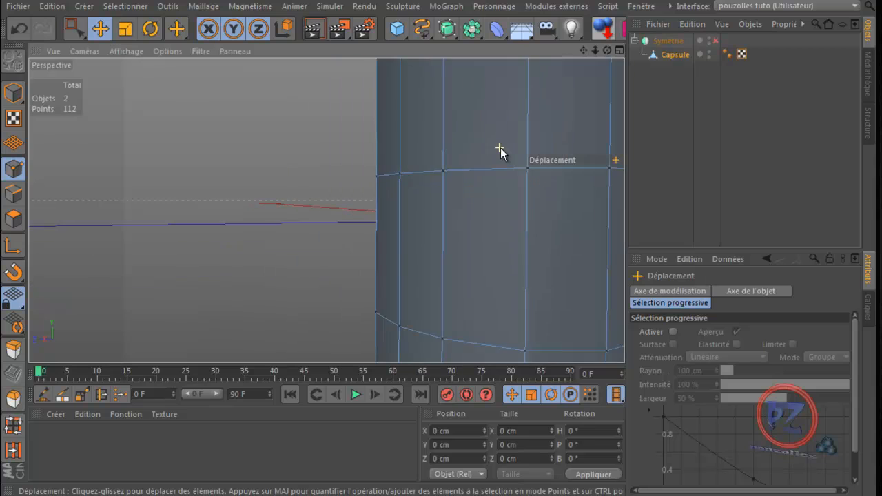
pyautogui.moveTo(607, 50); pyautogui.dragTo(440, 311)
pyautogui.scroll(-7, 571, 154)
pyautogui.moveTo(586, 47); pyautogui.dragTo(448, 313)
pyautogui.scroll(-4, 453, 254)
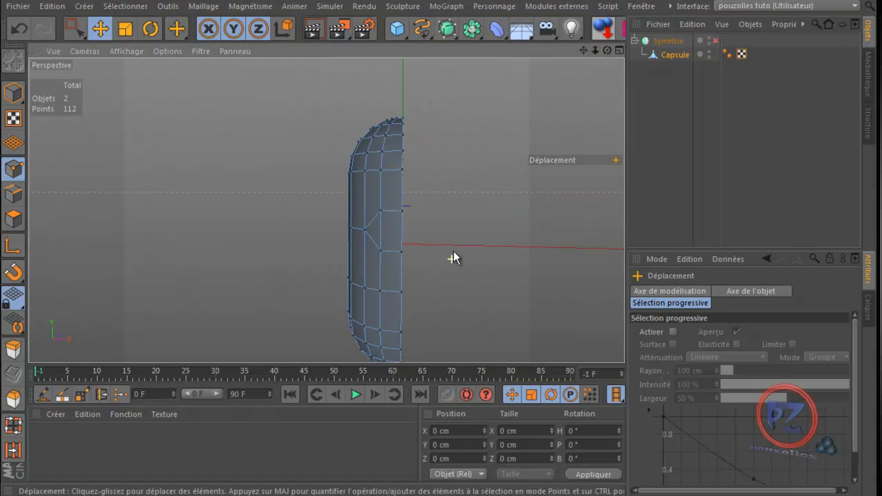
pyautogui.moveTo(584, 50); pyautogui.dragTo(439, 309)
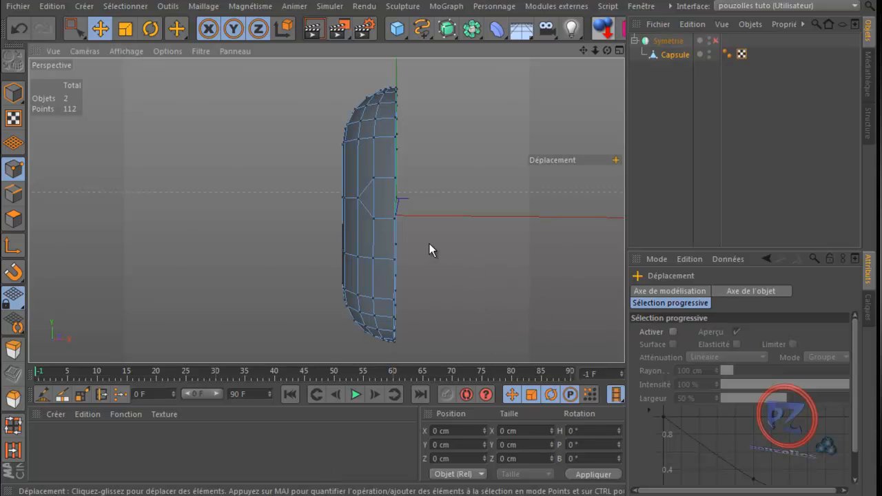
pyautogui.scroll(2, 430, 245)
pyautogui.scroll(-2, 429, 248)
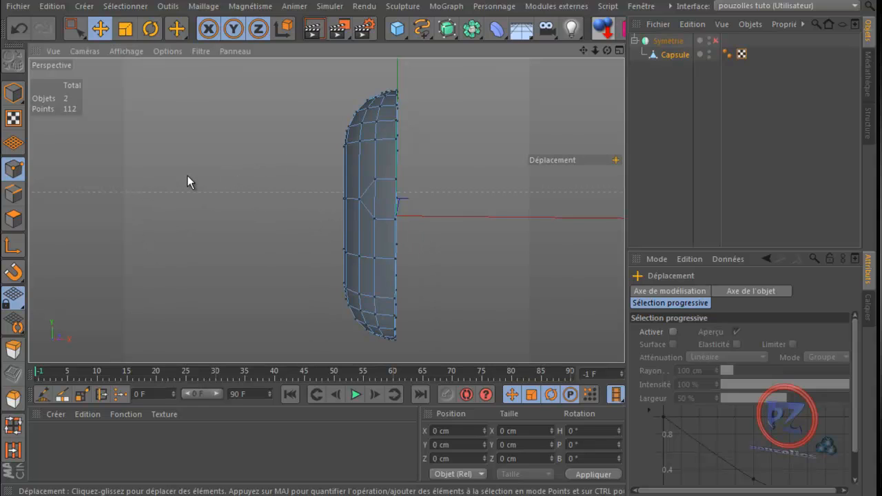
# In the front view, rectangle-select the middle row including hidden points by disabling Limiter aux éléments visibles, and lower it to about Y -2.24 cm
pyautogui.click(75, 27)
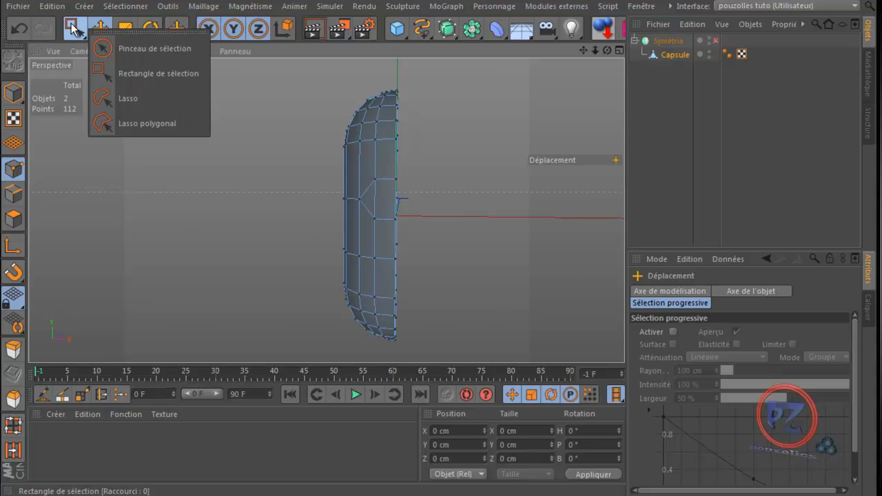
pyautogui.click(107, 72)
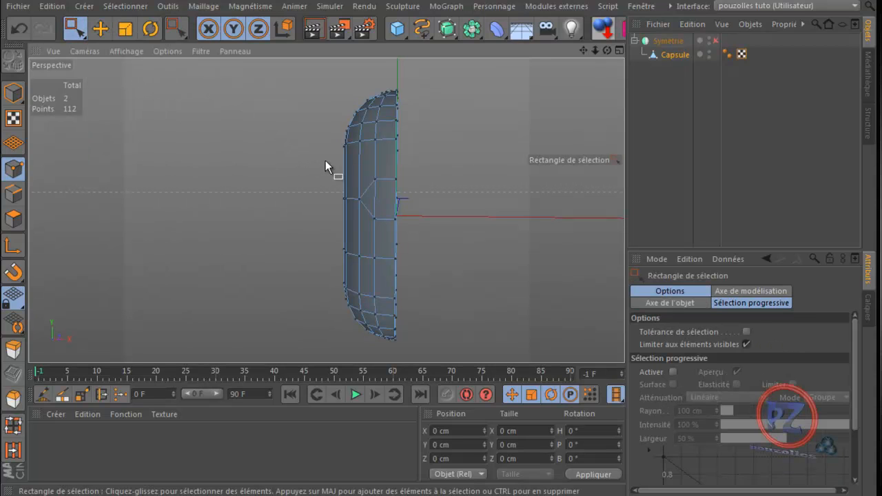
pyautogui.middleClick(306, 176)
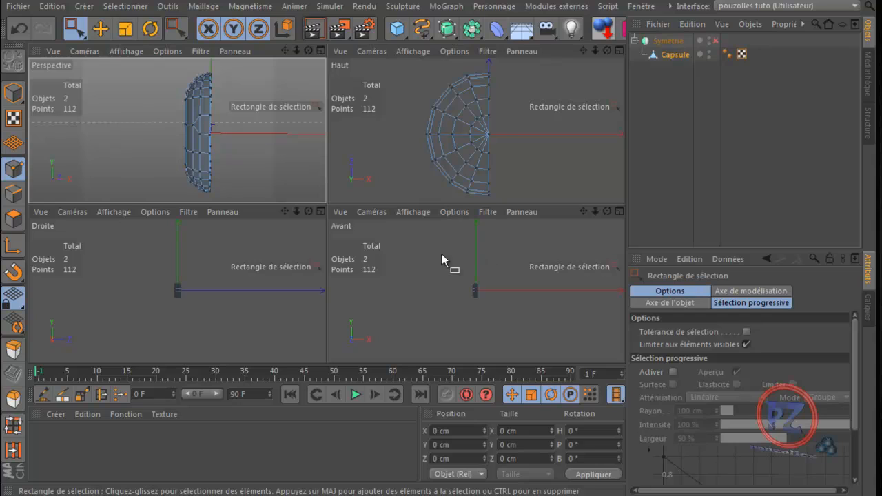
pyautogui.click(436, 277)
pyautogui.middleClick(436, 283)
pyautogui.scroll(3, 321, 220)
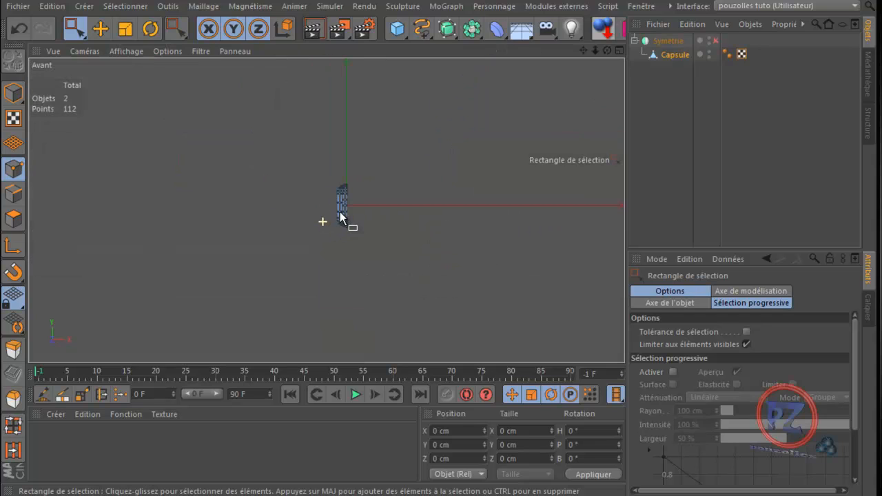
pyautogui.scroll(10, 345, 208)
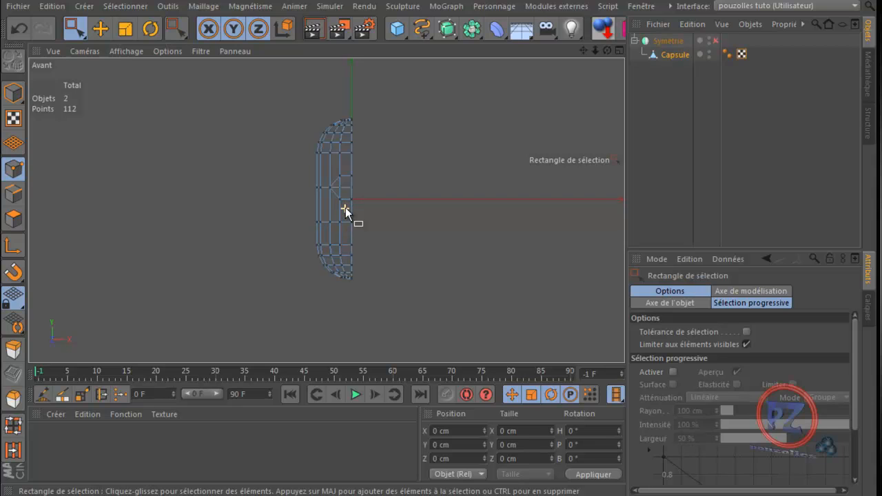
pyautogui.scroll(4, 345, 208)
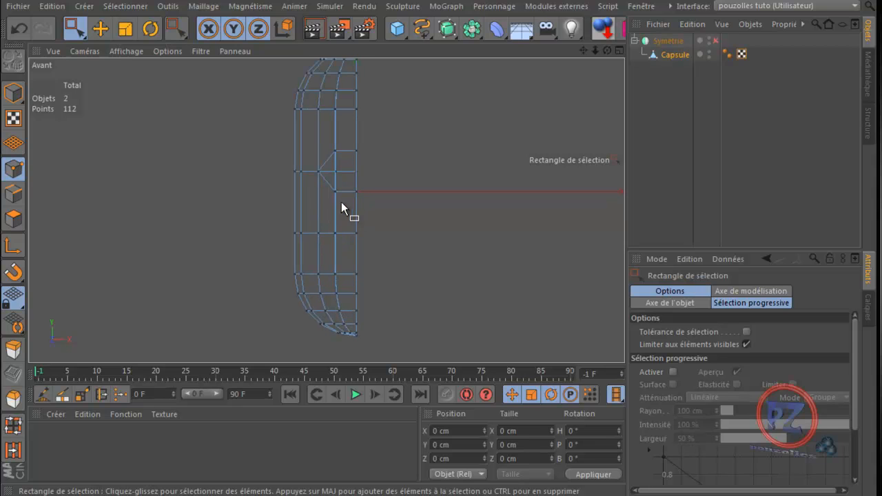
pyautogui.moveTo(266, 123); pyautogui.dragTo(363, 136)
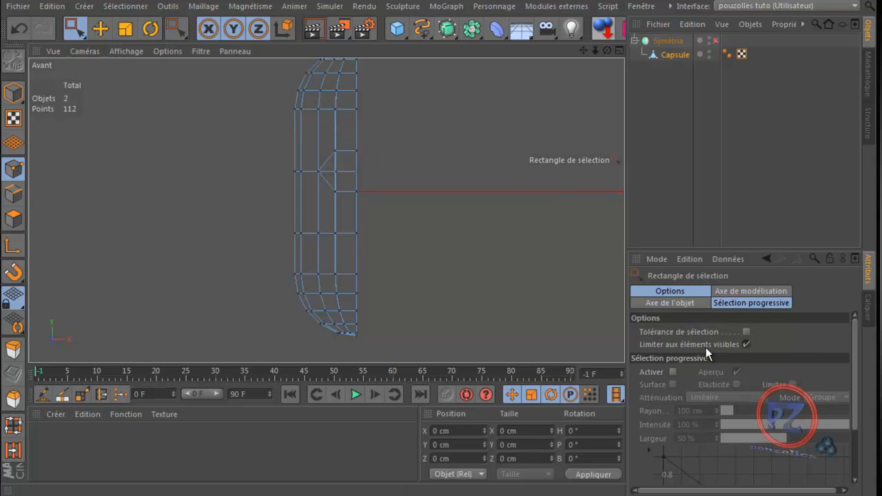
pyautogui.click(746, 344)
pyautogui.moveTo(402, 131); pyautogui.dragTo(261, 206)
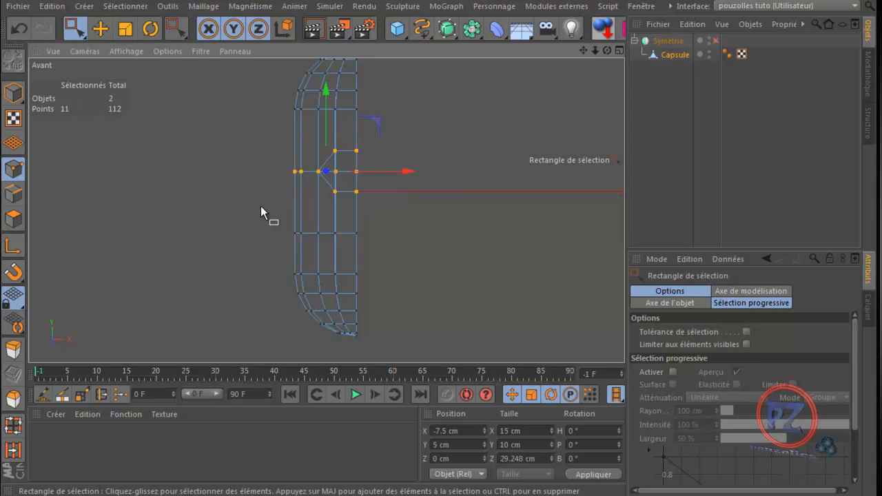
pyautogui.moveTo(324, 89); pyautogui.dragTo(325, 114)
pyautogui.moveTo(325, 113); pyautogui.dragTo(325, 119)
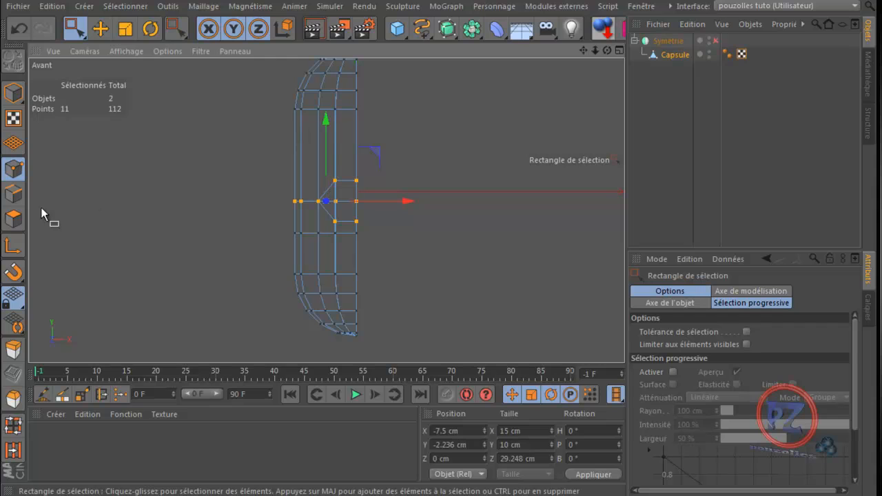
# In the front view, raise all rows of the capsule's bottom cap slightly, and again without its uppermost row to about Y -26.96 cm
pyautogui.middleClick(170, 226)
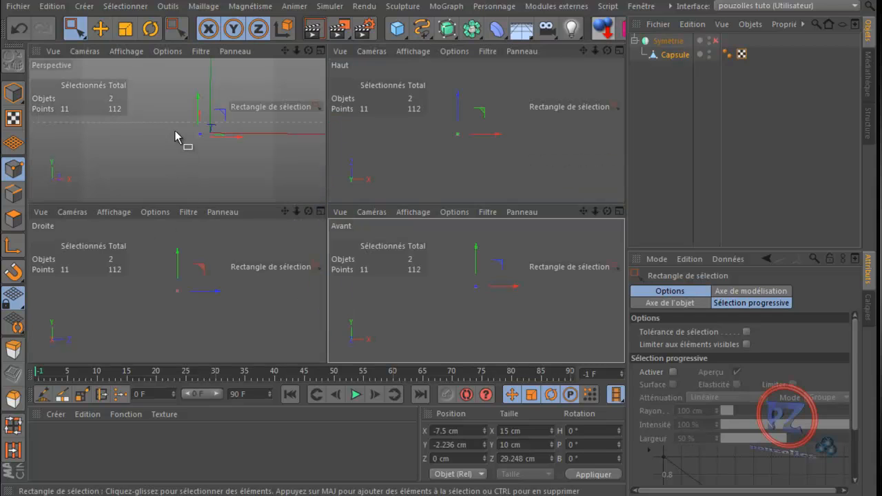
pyautogui.middleClick(154, 172)
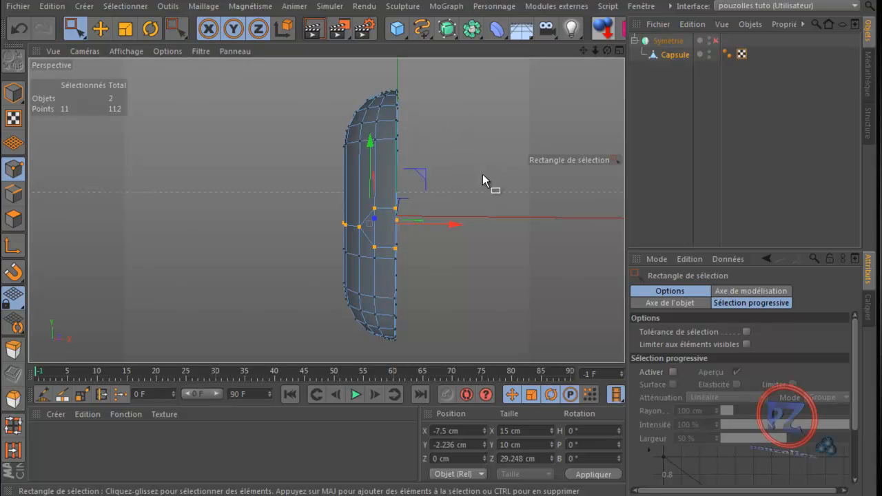
pyautogui.moveTo(584, 52); pyautogui.dragTo(439, 309)
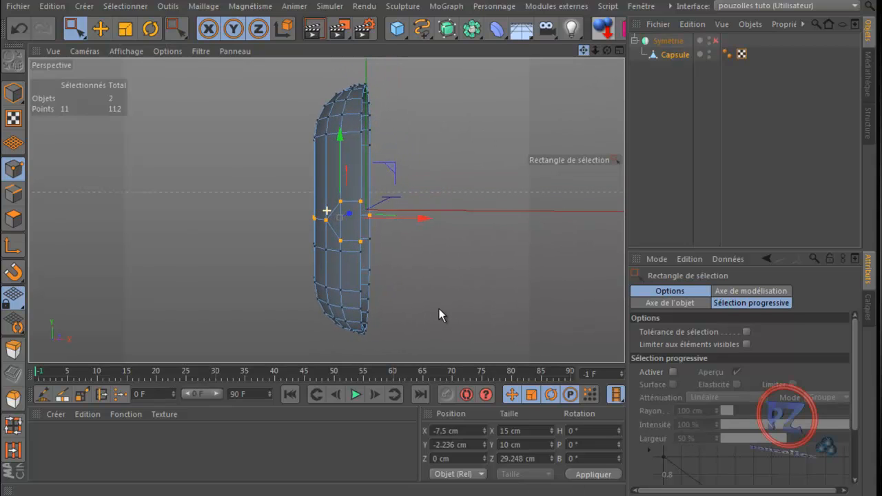
pyautogui.middleClick(473, 265)
pyautogui.middleClick(531, 248)
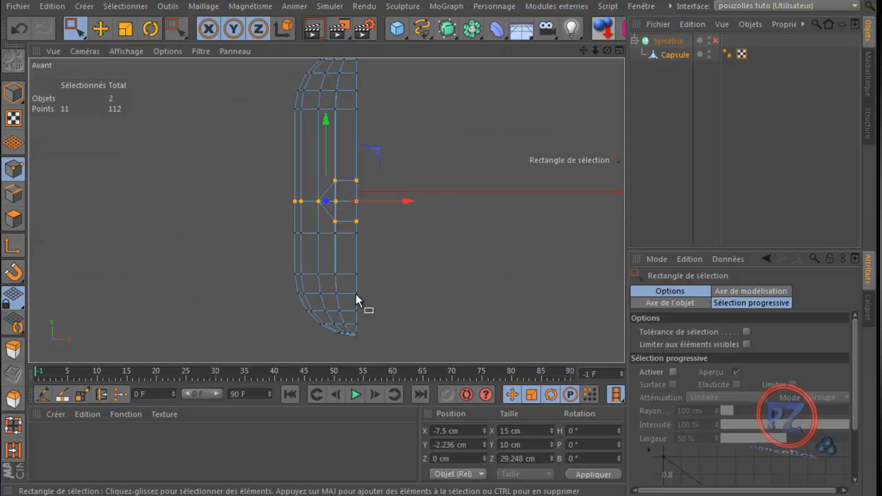
pyautogui.moveTo(276, 254); pyautogui.dragTo(400, 361)
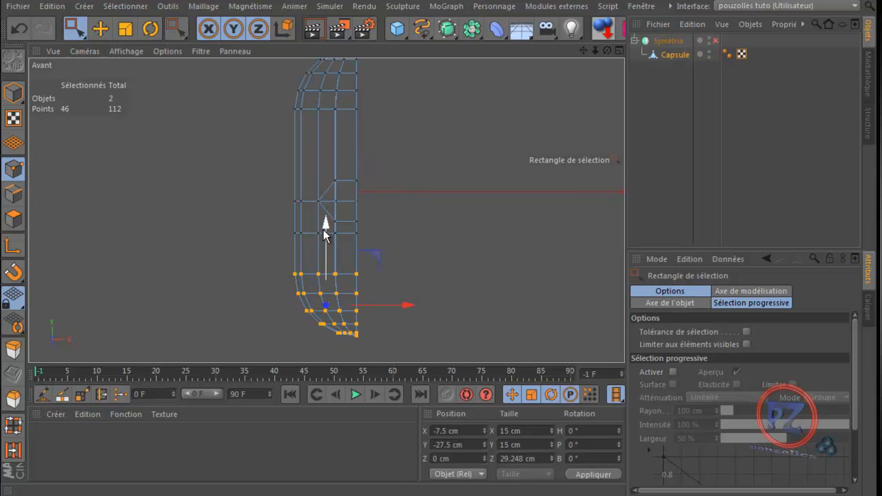
pyautogui.moveTo(326, 228); pyautogui.dragTo(326, 217)
pyautogui.moveTo(278, 281); pyautogui.dragTo(399, 346)
pyautogui.moveTo(329, 228); pyautogui.dragTo(330, 223)
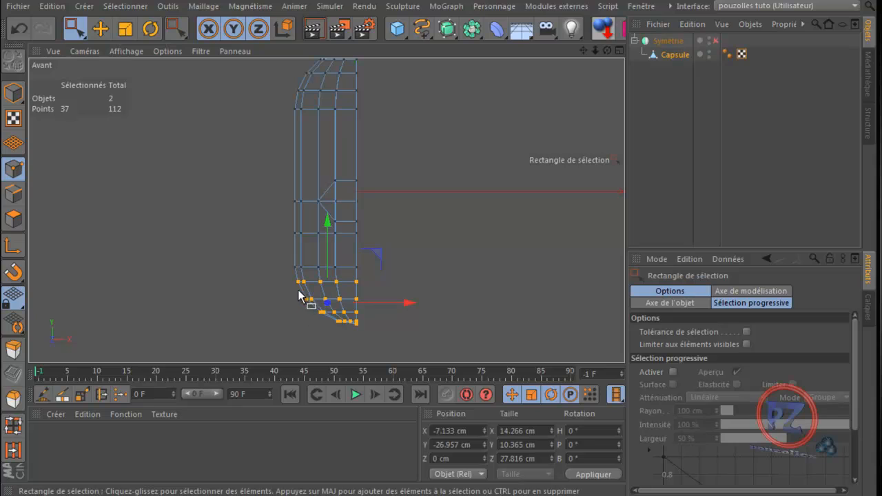
# Raise the bottom cap's points from its third row down, and again from its fourth row down to about Y -28.86 cm
pyautogui.moveTo(288, 294); pyautogui.dragTo(378, 334)
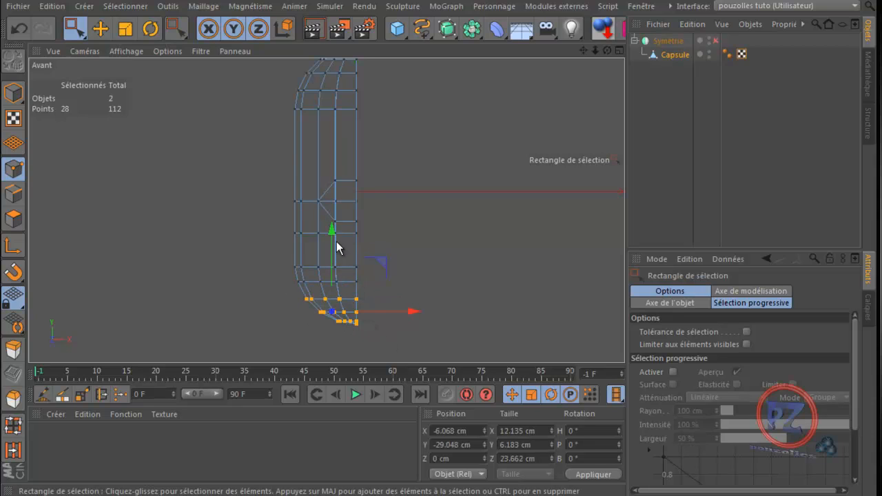
pyautogui.moveTo(333, 233); pyautogui.dragTo(334, 234)
pyautogui.moveTo(301, 305); pyautogui.dragTo(378, 323)
pyautogui.moveTo(337, 235); pyautogui.dragTo(337, 231)
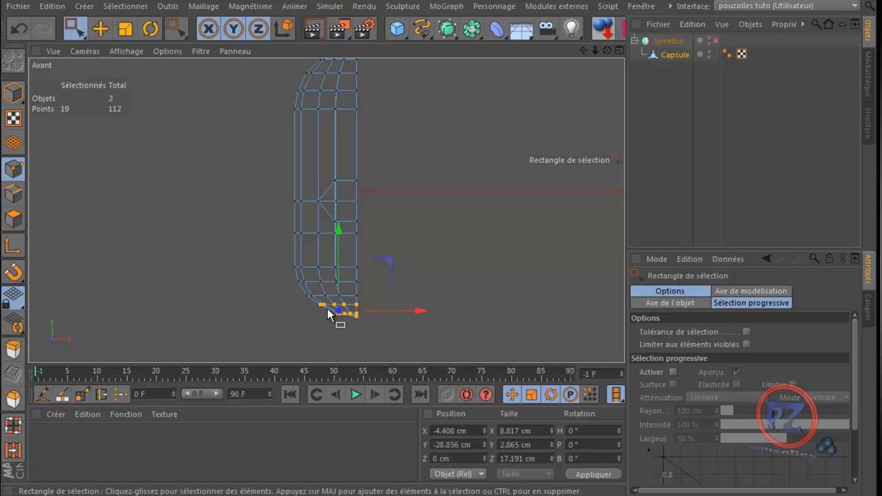
# Raise the cap's lowest row with the pole point, and then the pole point alone to about Y -29.65 cm
pyautogui.moveTo(327, 309); pyautogui.dragTo(397, 341)
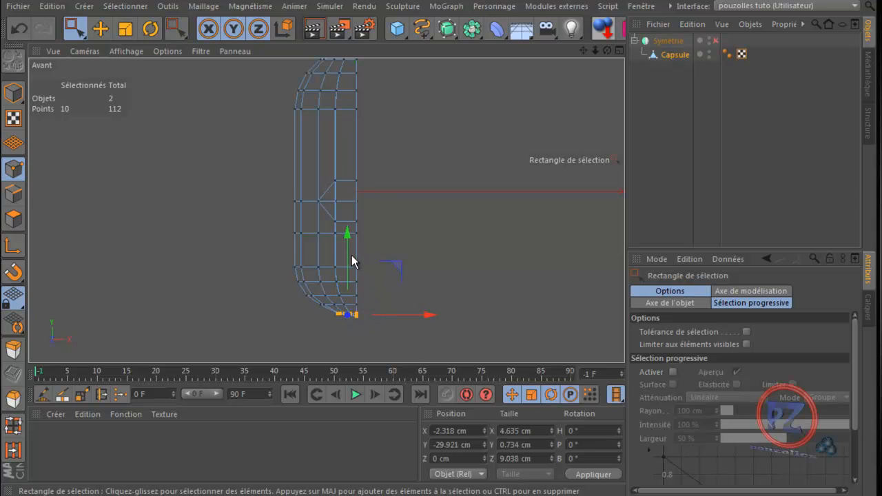
pyautogui.moveTo(351, 232); pyautogui.dragTo(350, 231)
pyautogui.scroll(4, 358, 334)
pyautogui.scroll(3, 357, 333)
pyautogui.moveTo(439, 259); pyautogui.dragTo(377, 266)
pyautogui.moveTo(357, 191); pyautogui.dragTo(357, 186)
# Re-enable the Symétrie object to mirror the edited half capsule
pyautogui.scroll(-10, 283, 229)
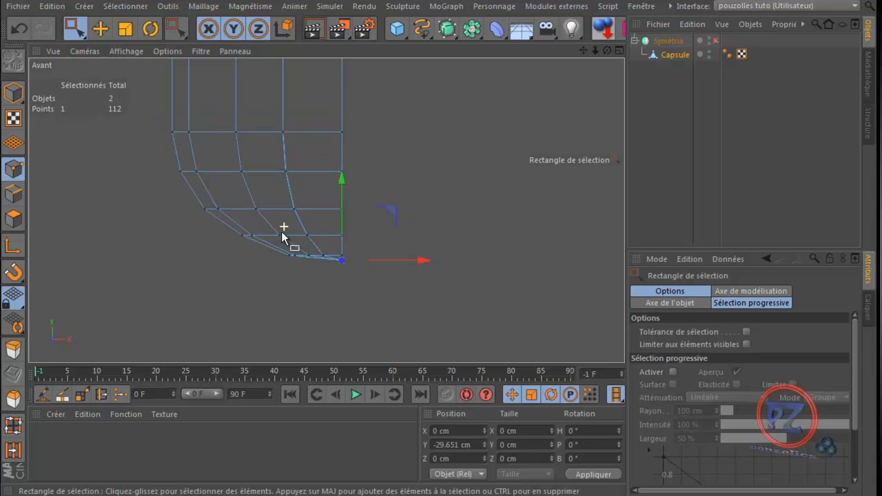
pyautogui.scroll(-5, 279, 242)
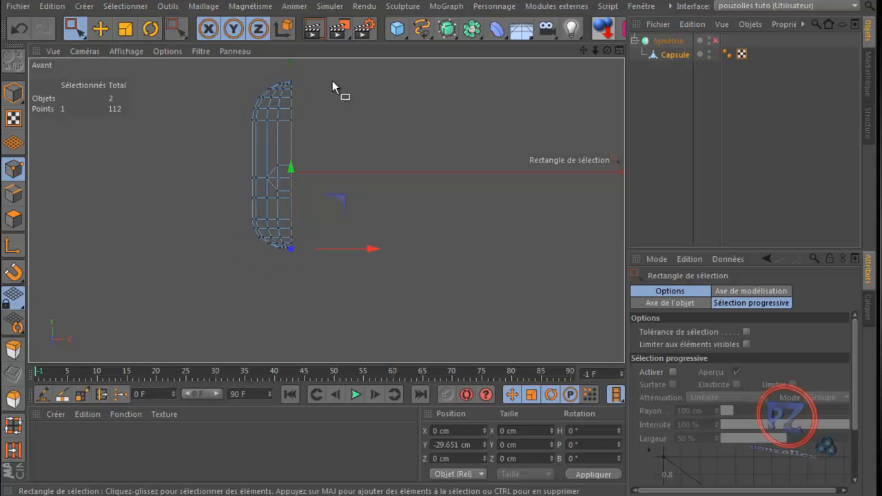
pyautogui.click(715, 41)
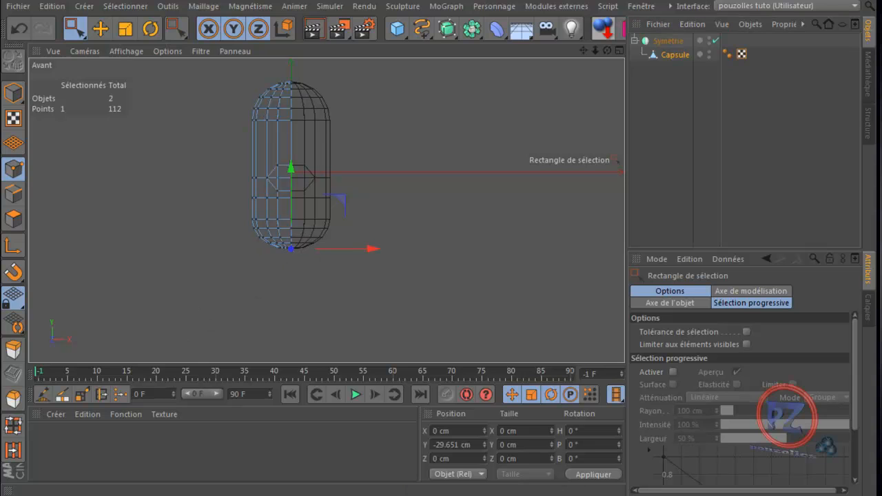
# Switch to Windows Explorer and look through the Documents and Images libraries, closing the window when finished
pyautogui.hotkey('alt', 'Tab')
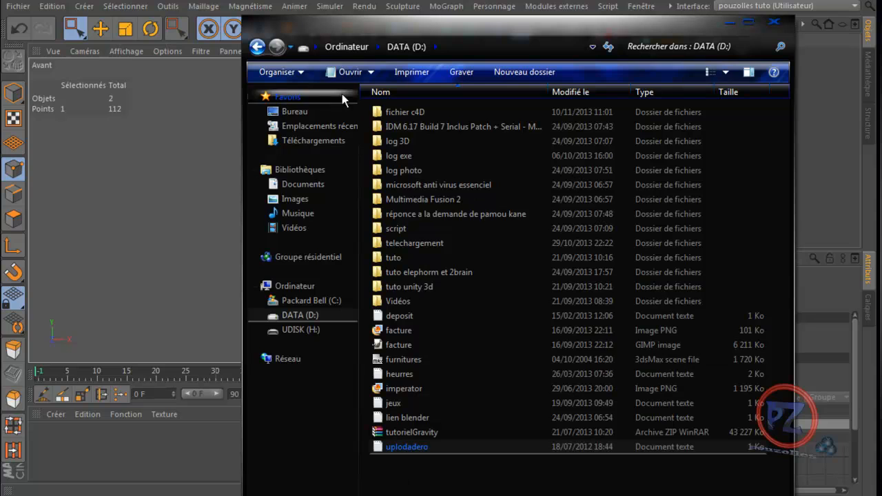
pyautogui.click(298, 186)
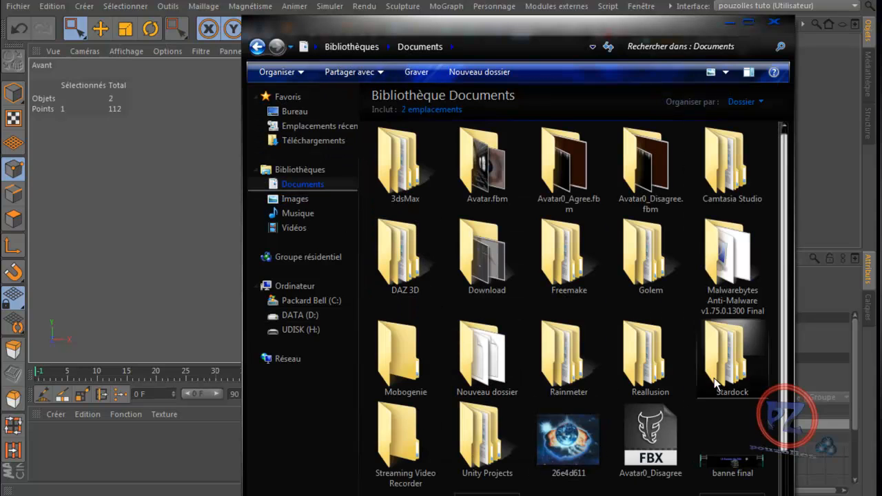
pyautogui.moveTo(782, 247); pyautogui.dragTo(772, 159)
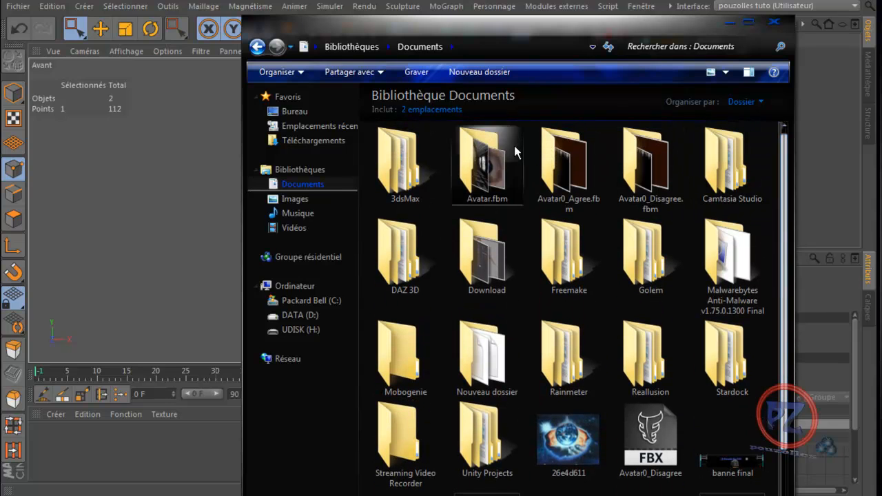
pyautogui.click(290, 199)
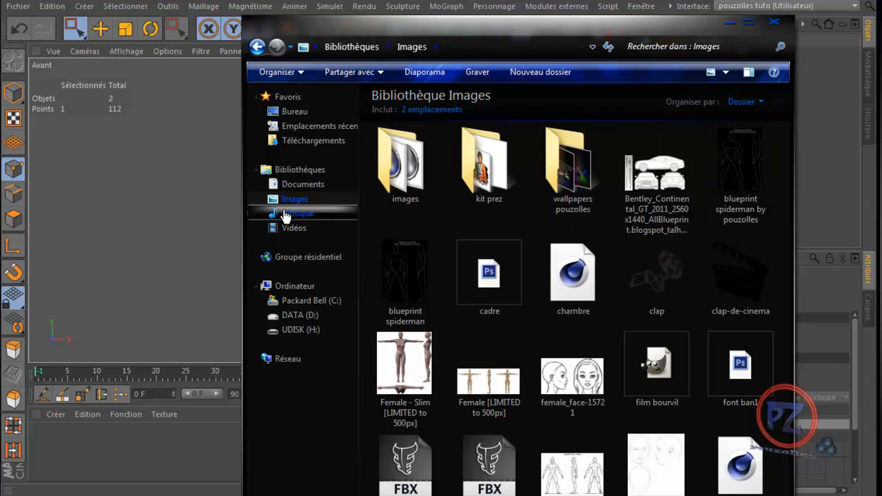
pyautogui.click(774, 25)
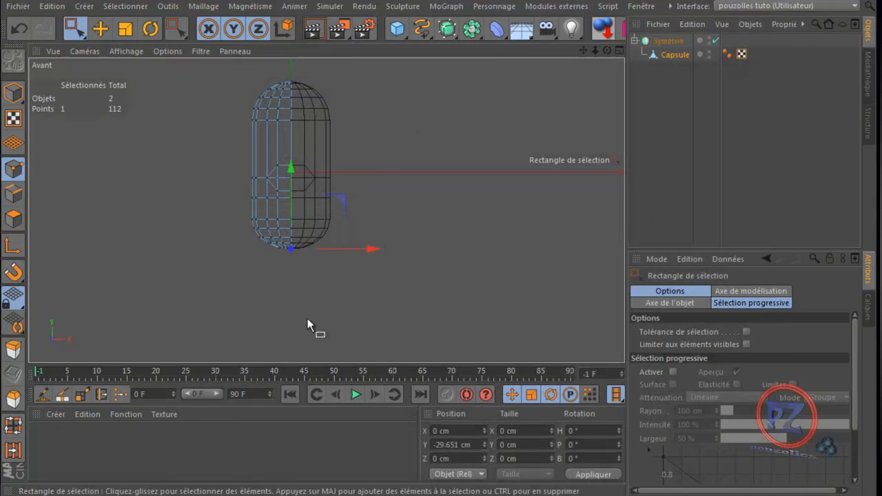
# Examine the mirrored capsule and the shape formed by its middle edges in the perspective view
pyautogui.scroll(1, 300, 304)
pyautogui.moveTo(585, 50); pyautogui.dragTo(618, 99)
pyautogui.middleClick(172, 152)
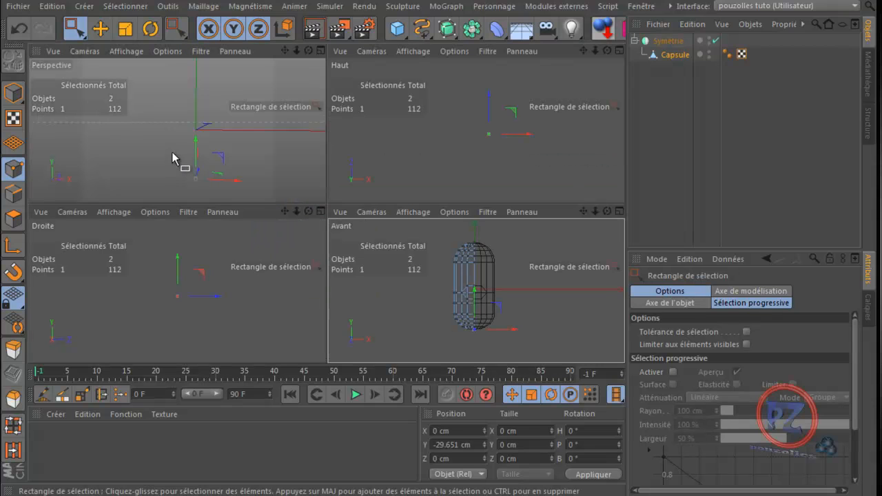
pyautogui.middleClick(171, 151)
pyautogui.keyDown('alt'); pyautogui.moveTo(604, 60); pyautogui.dragTo(439, 311); pyautogui.keyUp('alt')
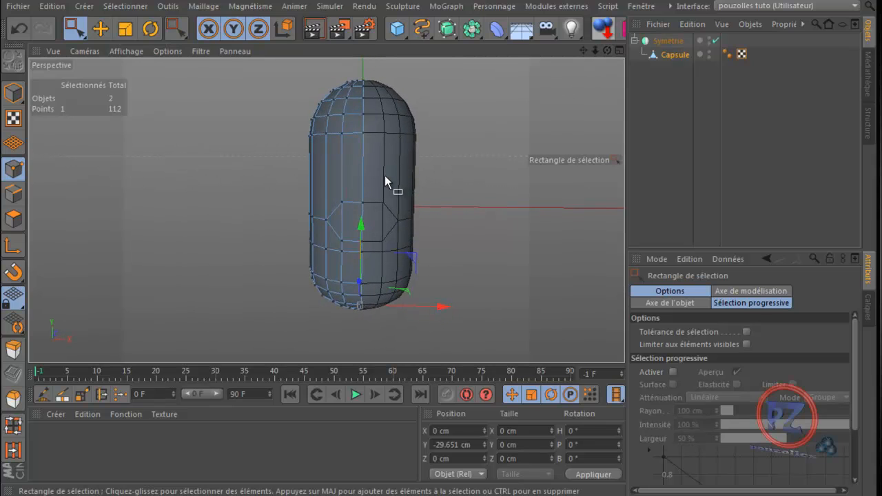
pyautogui.scroll(5, 385, 175)
pyautogui.moveTo(603, 54); pyautogui.dragTo(440, 310)
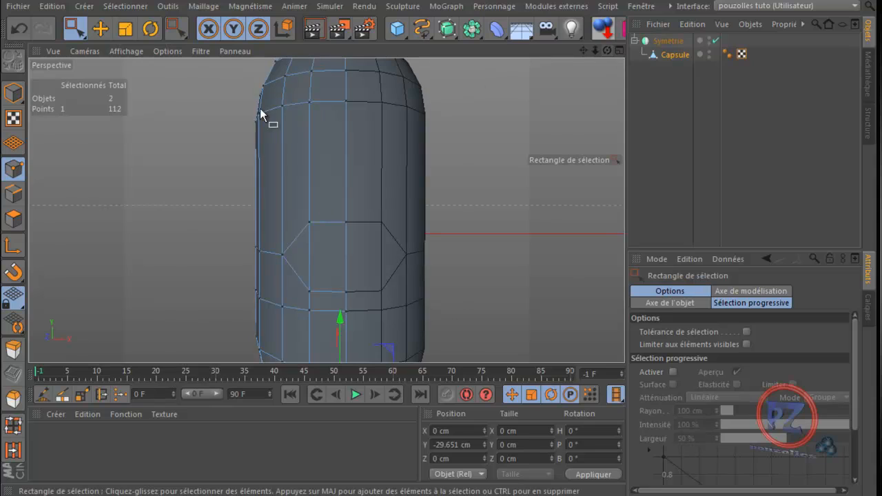
# Inset the triangular and rectangular polygons of the capsule's front hexagon together with Extrusion interne, using an offset of about 1.85 cm
pyautogui.click(14, 220)
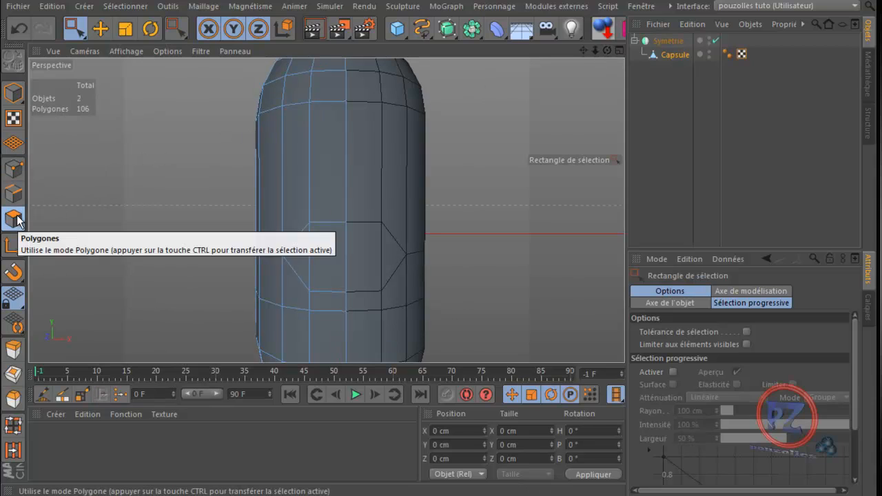
pyautogui.click(101, 30)
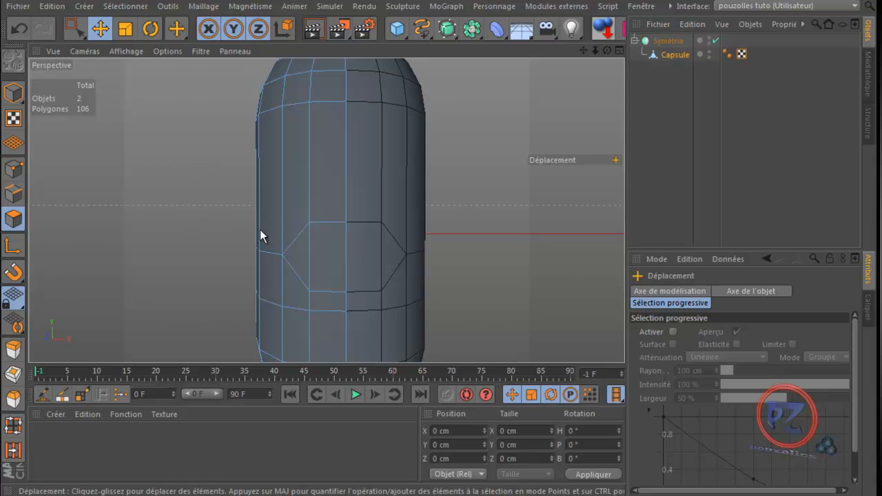
pyautogui.click(302, 260)
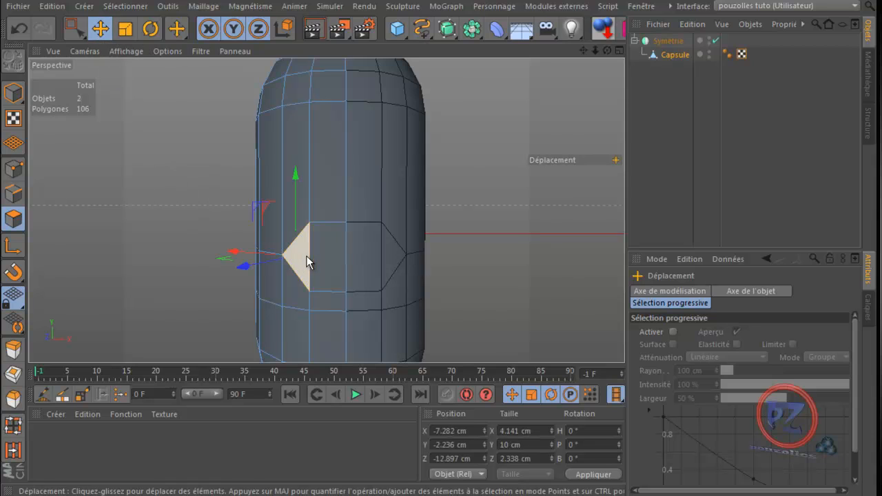
pyautogui.keyDown('shift'); pyautogui.click(325, 257); pyautogui.keyUp('shift')
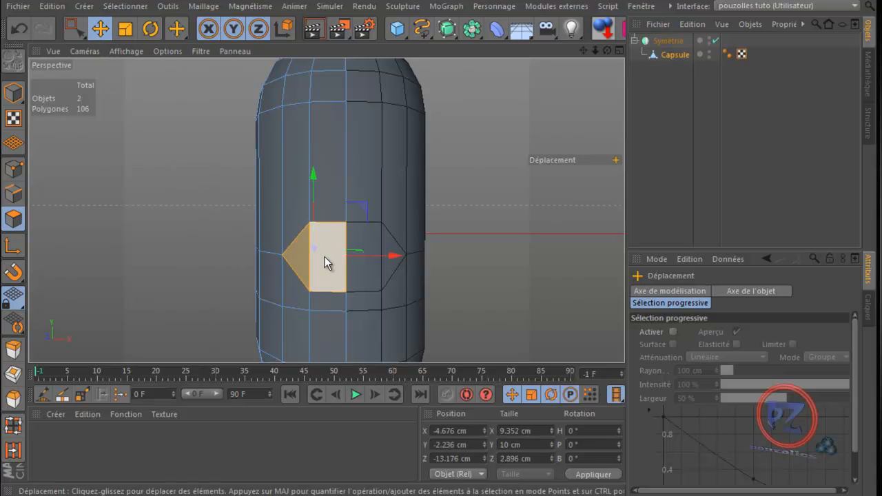
pyautogui.click(14, 376)
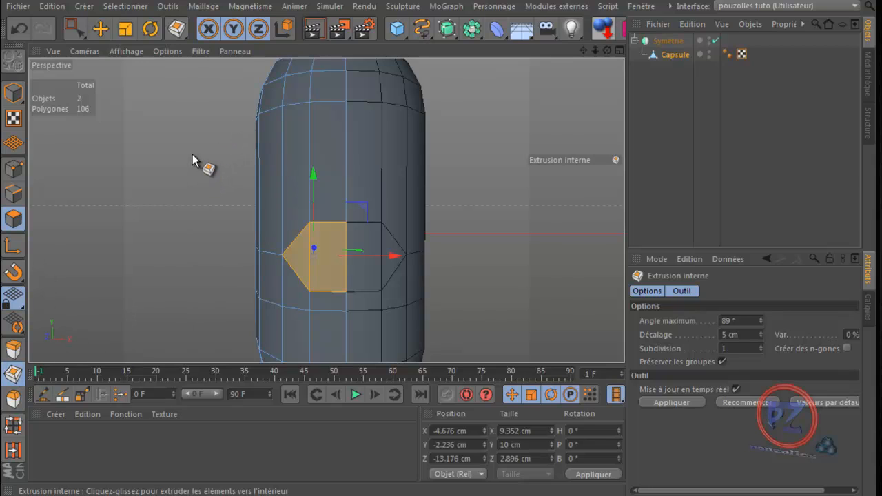
pyautogui.rightClick(183, 110)
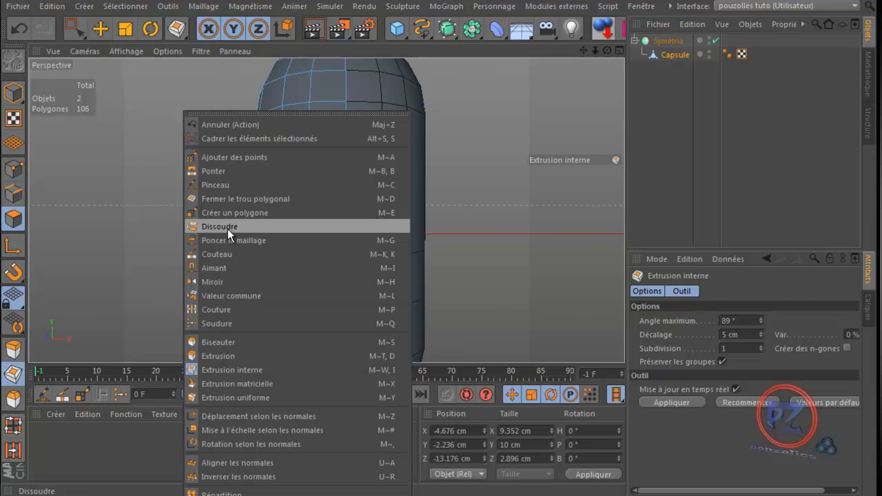
pyautogui.click(262, 370)
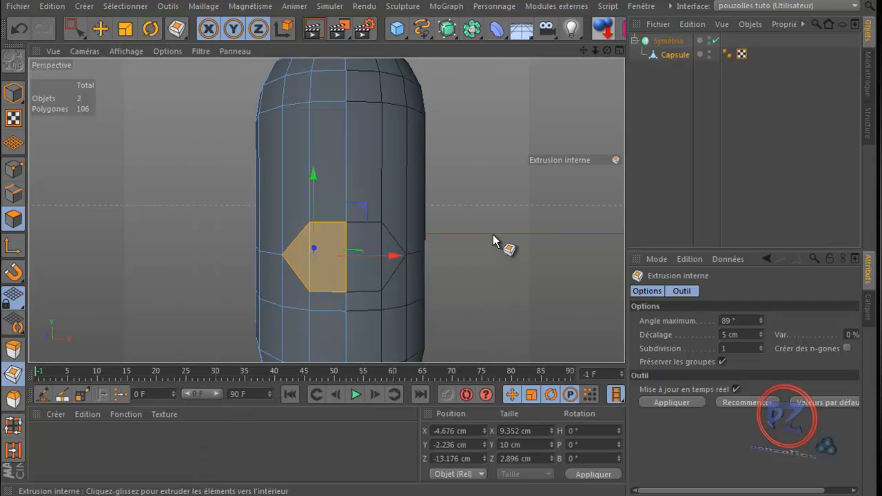
pyautogui.moveTo(501, 213); pyautogui.dragTo(439, 310)
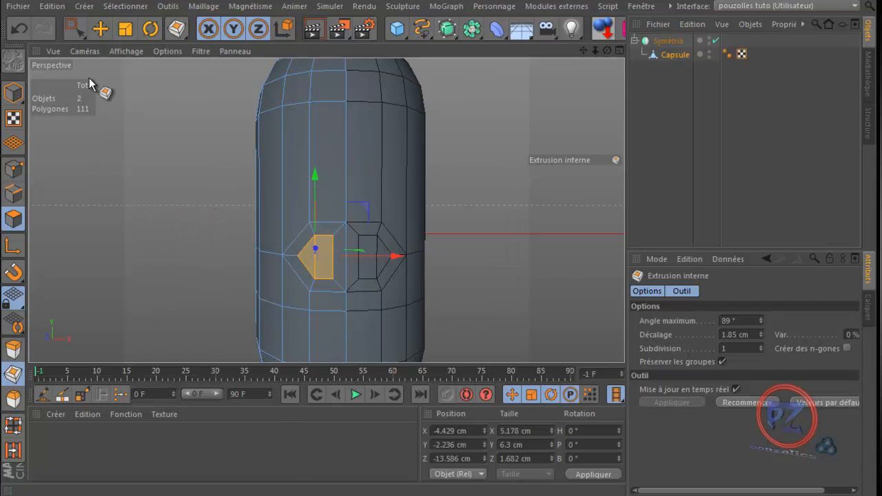
# Add the inset's strip along the symmetry line to the selection, disable the Symétrie object, and delete the three selected polygons
pyautogui.click(100, 30)
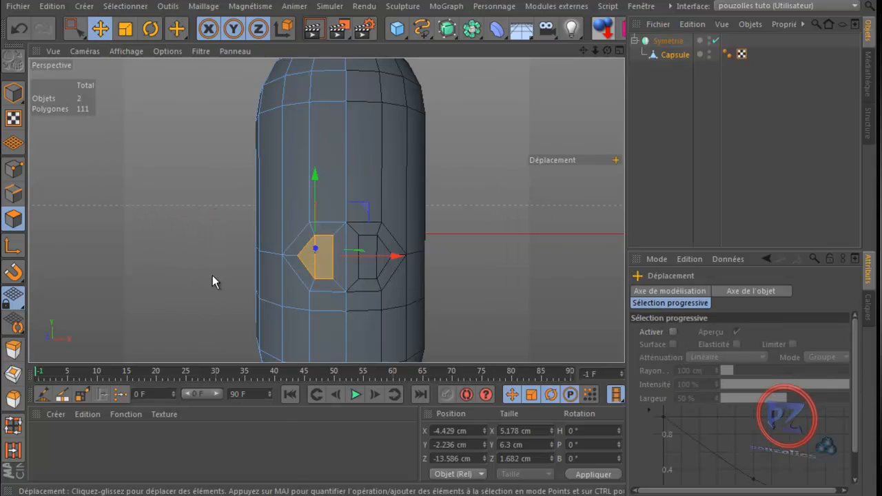
pyautogui.keyDown('shift'); pyautogui.click(341, 266); pyautogui.keyUp('shift')
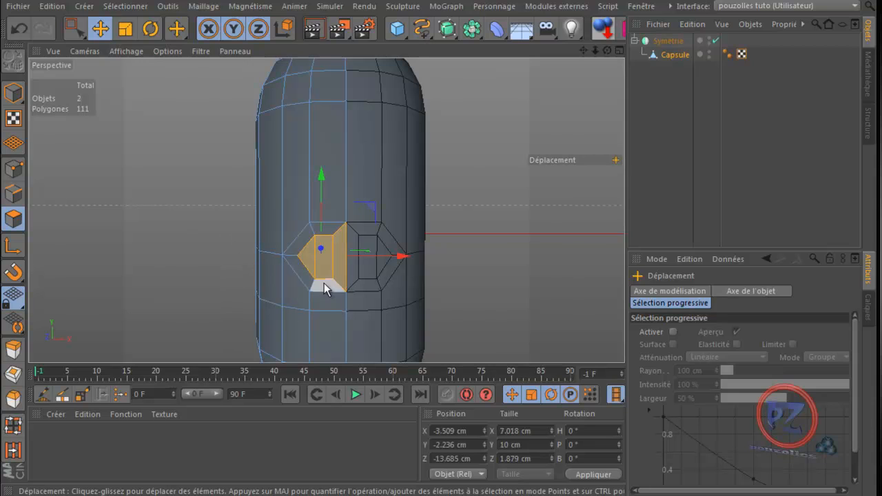
pyautogui.scroll(5, 331, 283)
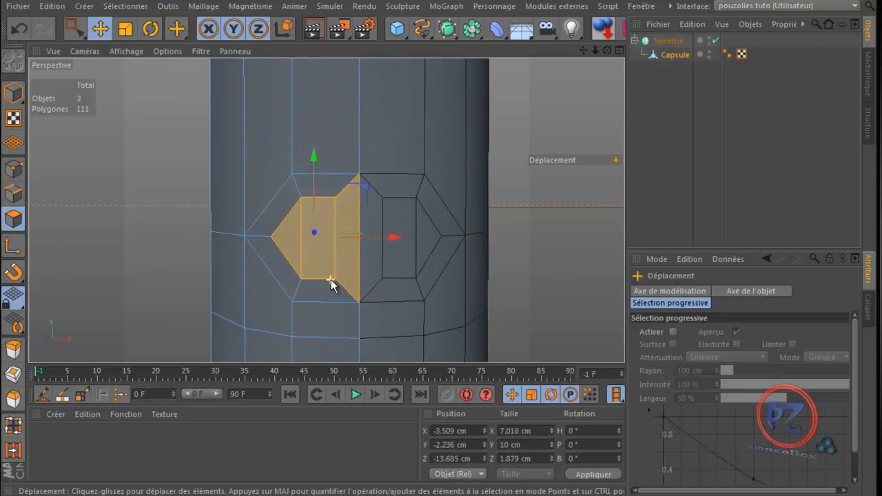
pyautogui.click(716, 41)
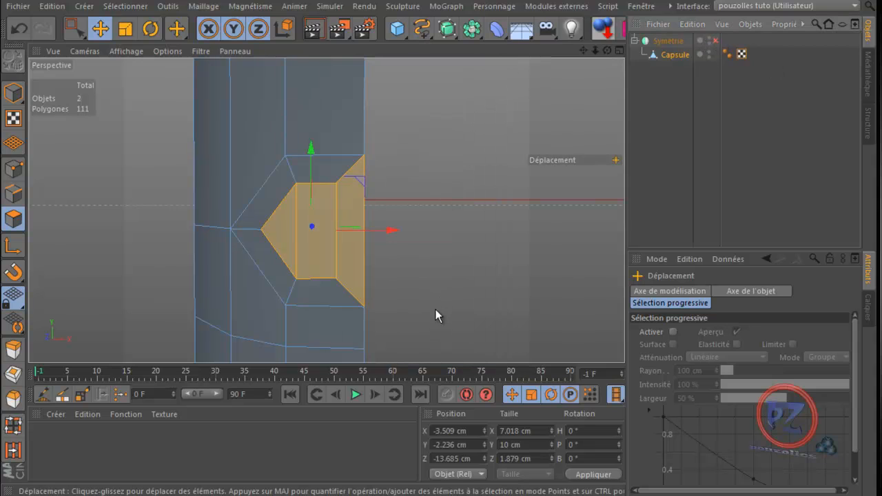
pyautogui.press('Delete')
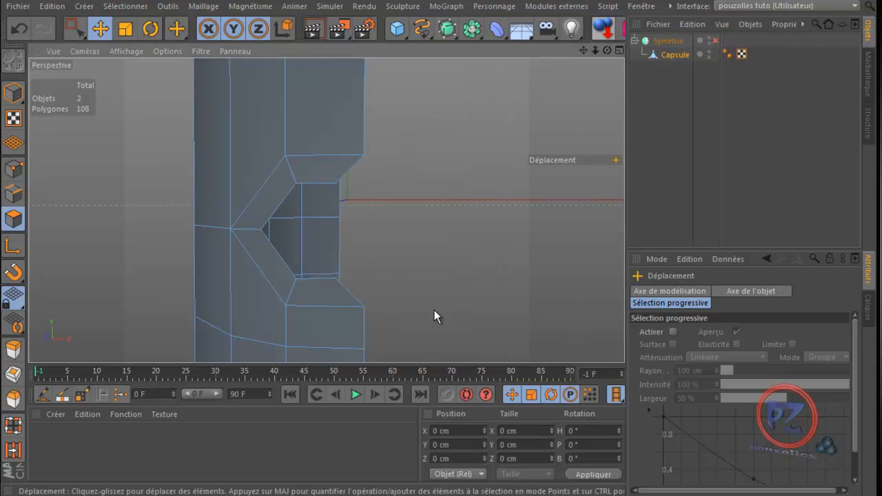
# Align the opening's upper inner point with the symmetry plane by setting its X position to 0 cm
pyautogui.moveTo(606, 51); pyautogui.dragTo(439, 310)
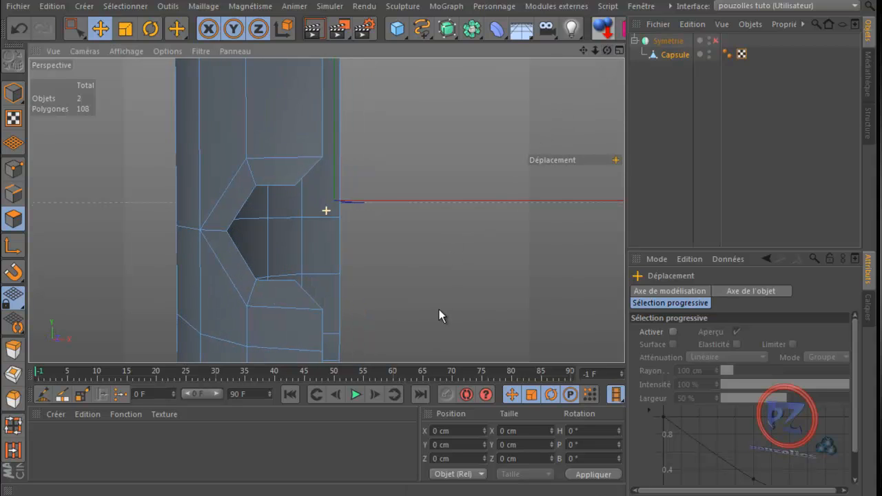
pyautogui.click(13, 168)
pyautogui.click(297, 185)
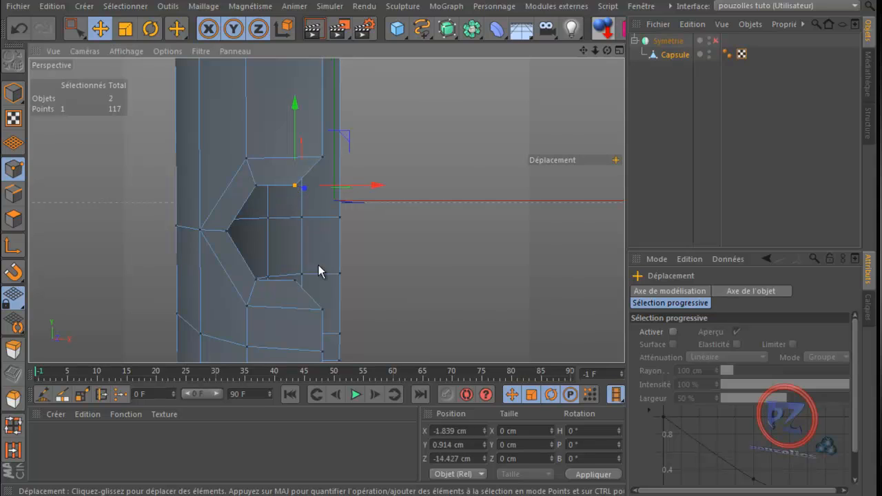
pyautogui.doubleClick(472, 431)
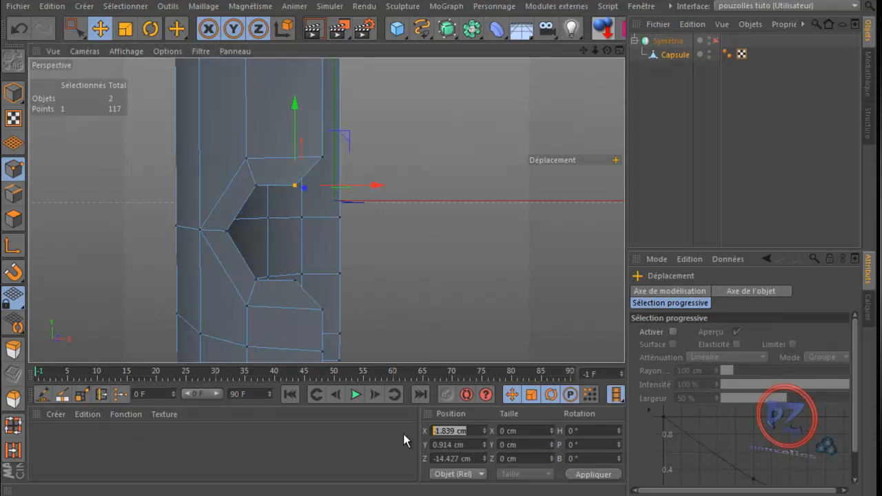
pyautogui.write('0')
pyautogui.press('Return')
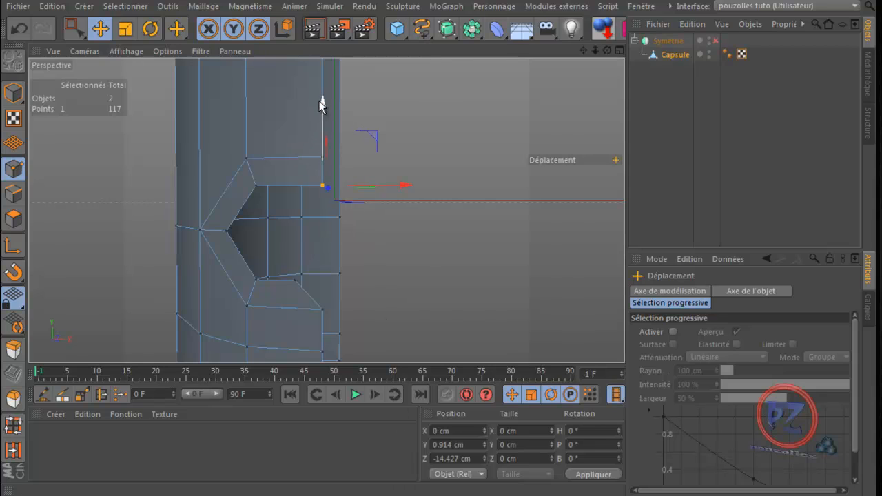
# Set the X position of the opening's lower inner point to 0 cm and deselect it
pyautogui.click(293, 280)
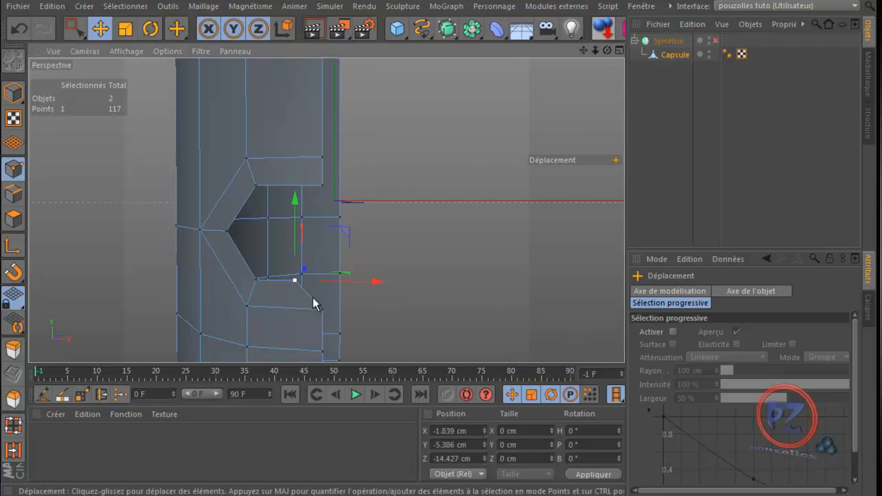
pyautogui.click(455, 431)
pyautogui.moveTo(456, 429); pyautogui.dragTo(408, 429)
pyautogui.press('Return')
pyautogui.moveTo(474, 428); pyautogui.dragTo(395, 430)
pyautogui.write('0')
pyautogui.press('Return')
pyautogui.click(486, 239)
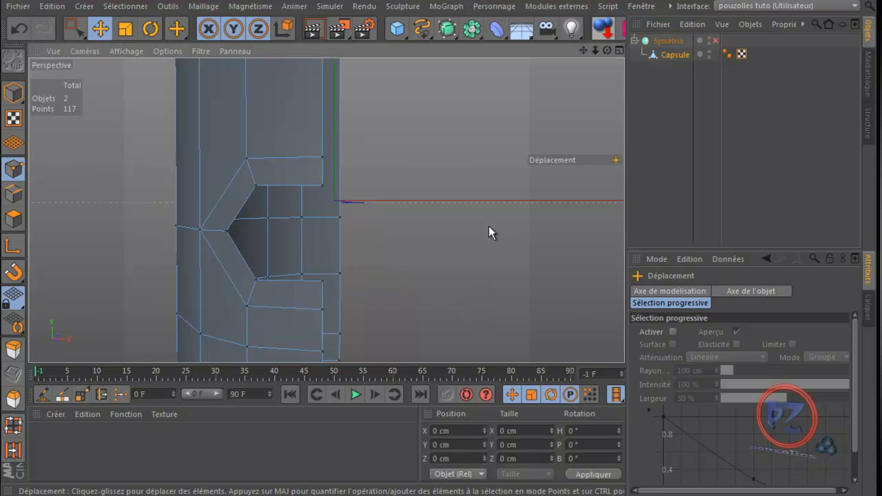
# Copy the Z position -14.624 cm from the rim's upper outer centre point and apply it to the upper inner centre point
pyautogui.moveTo(606, 51); pyautogui.dragTo(437, 307)
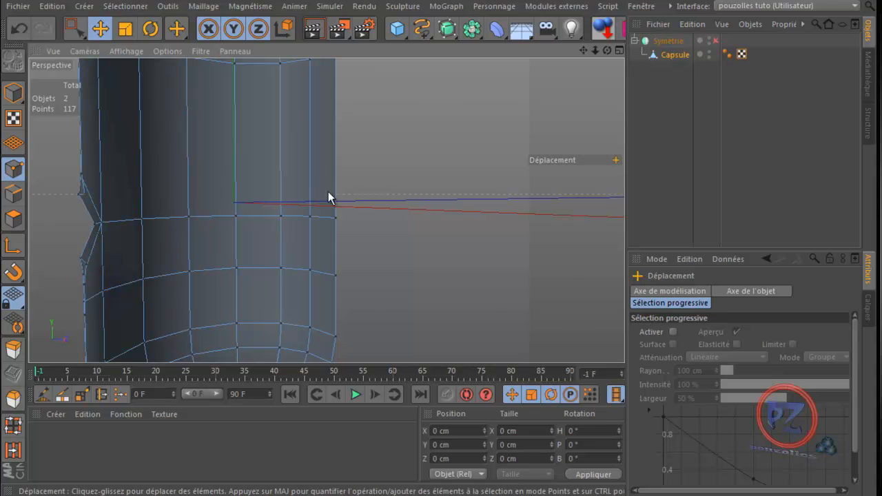
pyautogui.moveTo(608, 50); pyautogui.dragTo(439, 308)
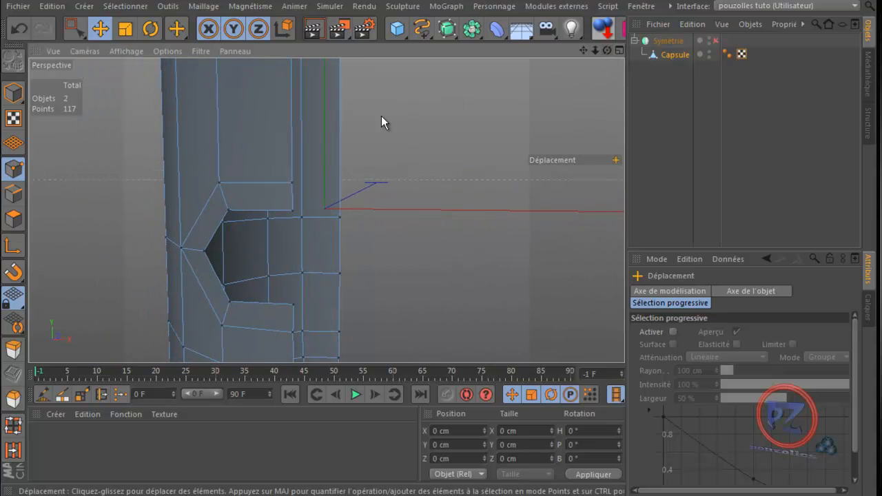
pyautogui.click(292, 183)
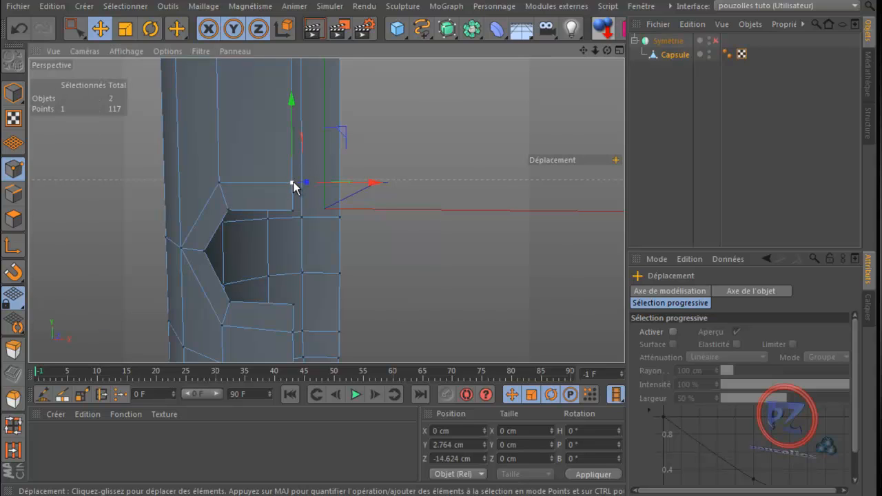
pyautogui.moveTo(476, 459); pyautogui.dragTo(414, 459)
pyautogui.rightClick(450, 459)
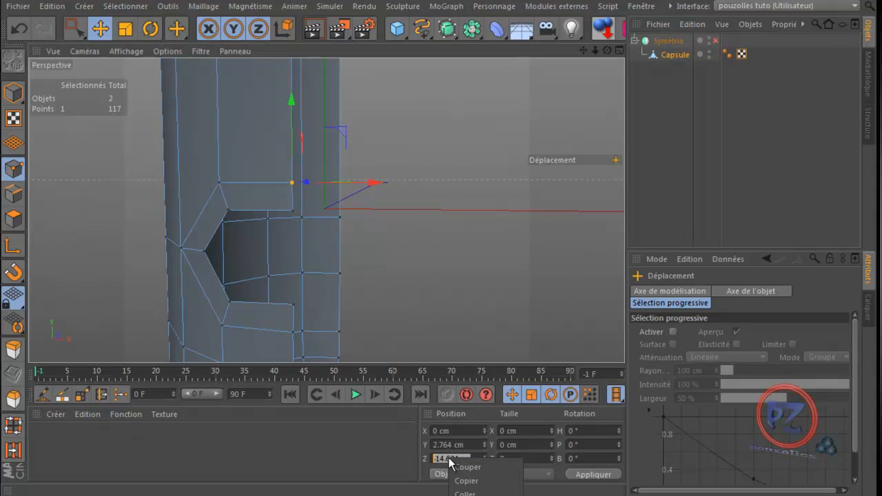
pyautogui.click(466, 481)
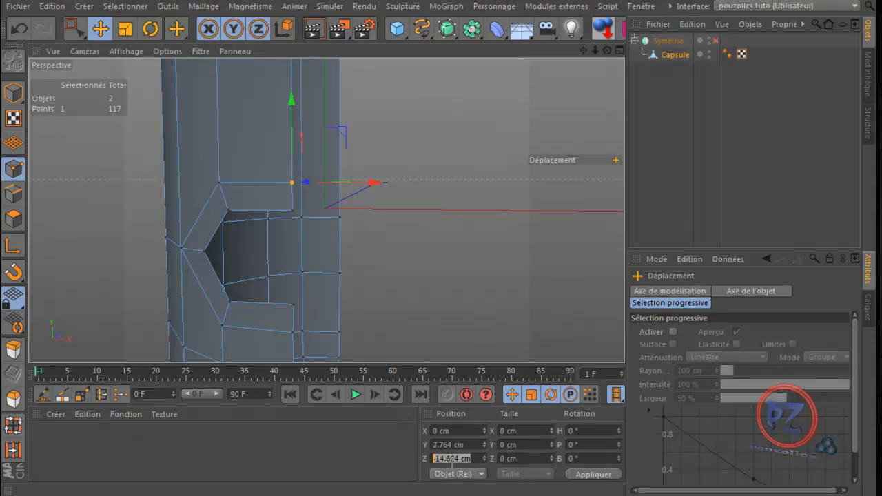
pyautogui.click(293, 211)
pyautogui.moveTo(481, 459); pyautogui.dragTo(425, 460)
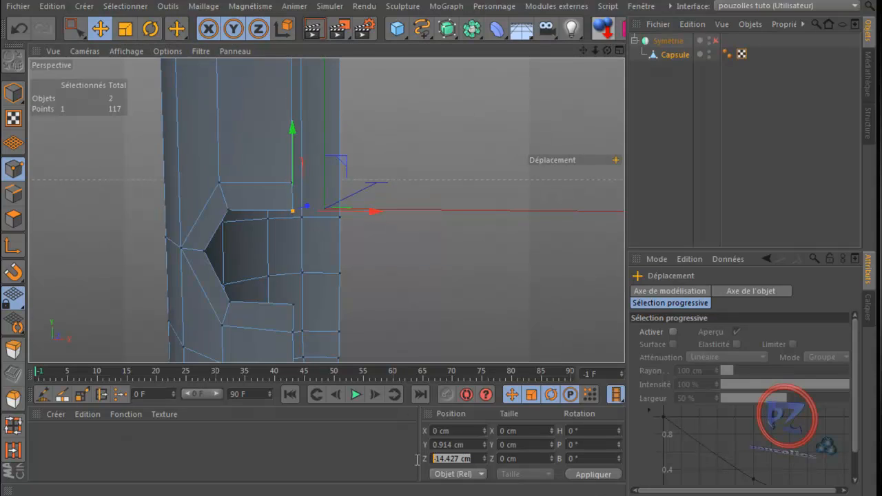
pyautogui.rightClick(446, 460)
pyautogui.click(478, 490)
pyautogui.click(594, 475)
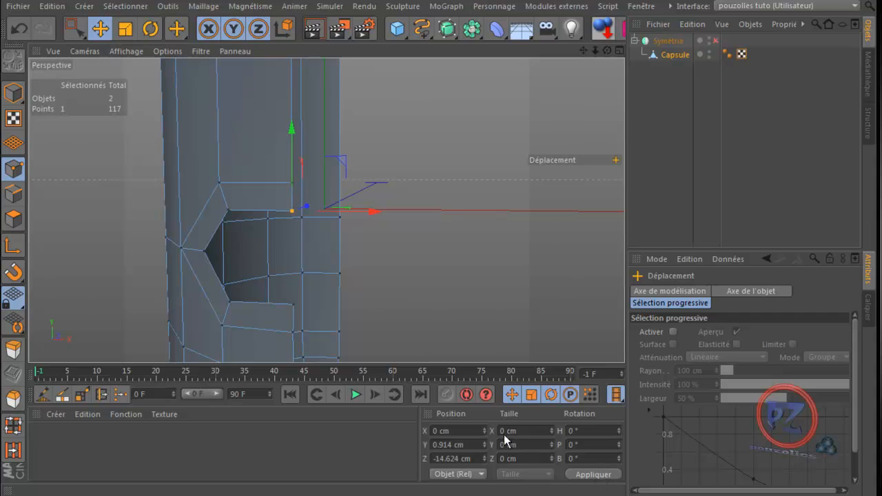
# Apply the copied Z position of -14.624 cm to the opening's lower inner centre point
pyautogui.click(293, 304)
pyautogui.moveTo(470, 459); pyautogui.dragTo(434, 459)
pyautogui.rightClick(447, 460)
pyautogui.click(463, 494)
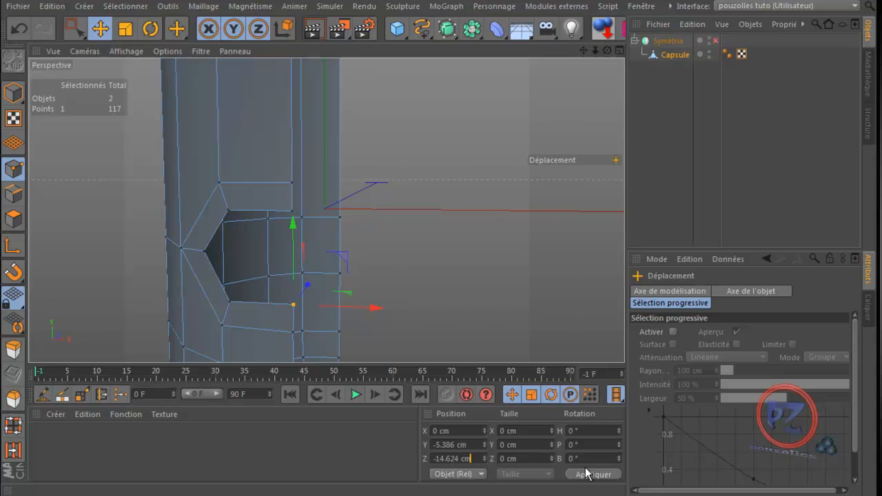
pyautogui.click(591, 475)
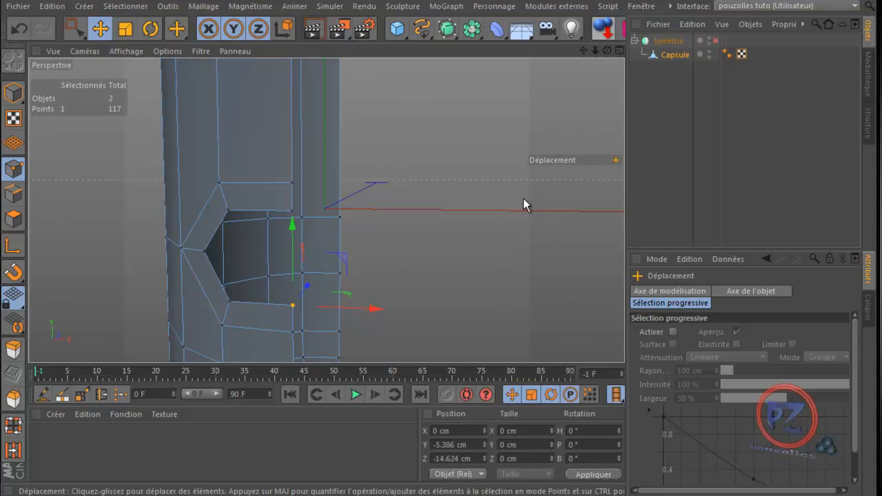
# Raise the two points of the rim's upper outer edge to about Y 3.79 cm, undoing a first misplaced move
pyautogui.moveTo(607, 50); pyautogui.dragTo(438, 310)
pyautogui.scroll(-3, 491, 162)
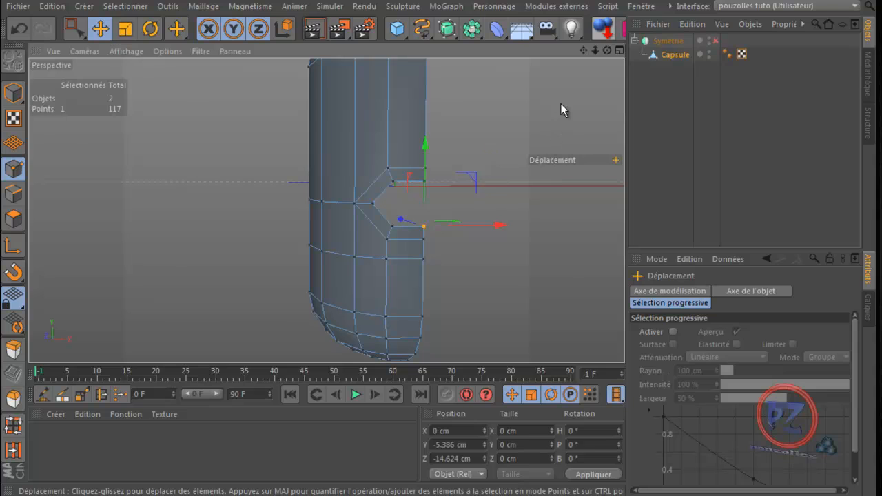
pyautogui.moveTo(583, 51); pyautogui.dragTo(506, 147)
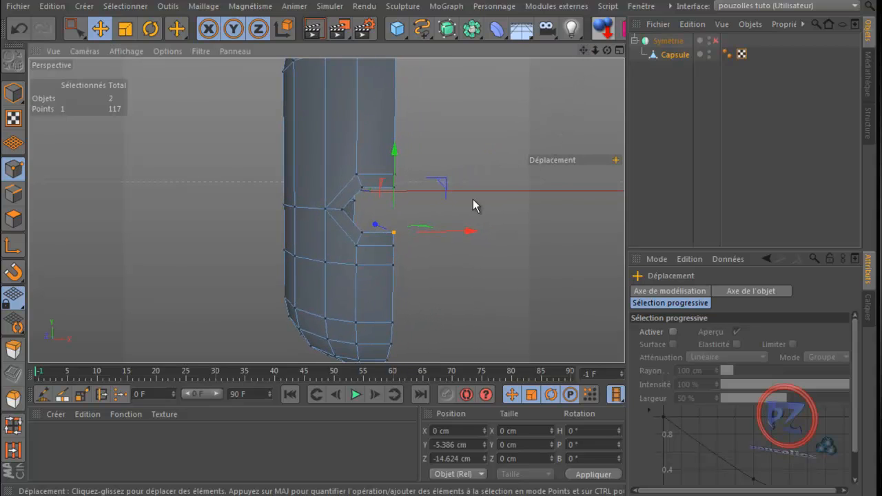
pyautogui.click(355, 175)
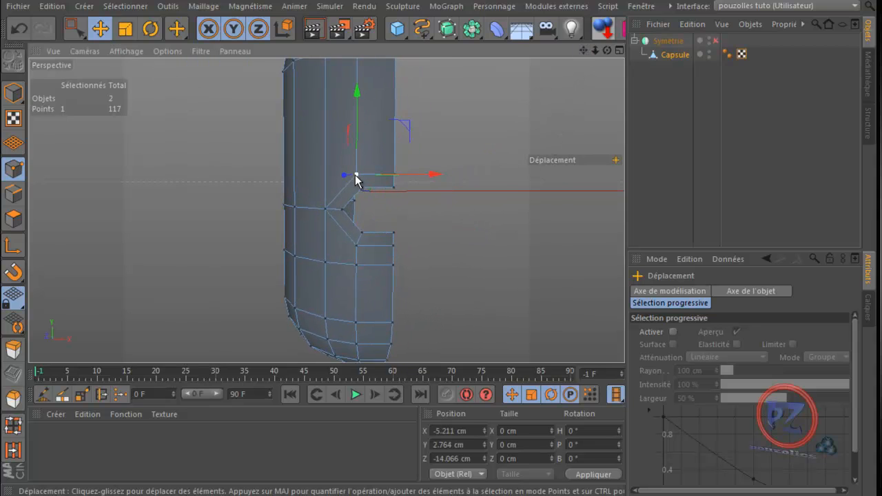
pyautogui.keyDown('shift'); pyautogui.click(395, 175); pyautogui.keyUp('shift')
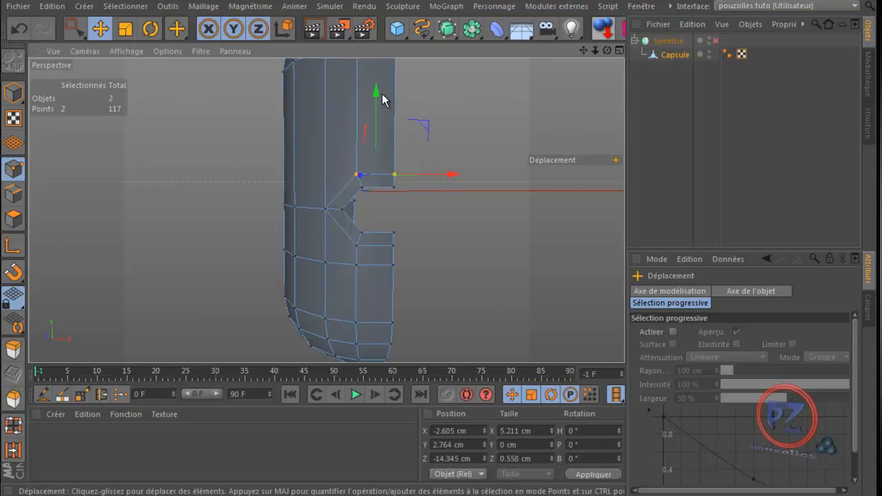
pyautogui.moveTo(374, 92); pyautogui.dragTo(376, 90)
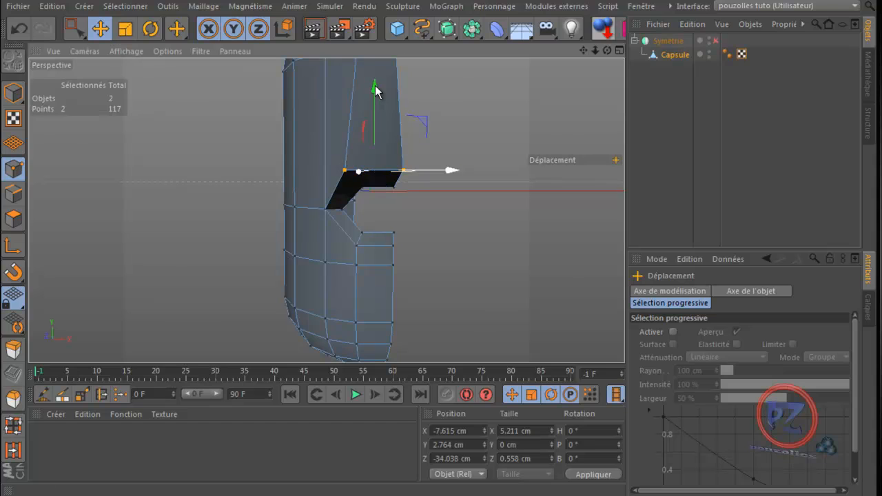
pyautogui.click(19, 29)
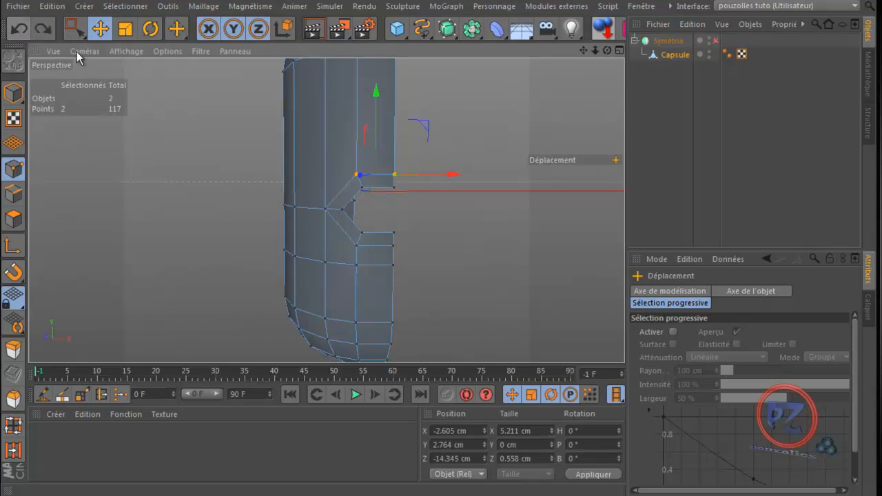
pyautogui.moveTo(376, 104); pyautogui.dragTo(378, 97)
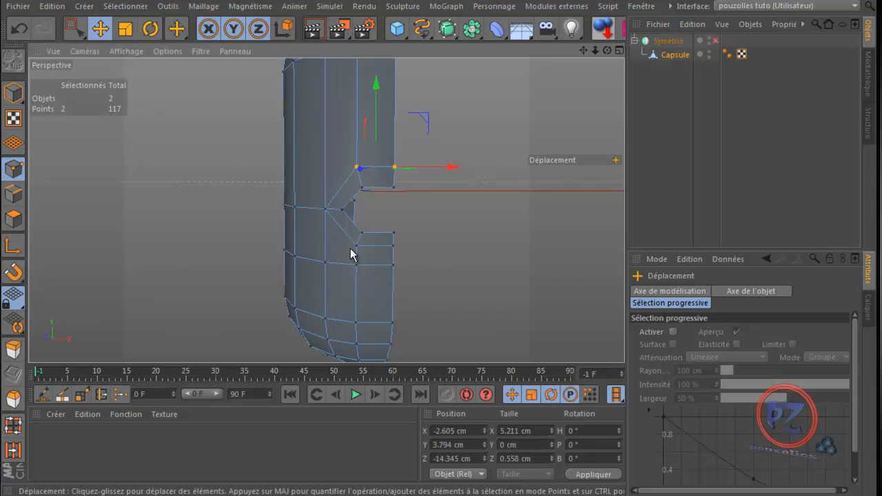
# Lower the two points of the rim's lower outer edge to about Y -8.22 cm
pyautogui.click(357, 247)
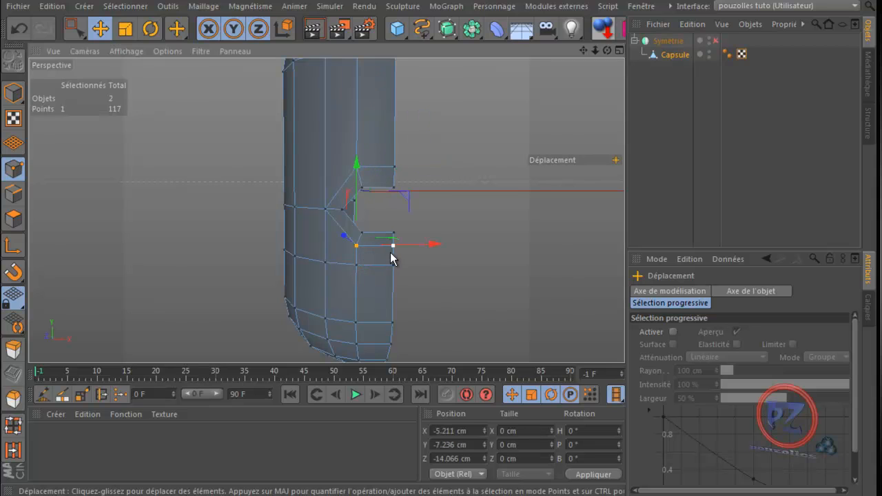
pyautogui.keyDown('shift'); pyautogui.click(393, 246); pyautogui.keyUp('shift')
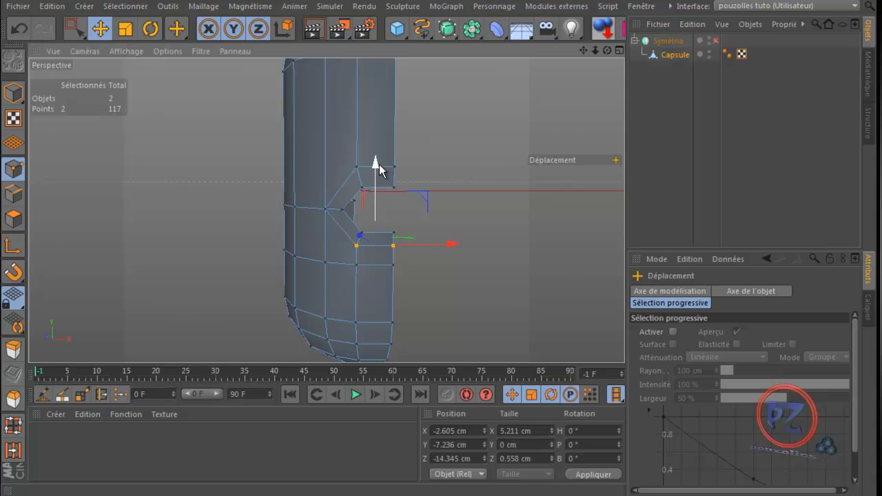
pyautogui.moveTo(375, 169); pyautogui.dragTo(378, 177)
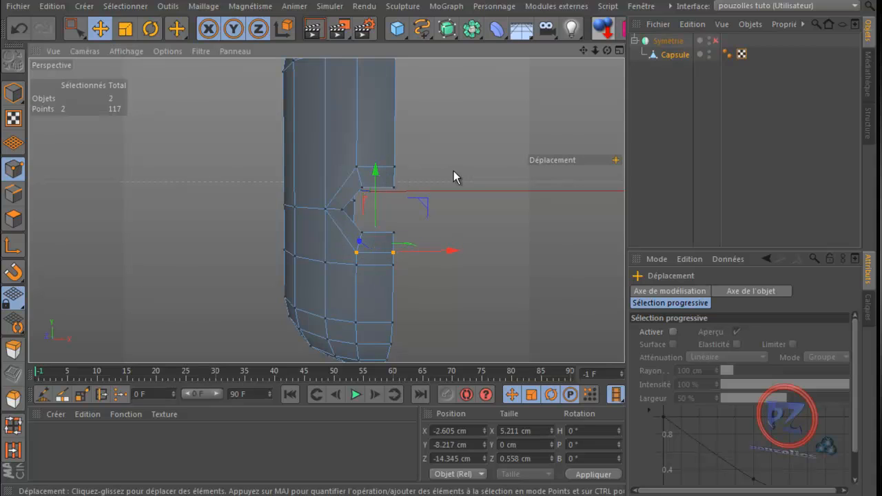
# Move the rim's inner point at the opening's side tip outward along Z to about -13.11 cm
pyautogui.click(340, 210)
pyautogui.moveTo(418, 208); pyautogui.dragTo(423, 210)
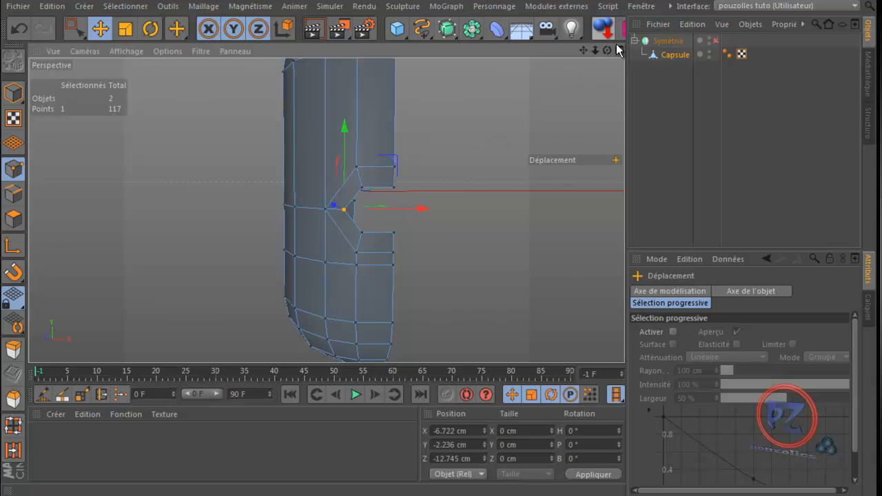
pyautogui.moveTo(608, 51); pyautogui.dragTo(440, 309)
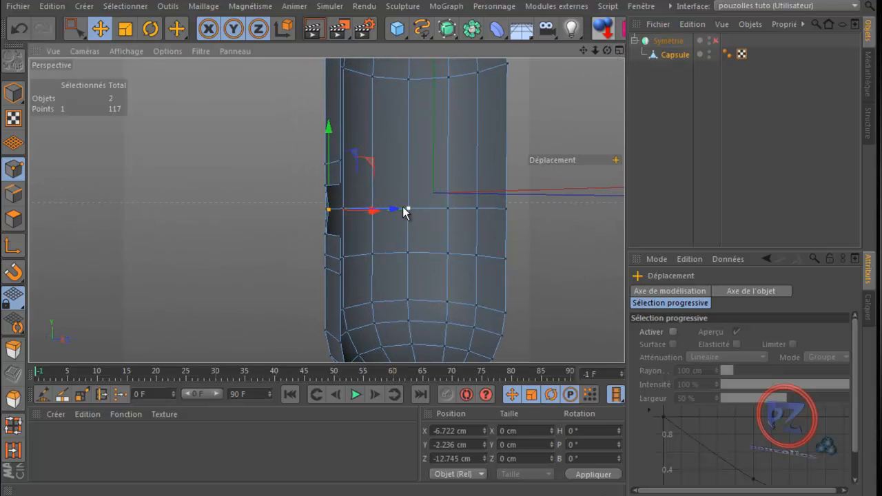
pyautogui.moveTo(395, 209); pyautogui.dragTo(394, 210)
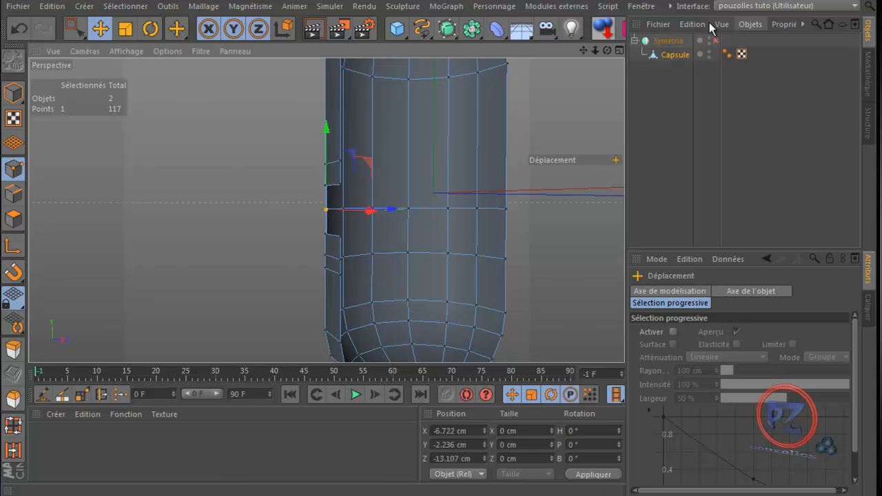
pyautogui.moveTo(607, 50); pyautogui.dragTo(439, 309)
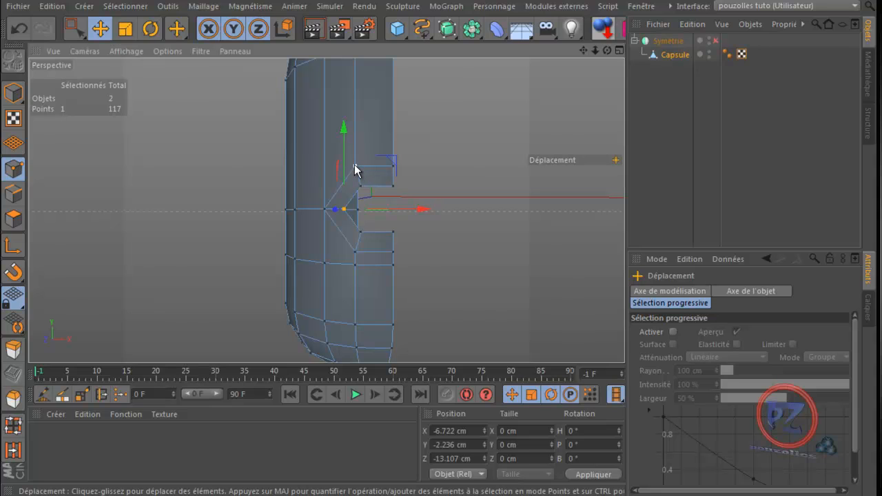
# Copy the X position -5.211 cm from the rim's upper outer corner point and apply it to the upper inner corner point
pyautogui.moveTo(343, 209); pyautogui.dragTo(355, 171)
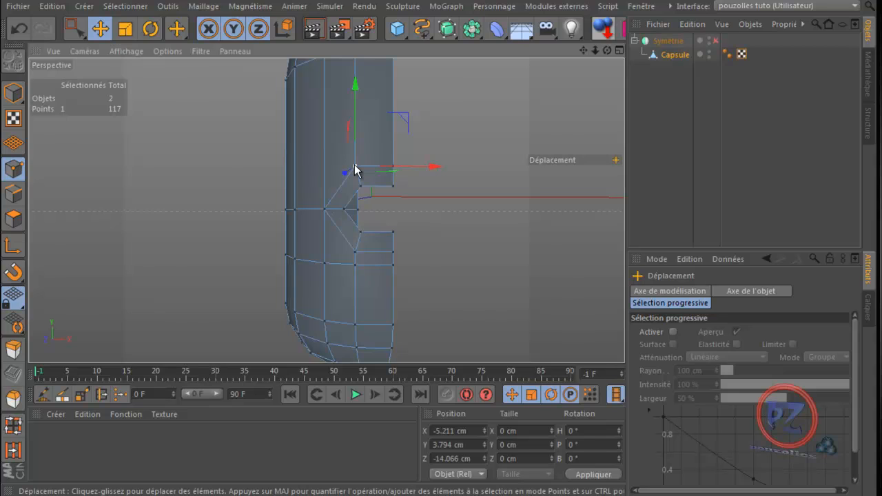
pyautogui.click(472, 432)
pyautogui.hotkey('ctrl', 'c')
pyautogui.rightClick(449, 430)
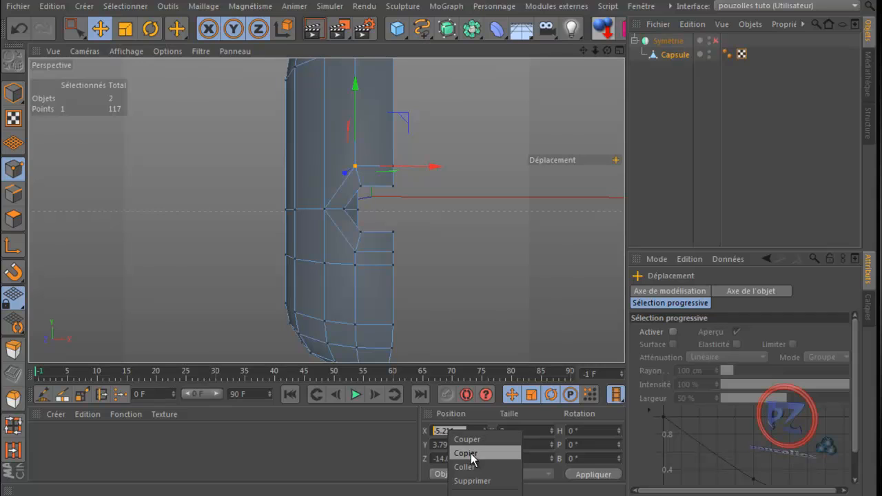
pyautogui.click(469, 451)
pyautogui.click(362, 187)
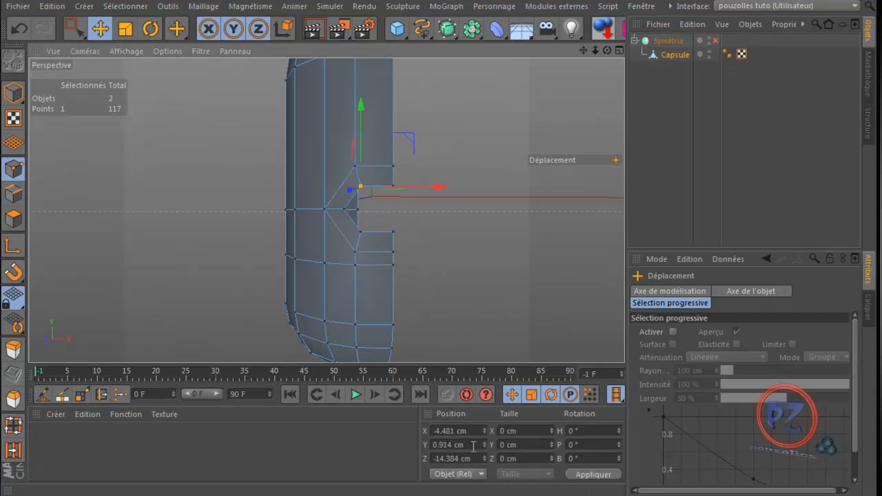
pyautogui.moveTo(475, 432); pyautogui.dragTo(443, 432)
pyautogui.rightClick(452, 433)
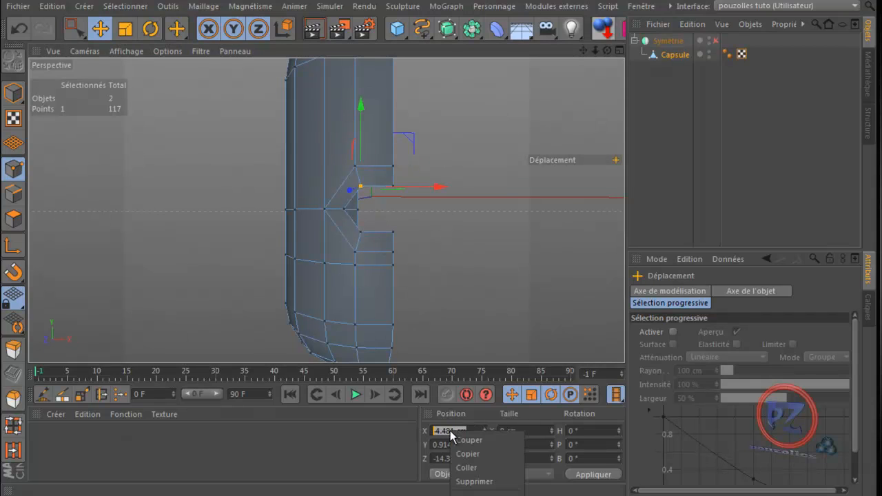
pyautogui.click(462, 467)
pyautogui.click(592, 474)
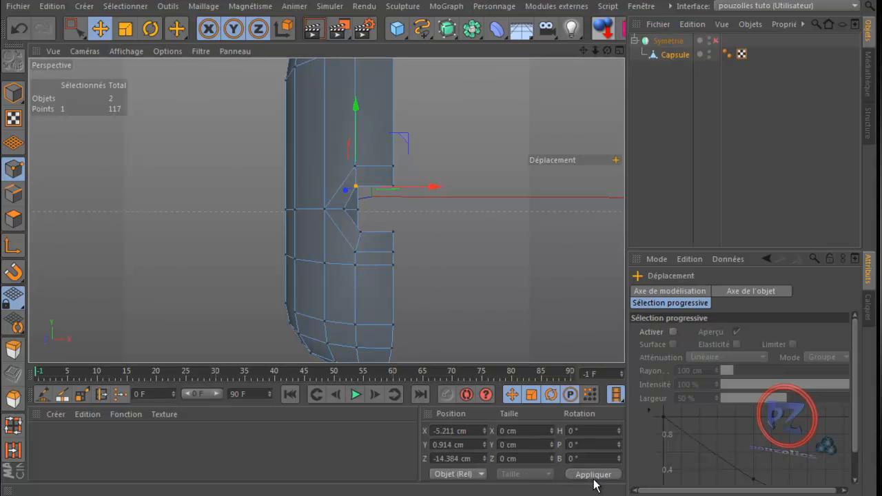
# Apply the copied X position of -5.211 cm to the opening's lower inner corner point
pyautogui.click(360, 233)
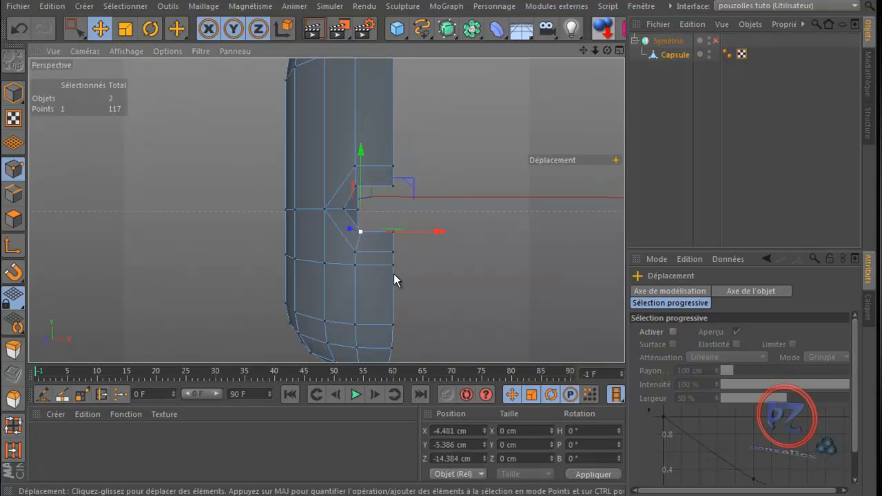
pyautogui.moveTo(476, 432); pyautogui.dragTo(422, 431)
pyautogui.rightClick(454, 430)
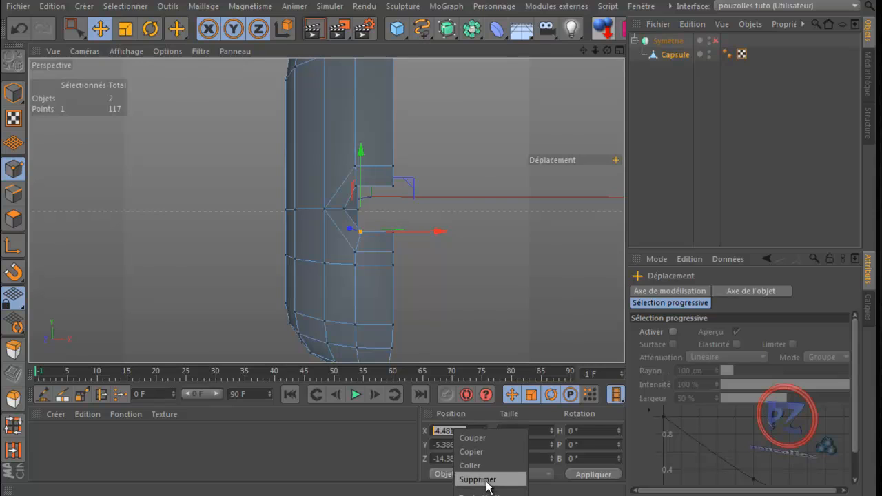
pyautogui.click(485, 466)
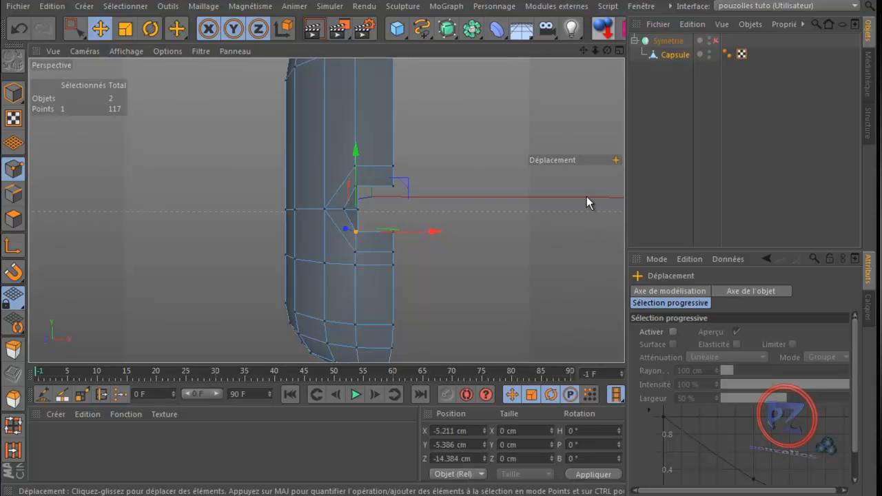
# Copy the Z position -14.066 cm from the rim's lower outer corner point and select the lower inner corner point
pyautogui.moveTo(608, 49)
pyautogui.mouseDown()
pyautogui.moveTo(435, 310)
pyautogui.moveTo(601, 53)
pyautogui.mouseUp()
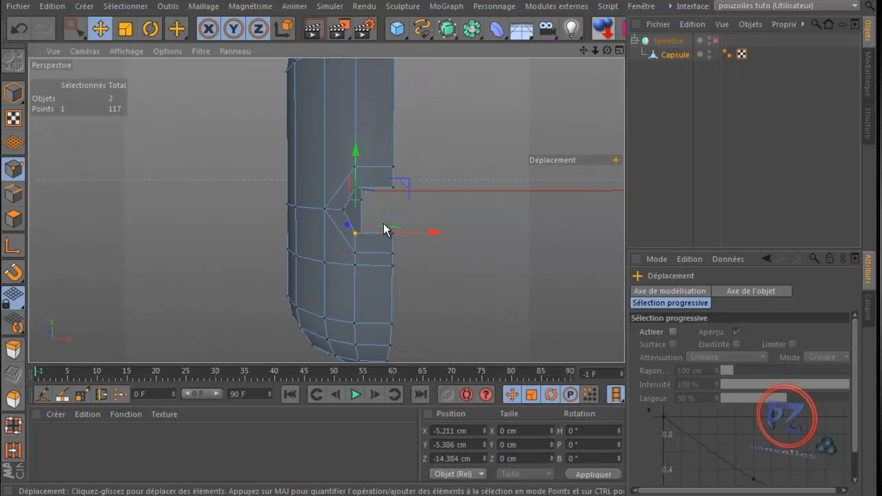
pyautogui.moveTo(353, 252); pyautogui.dragTo(354, 271)
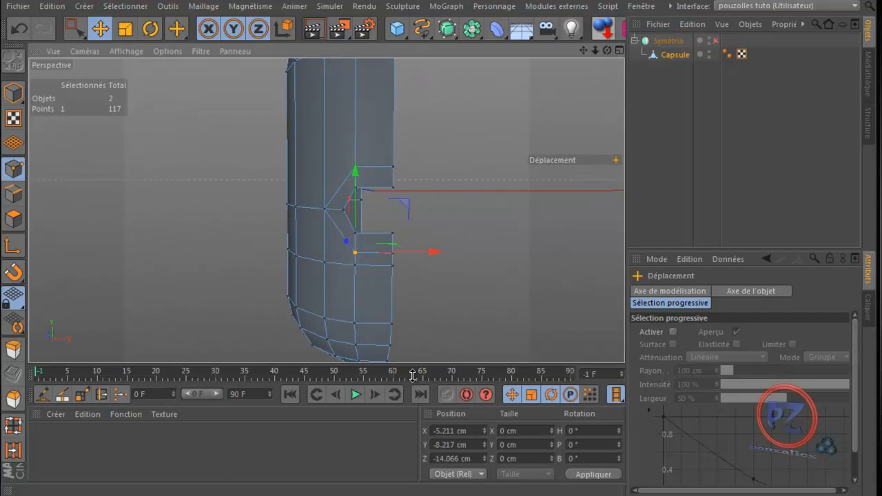
pyautogui.moveTo(478, 459); pyautogui.dragTo(418, 459)
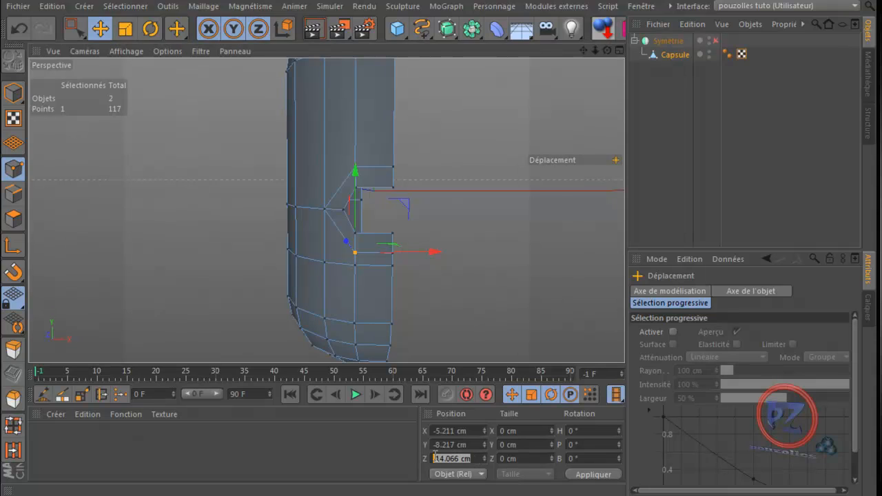
pyautogui.rightClick(441, 458)
pyautogui.click(457, 477)
pyautogui.hotkey('ctrl', 'z')
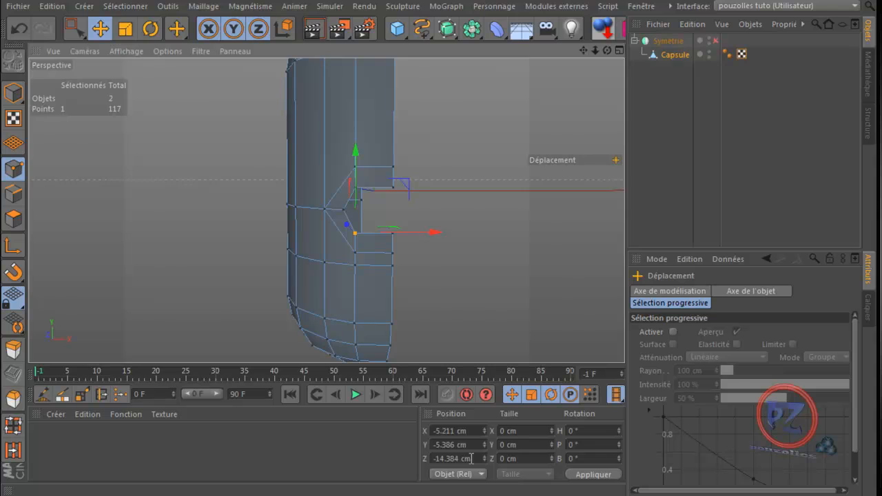
pyautogui.moveTo(461, 459); pyautogui.dragTo(427, 452)
pyautogui.rightClick(442, 452)
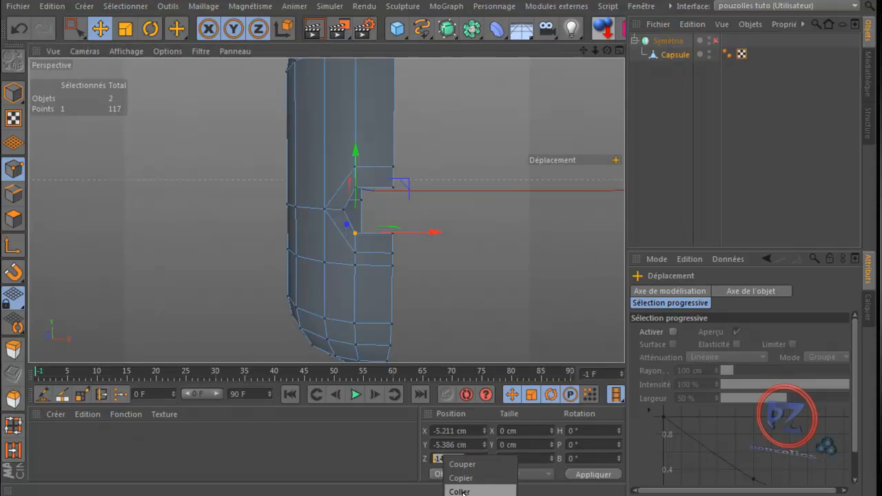
pyautogui.click(461, 490)
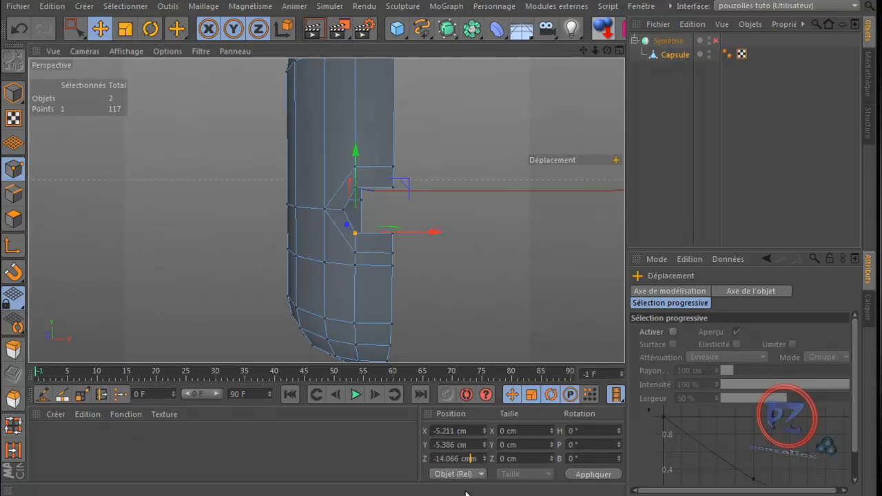
pyautogui.press('Return')
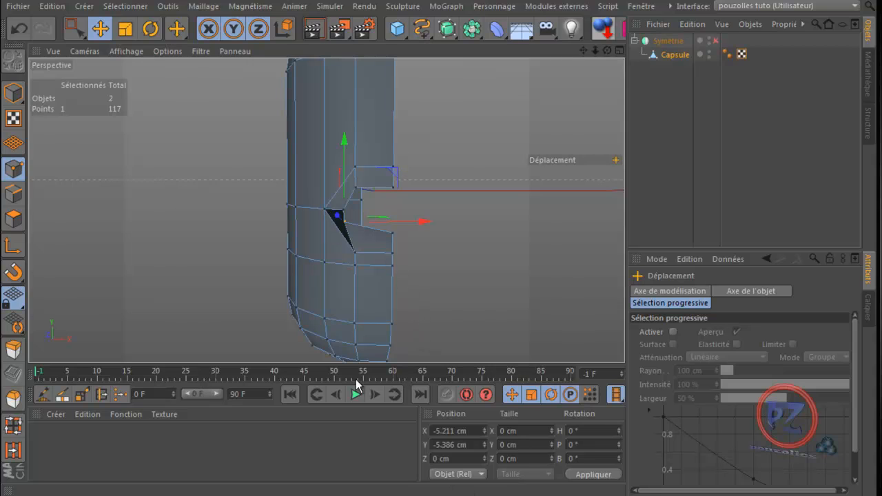
pyautogui.click(18, 29)
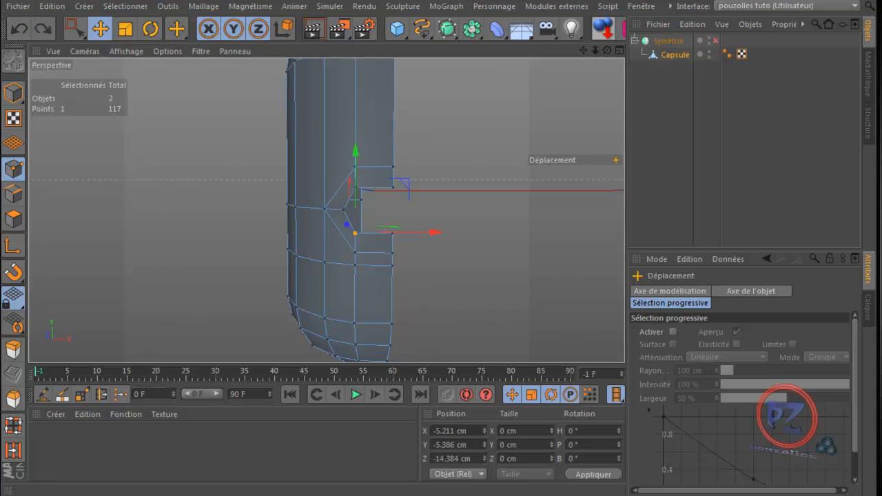
# Apply the copied Z position of -14.066 cm to the opening's lower inner corner point
pyautogui.doubleClick(475, 458)
pyautogui.rightClick(436, 459)
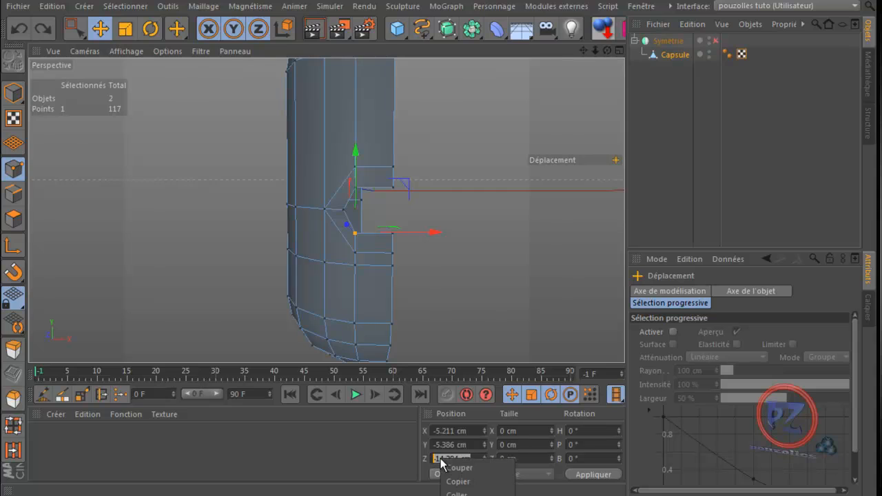
pyautogui.click(454, 488)
pyautogui.press('Return')
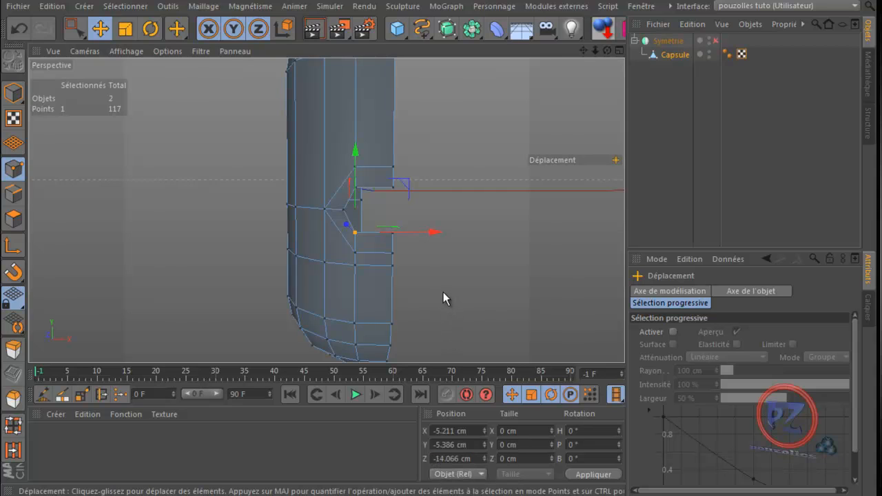
# Apply the copied Z position of -14.066 cm to the opening's upper inner corner point
pyautogui.click(360, 182)
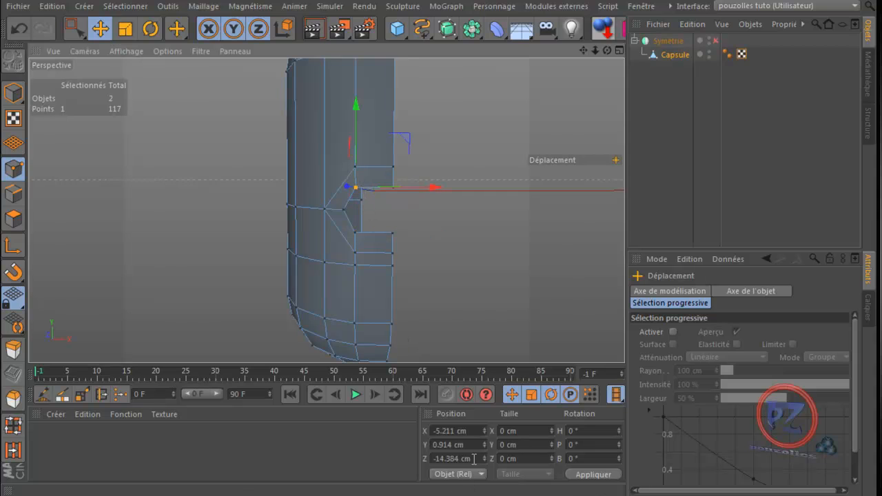
pyautogui.rightClick(433, 456)
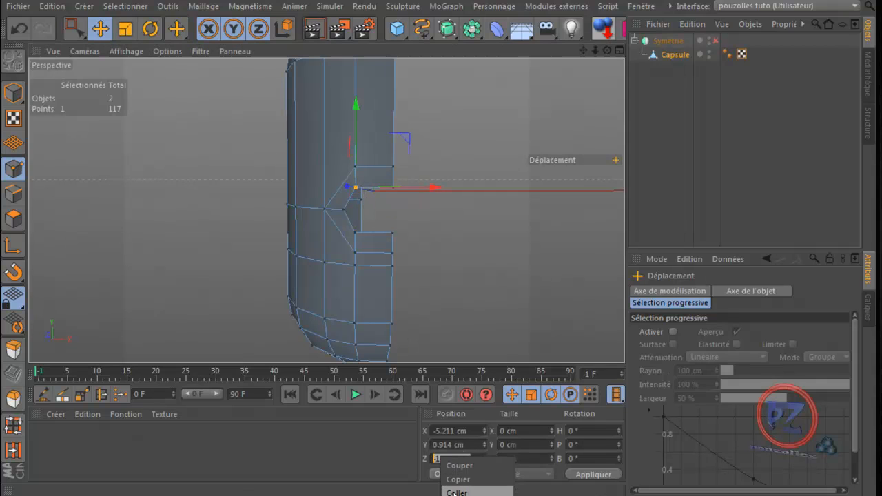
pyautogui.click(458, 487)
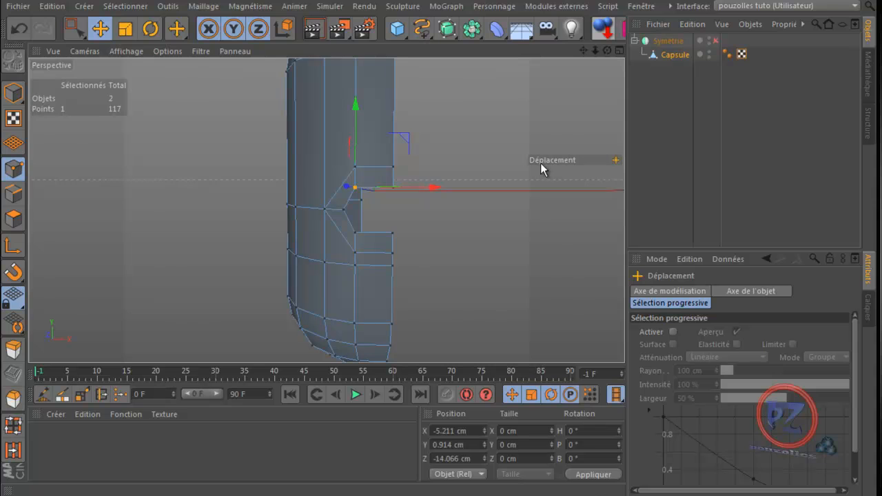
# Switch to polygon mode and select the two adjacent middle polygons on the capsule's side, just below the opening's tip level
pyautogui.moveTo(606, 50); pyautogui.dragTo(536, 114)
pyautogui.moveTo(582, 51); pyautogui.dragTo(438, 310)
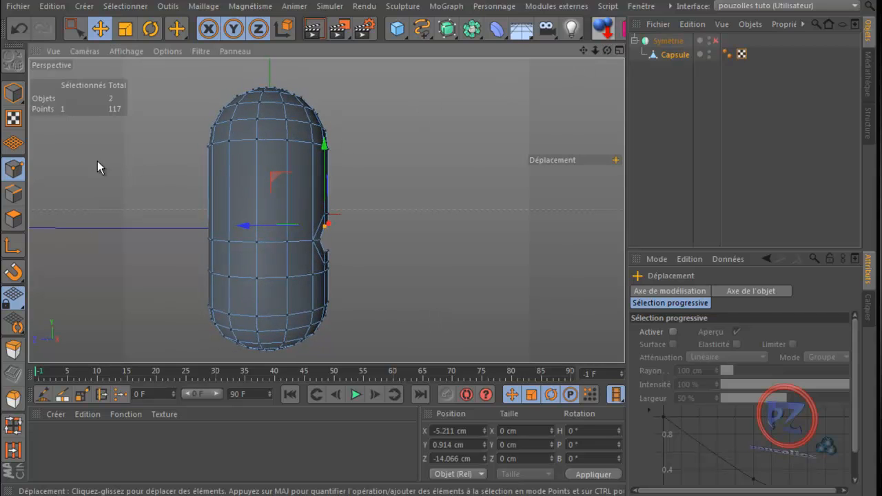
pyautogui.click(14, 221)
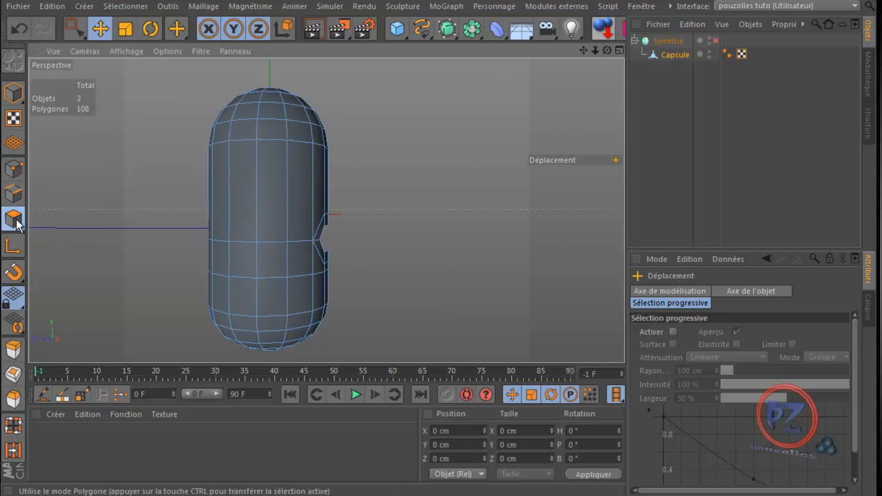
pyautogui.click(244, 258)
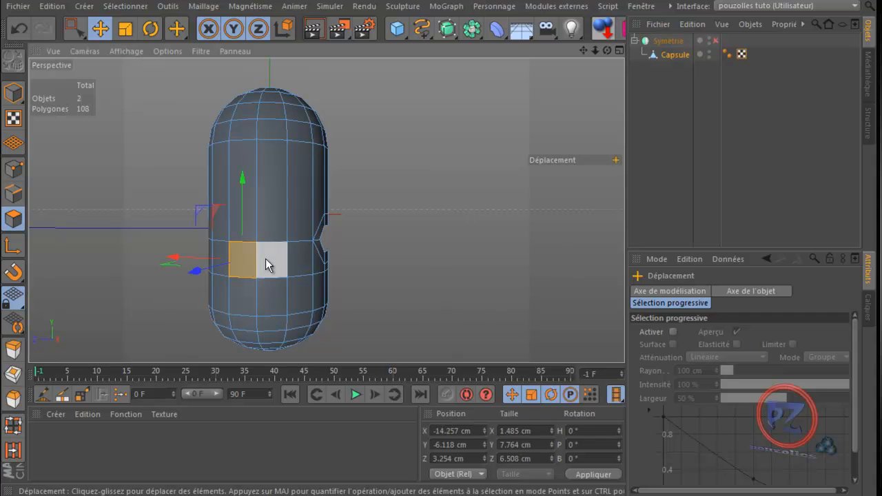
pyautogui.keyDown('shift'); pyautogui.click(265, 259); pyautogui.keyUp('shift')
pyautogui.moveTo(438, 310)
pyautogui.keyDown('alt'); pyautogui.mouseDown()
pyautogui.moveTo(452, 309)
pyautogui.moveTo(443, 309)
pyautogui.mouseUp(); pyautogui.keyUp('alt')
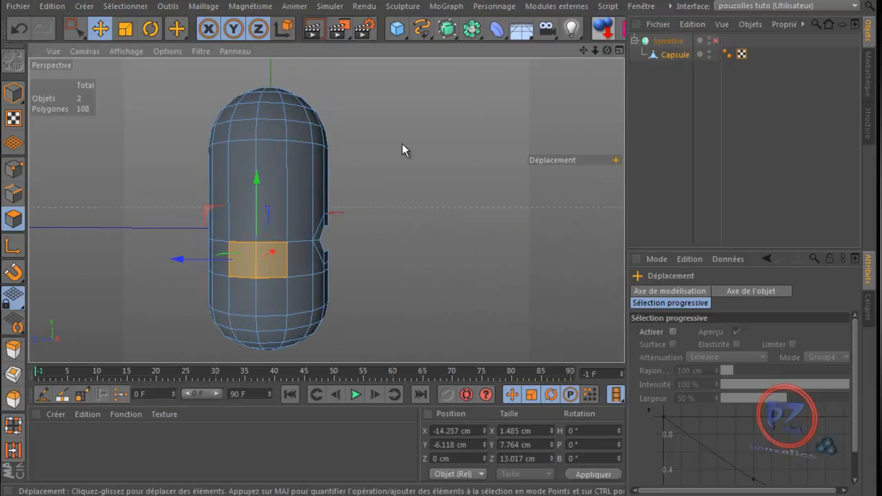
pyautogui.click(13, 375)
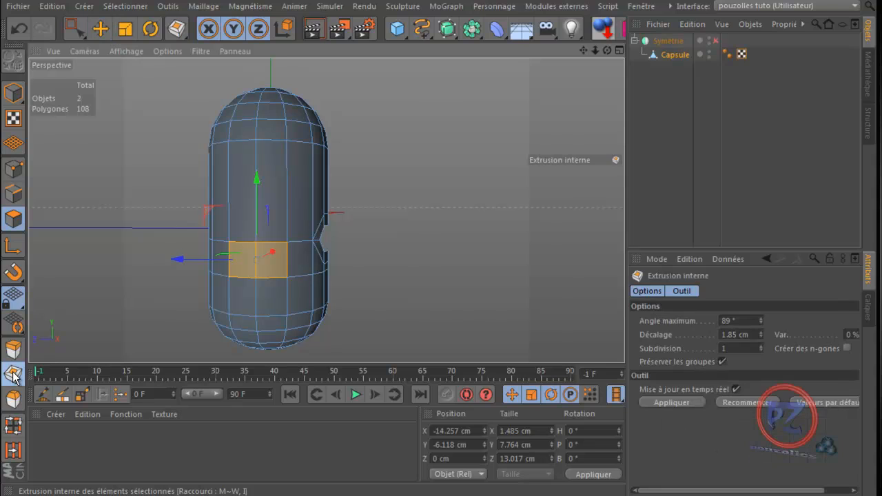
pyautogui.rightClick(400, 137)
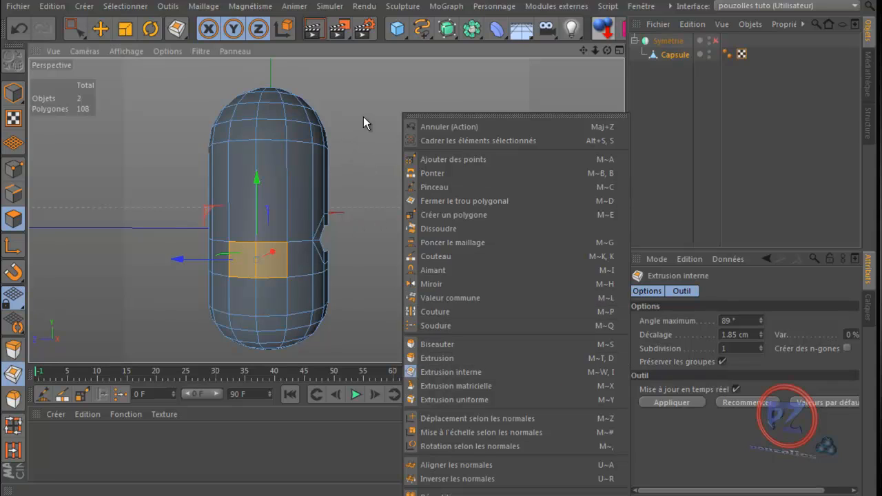
pyautogui.click(163, 6)
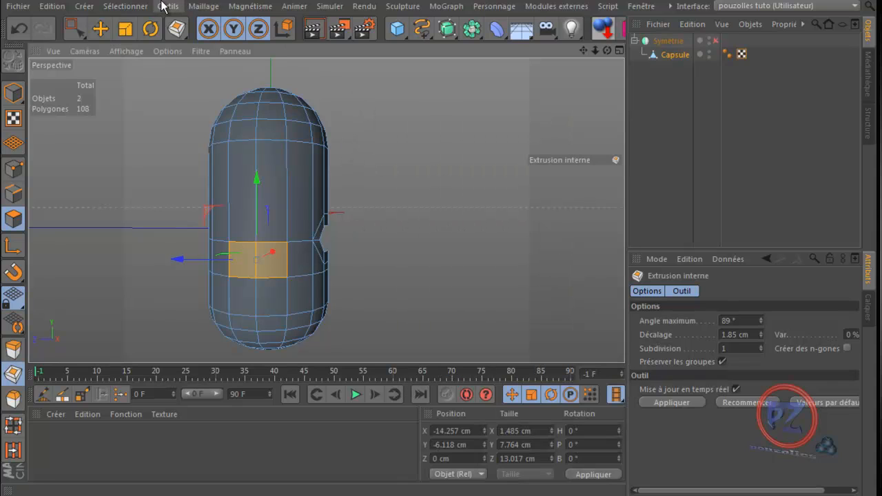
pyautogui.click(163, 6)
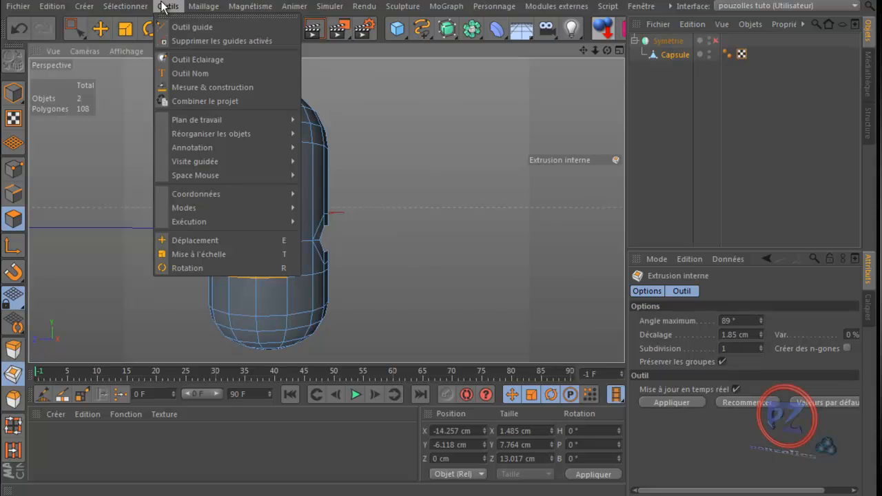
pyautogui.moveTo(123, 8)
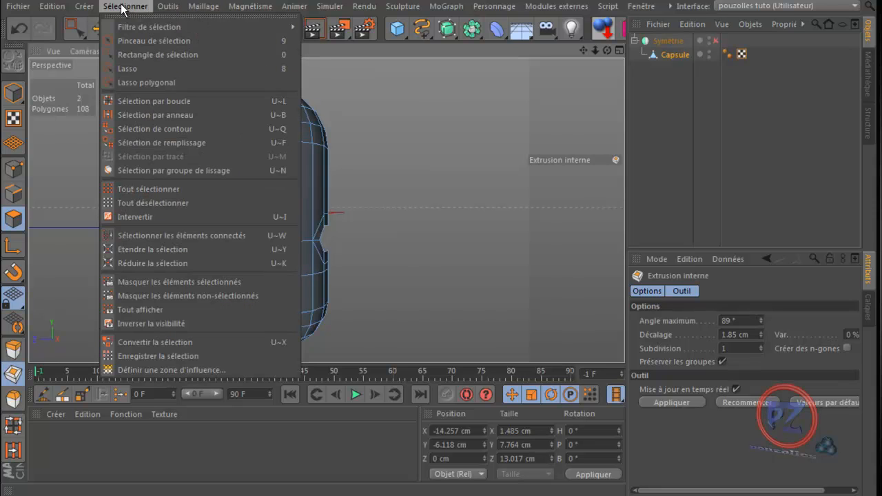
pyautogui.moveTo(80, 7)
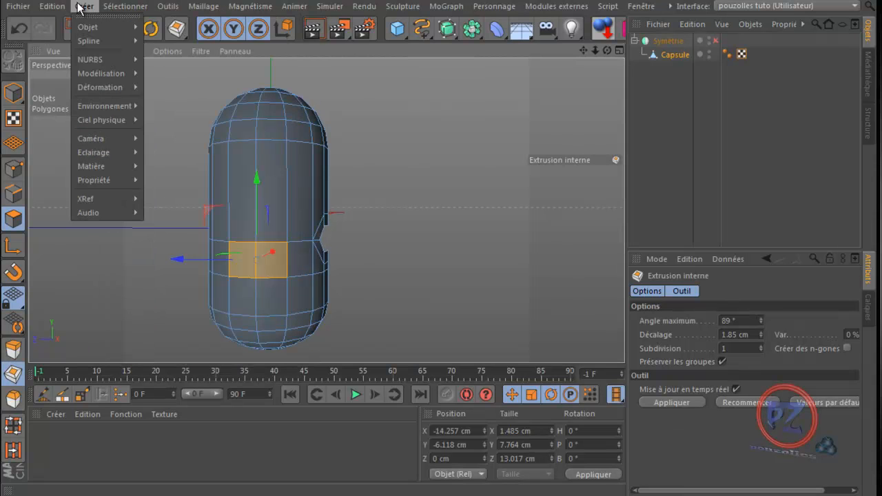
pyautogui.moveTo(254, 7)
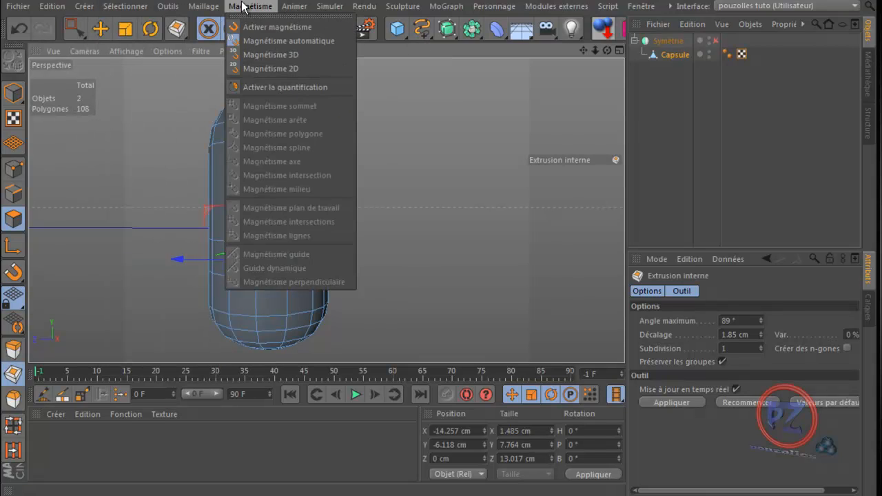
pyautogui.moveTo(178, 7)
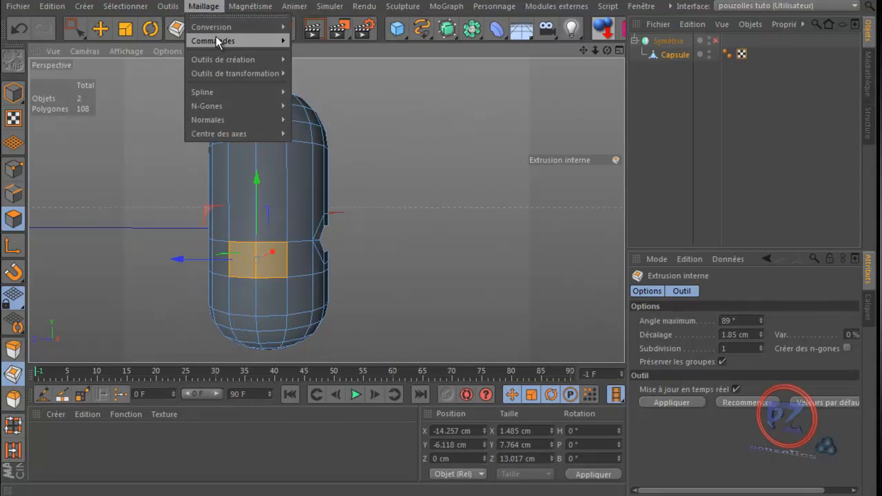
pyautogui.moveTo(216, 40)
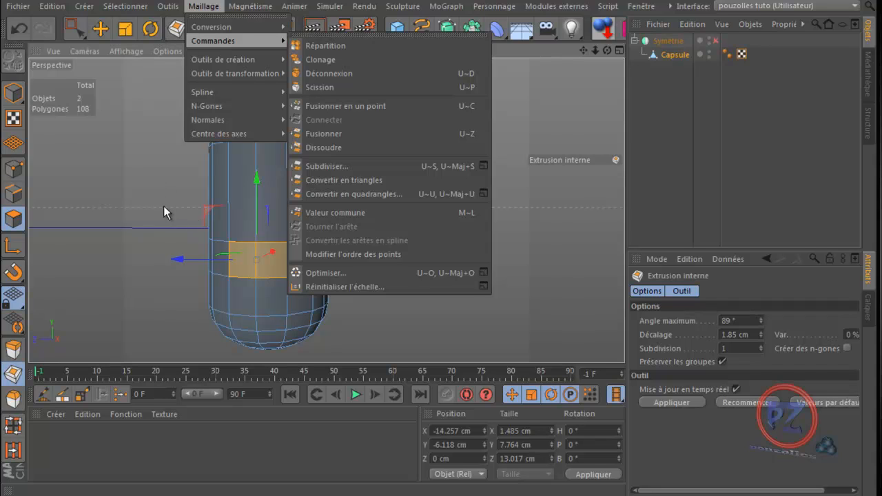
pyautogui.click(155, 176)
# Inset the two selected side polygons by about 1.6 cm with Extrusion interne, keeping them as one group
pyautogui.rightClick(409, 130)
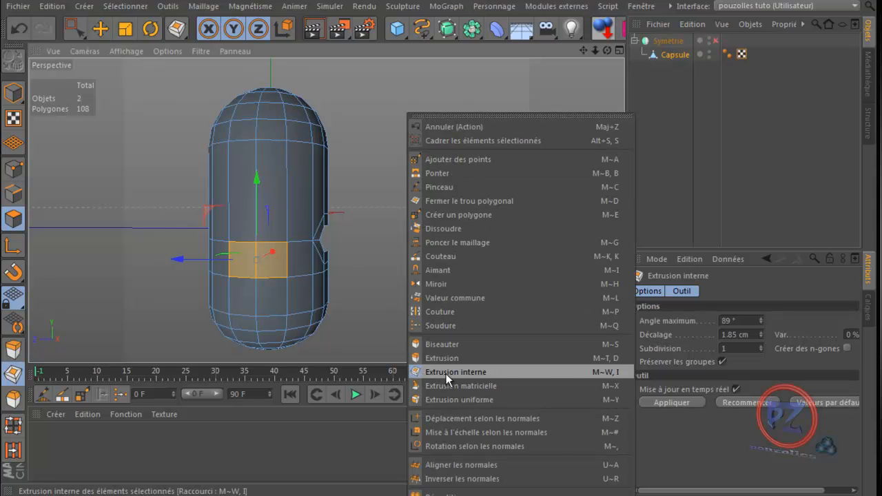
pyautogui.click(420, 372)
pyautogui.moveTo(394, 193); pyautogui.dragTo(439, 311)
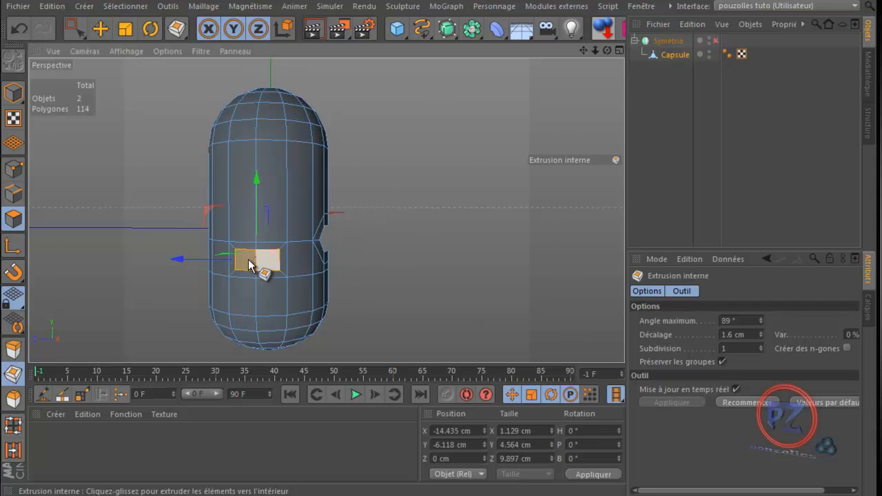
# Slide the inset's two outer vertical edges inward with Glissement until they are about 5.55 cm apart along Z
pyautogui.scroll(10, 243, 273)
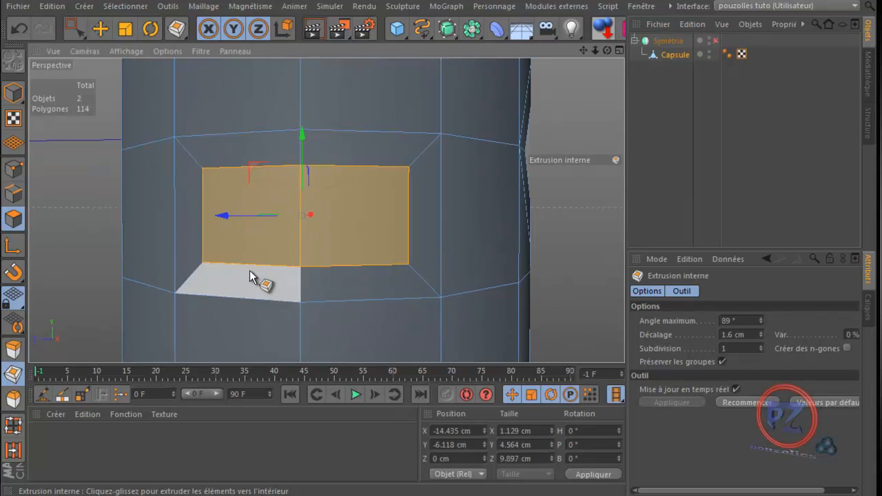
pyautogui.click(11, 195)
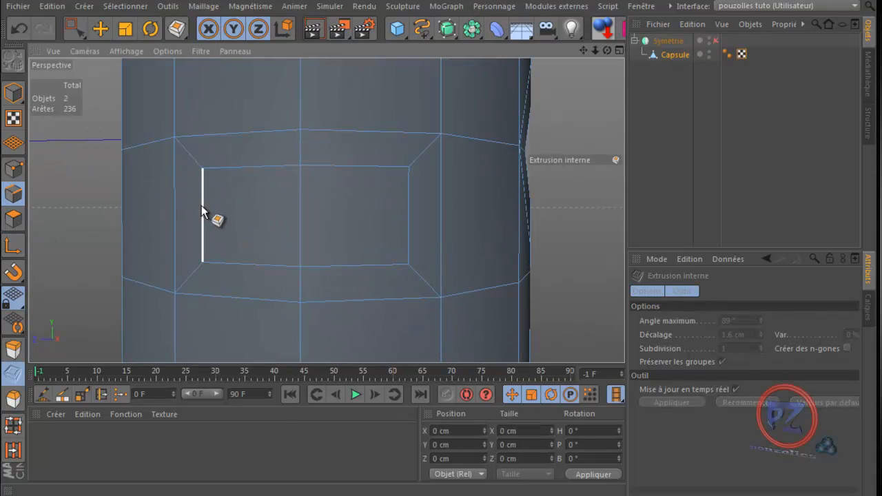
pyautogui.press('e')
pyautogui.click(204, 223)
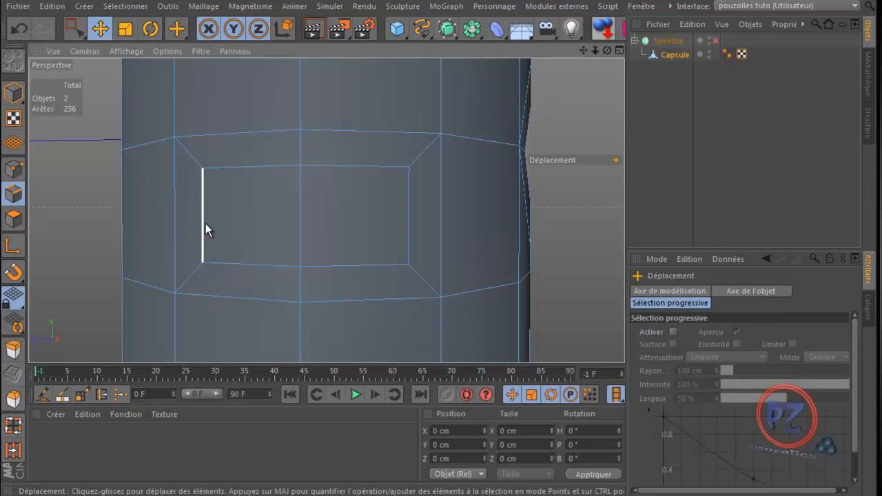
pyautogui.click(102, 394)
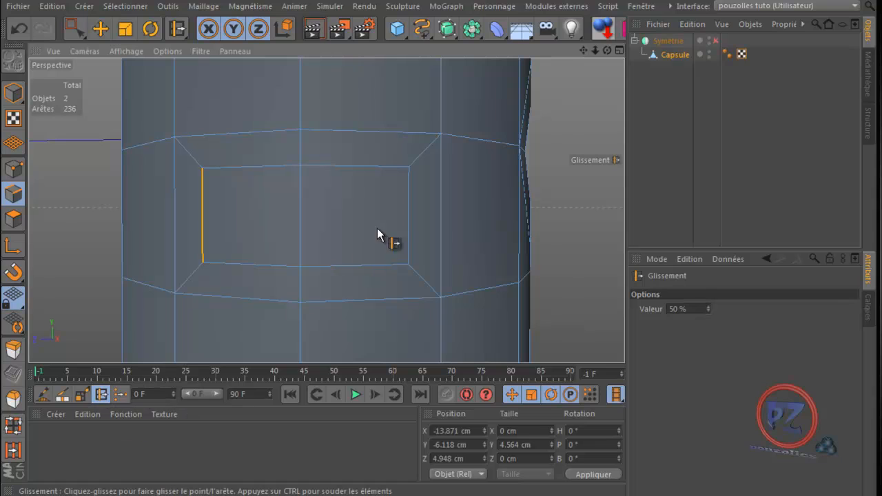
pyautogui.rightClick(482, 165)
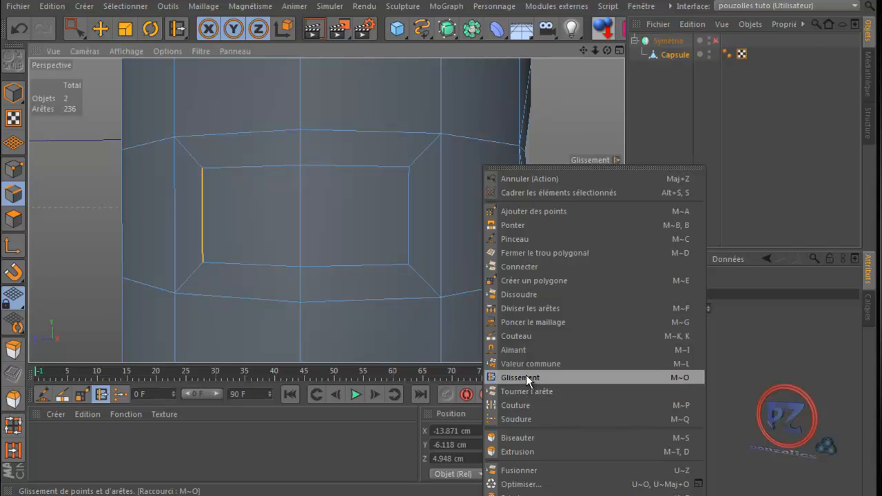
pyautogui.click(550, 118)
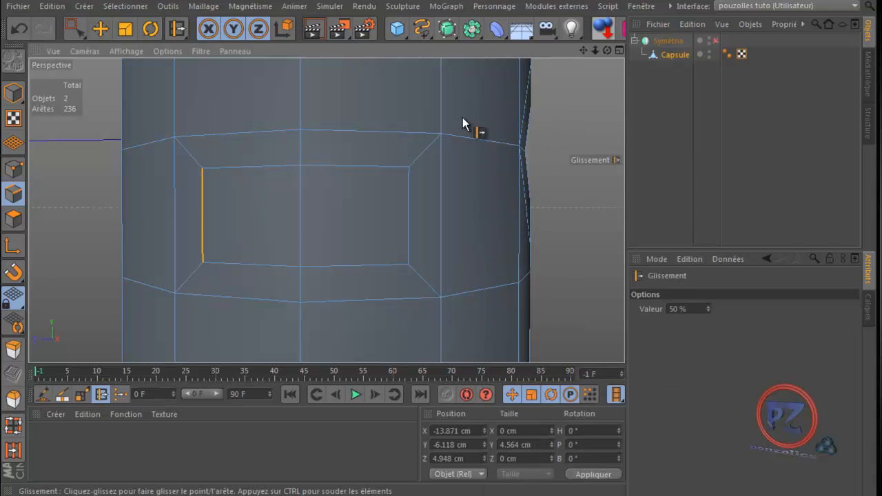
pyautogui.moveTo(201, 213); pyautogui.dragTo(237, 215)
pyautogui.moveTo(407, 219); pyautogui.dragTo(360, 221)
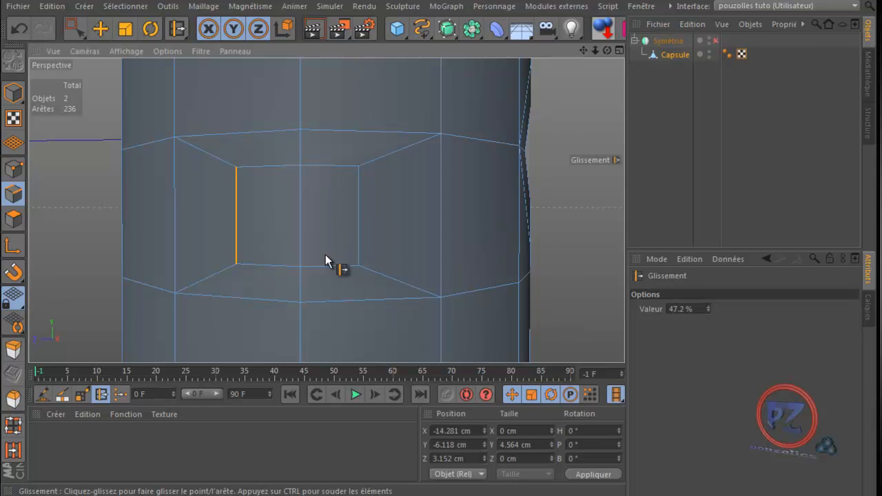
pyautogui.moveTo(237, 225); pyautogui.dragTo(241, 225)
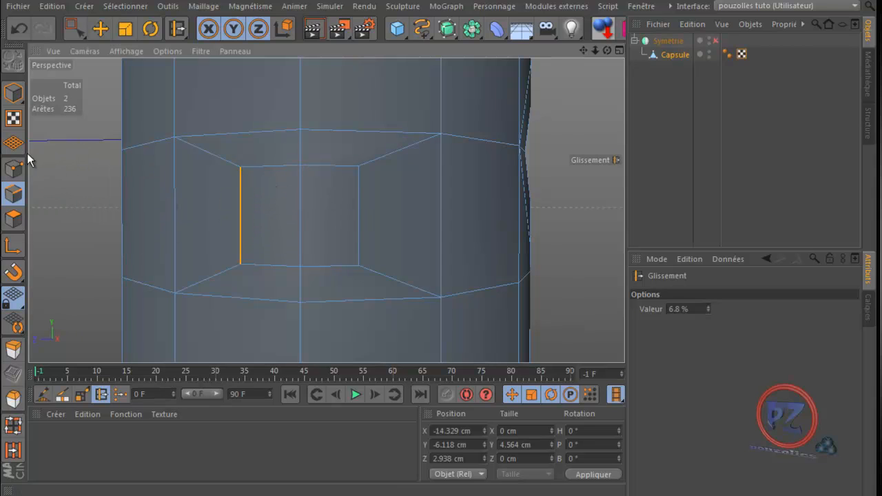
# Select the inset's four corner points and scale them along Y to a height of about 2.5 cm
pyautogui.click(14, 168)
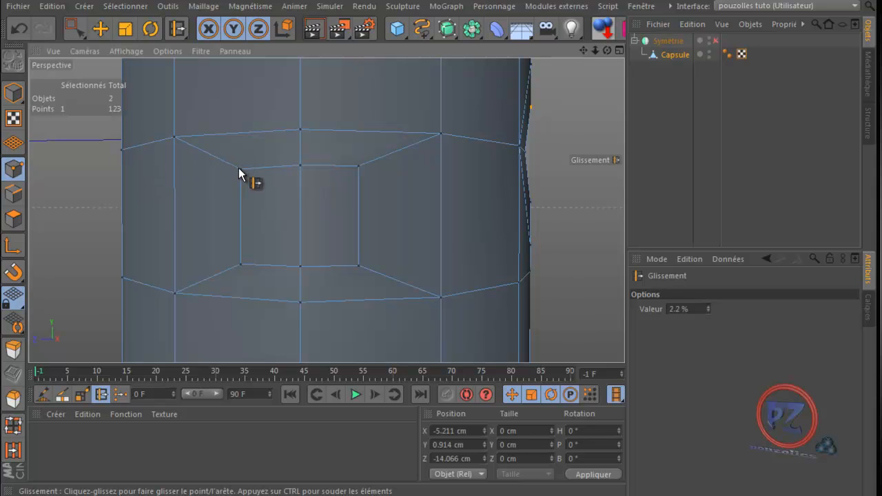
pyautogui.click(20, 28)
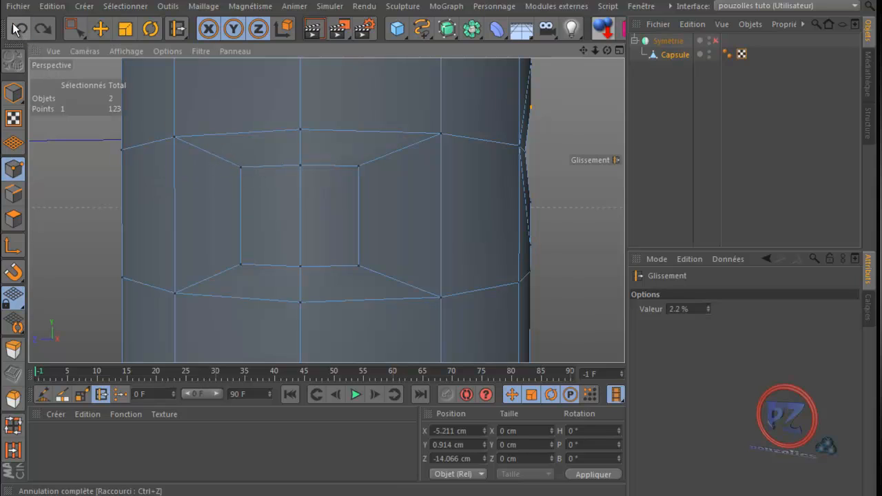
pyautogui.click(101, 27)
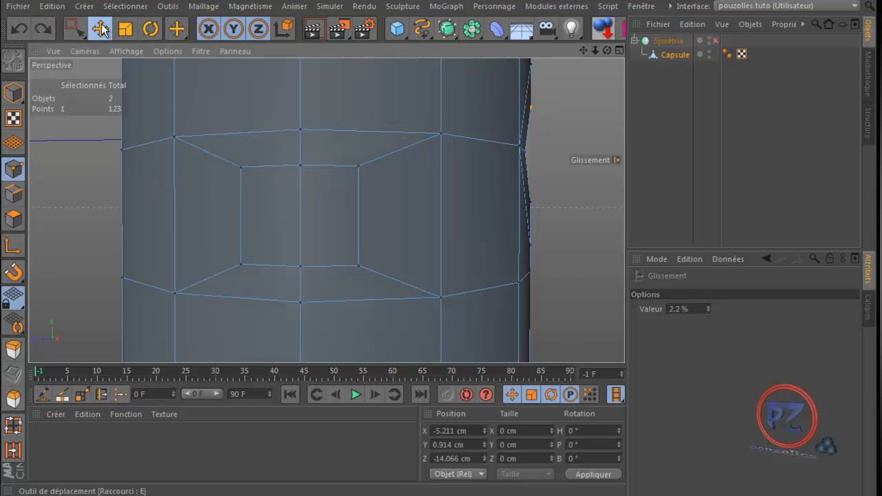
pyautogui.click(241, 167)
pyautogui.keyDown('shift'); pyautogui.click(241, 264); pyautogui.keyUp('shift')
pyautogui.keyDown('shift'); pyautogui.click(359, 166); pyautogui.keyUp('shift')
pyautogui.keyDown('shift'); pyautogui.click(359, 266); pyautogui.keyUp('shift')
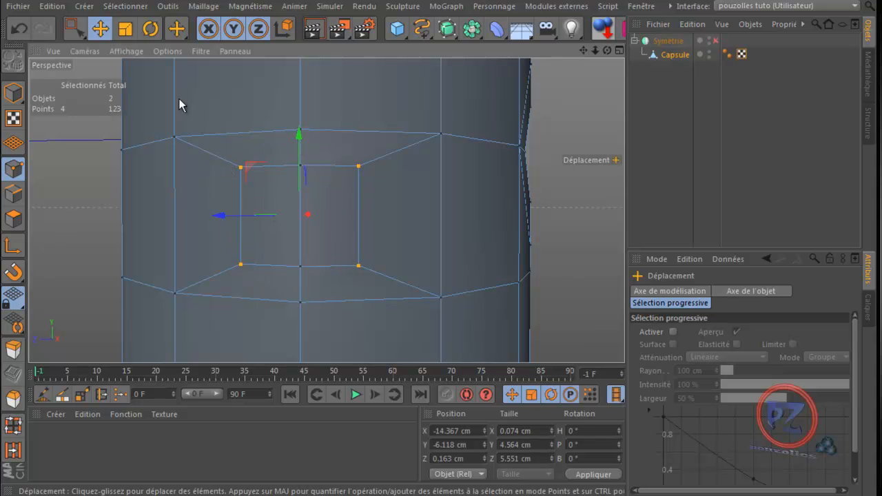
pyautogui.click(126, 29)
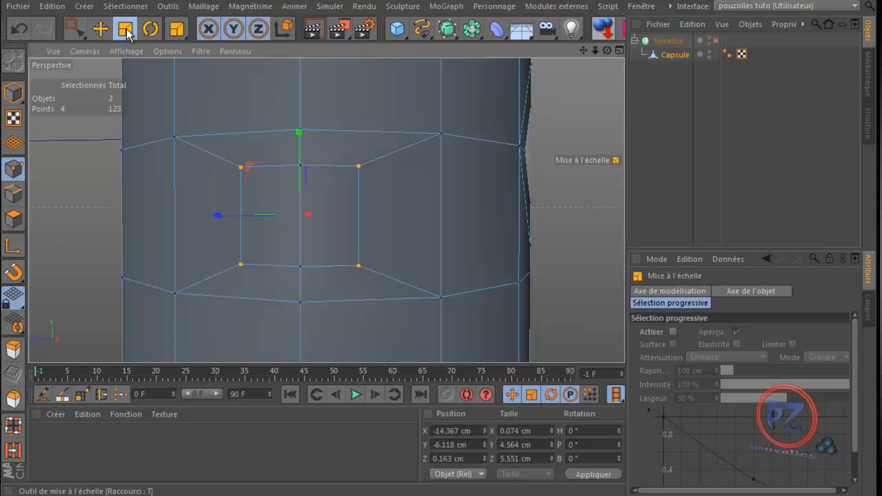
pyautogui.moveTo(299, 133); pyautogui.dragTo(296, 170)
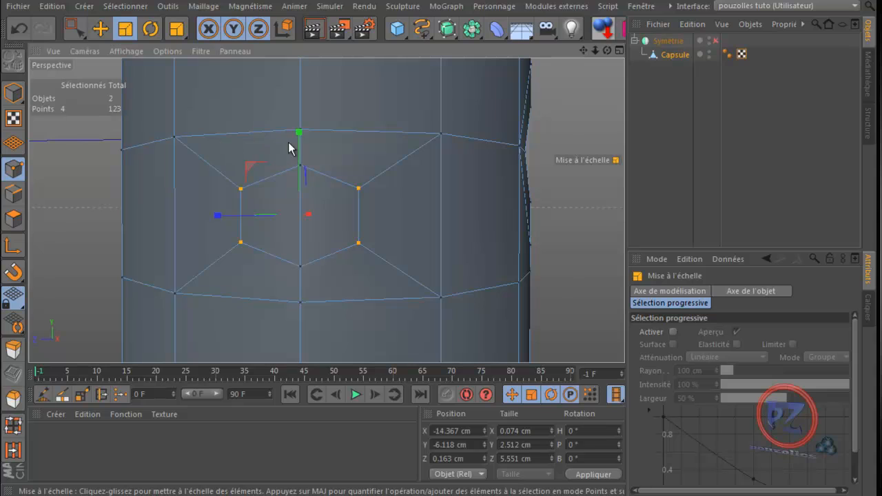
# Select the inset's upper and lower middle points and scale them apart along Y to about 5.4 cm
pyautogui.click(100, 29)
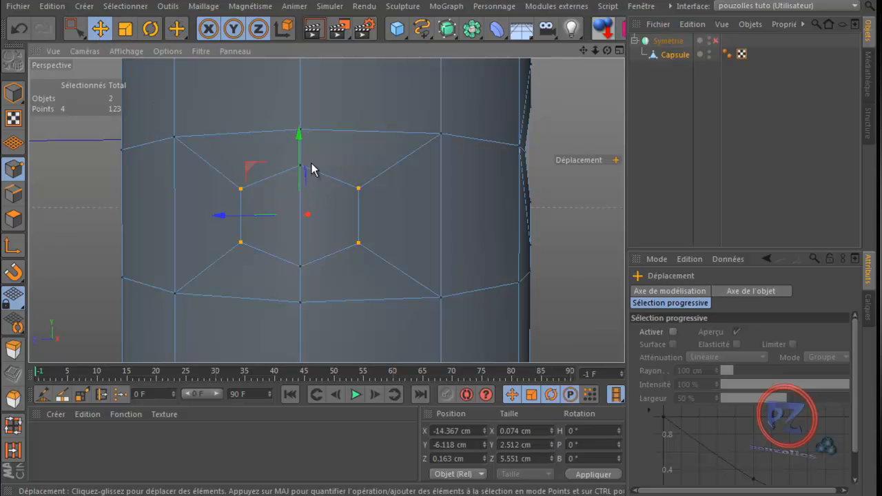
pyautogui.click(302, 164)
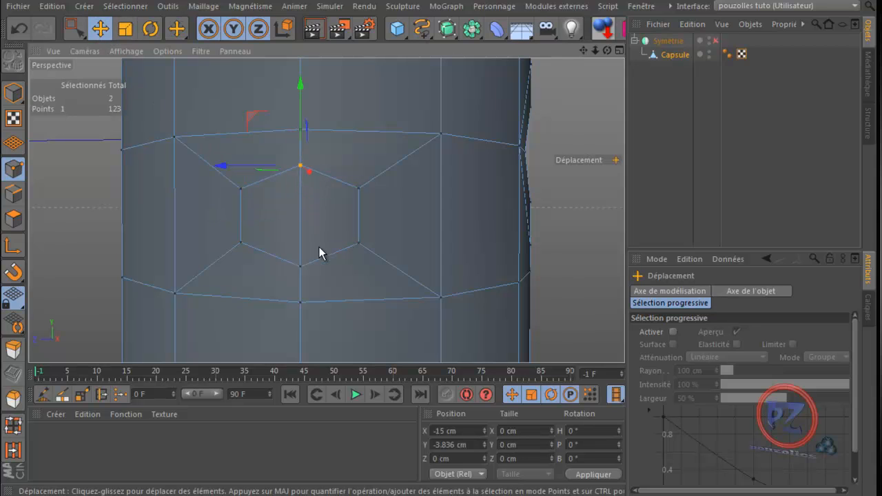
pyautogui.keyDown('shift'); pyautogui.click(303, 266); pyautogui.keyUp('shift')
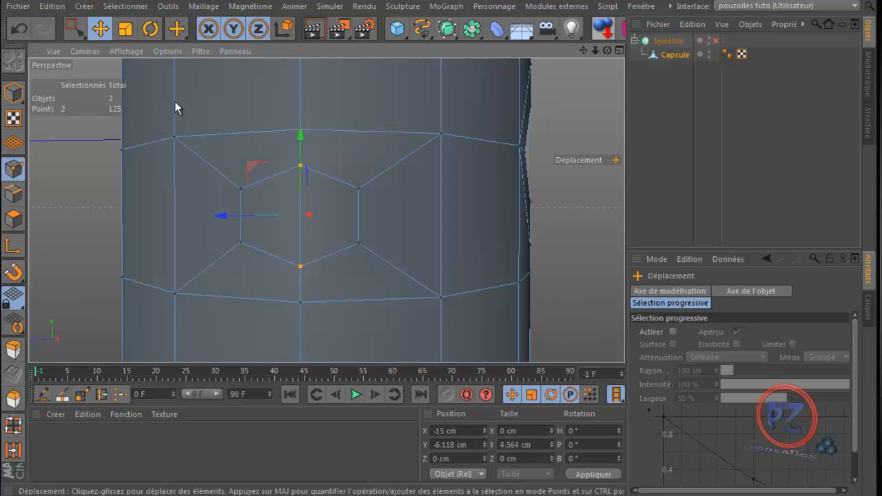
pyautogui.click(127, 32)
pyautogui.moveTo(301, 134); pyautogui.dragTo(302, 119)
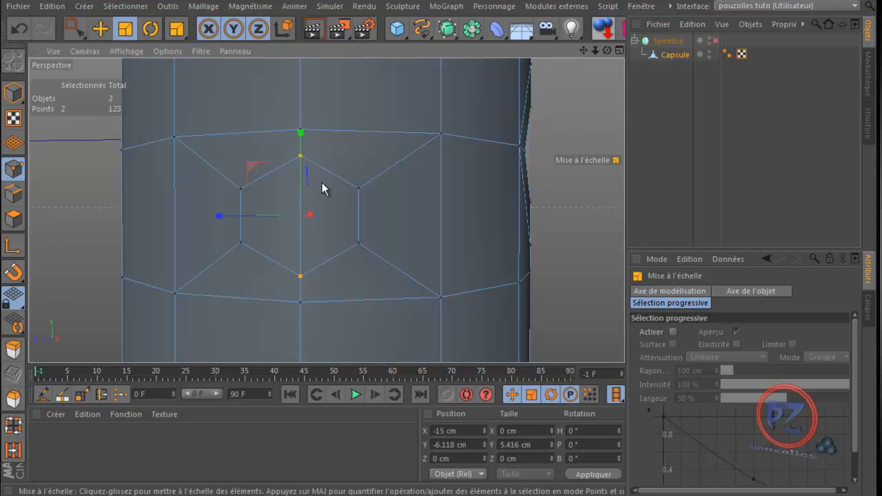
# Extrude the two selected hexagon polygons outward by about 0.45 cm with Extrusion, keeping them as one group
pyautogui.moveTo(606, 49); pyautogui.dragTo(441, 313)
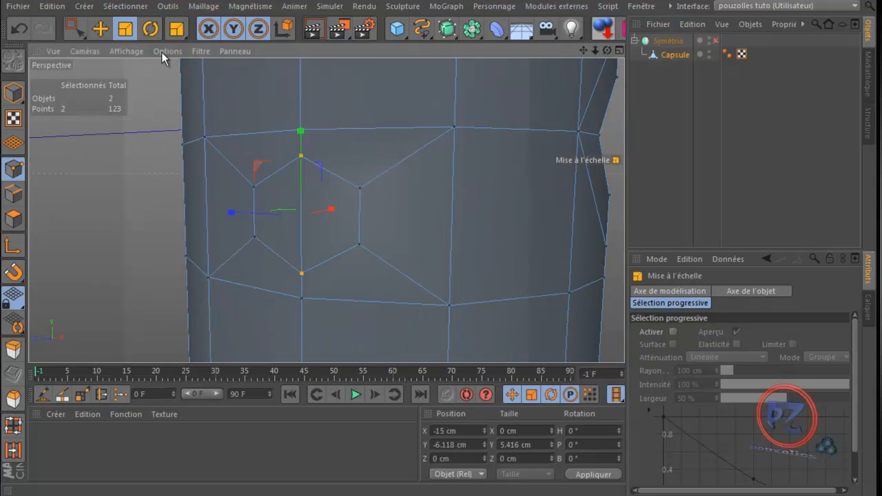
pyautogui.click(13, 219)
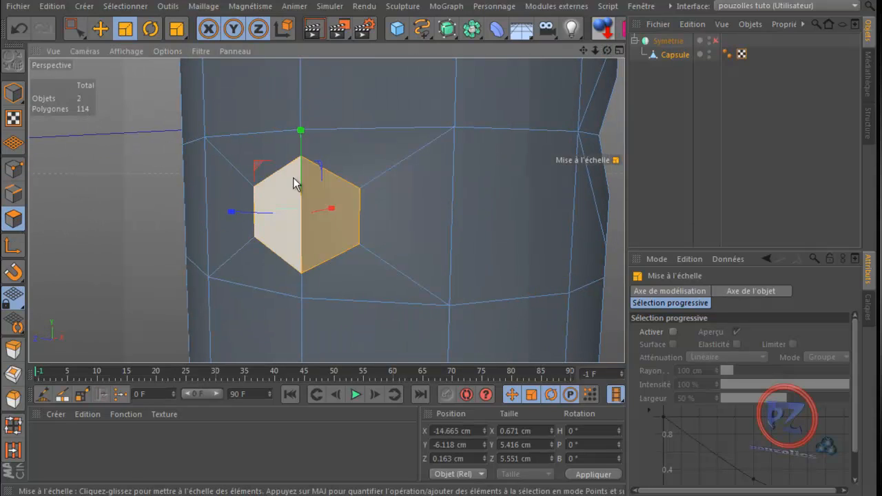
pyautogui.click(98, 26)
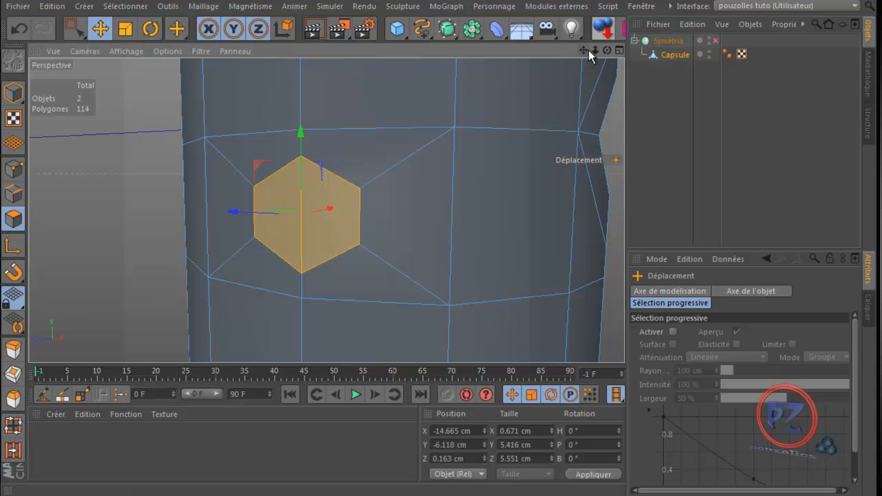
pyautogui.moveTo(610, 49); pyautogui.dragTo(439, 310)
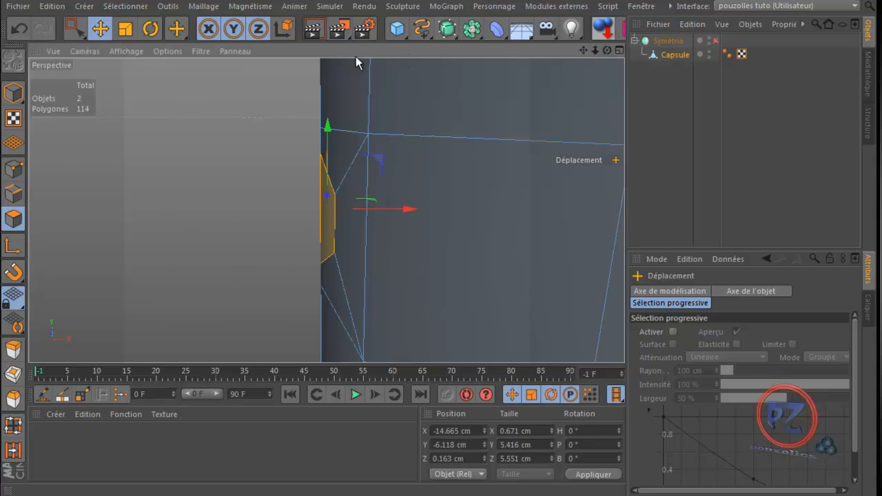
pyautogui.click(12, 350)
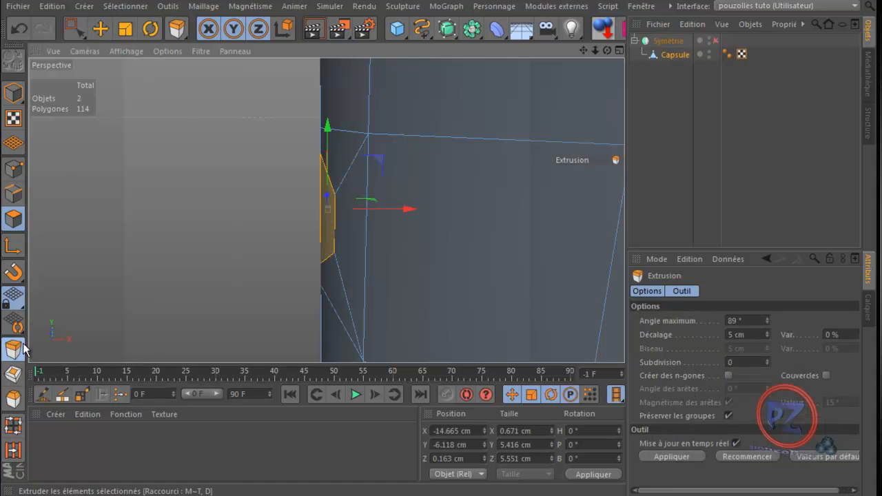
pyautogui.rightClick(172, 185)
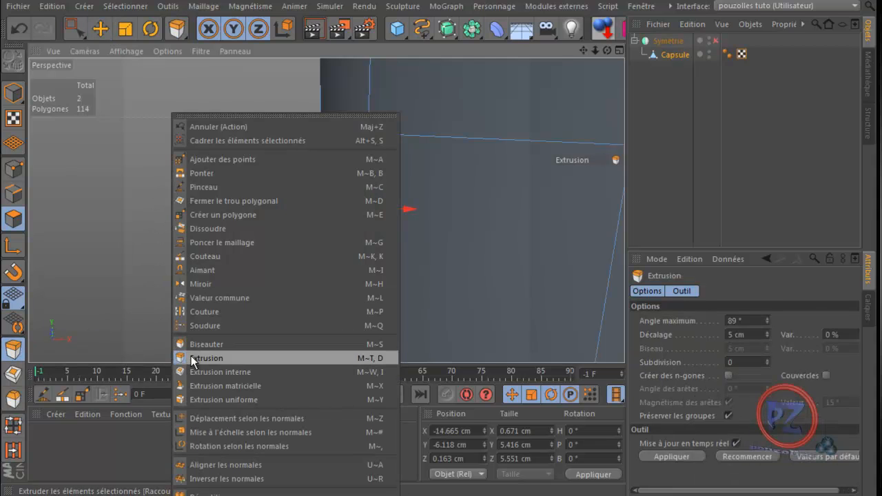
pyautogui.click(149, 212)
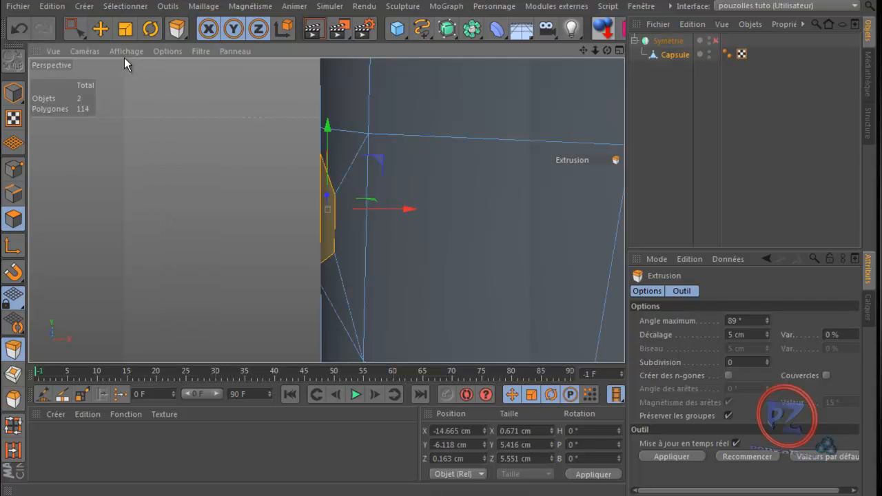
pyautogui.click(101, 29)
pyautogui.press('d')
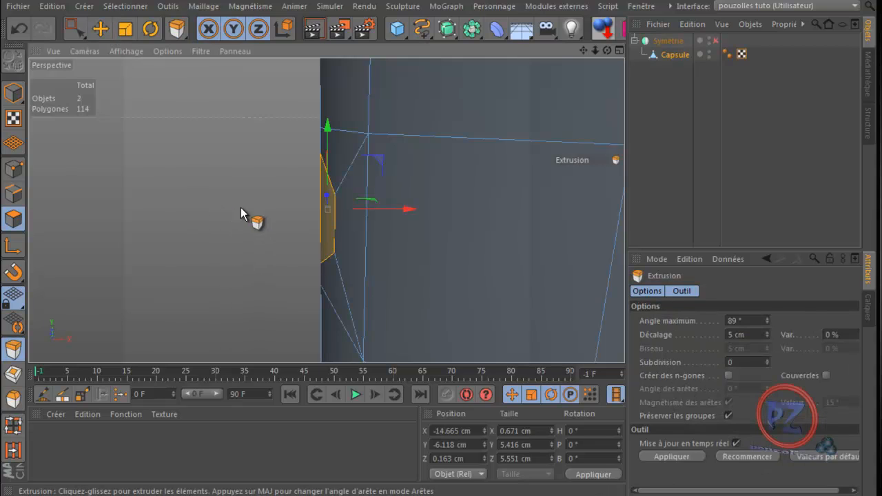
pyautogui.moveTo(436, 309); pyautogui.dragTo(441, 309)
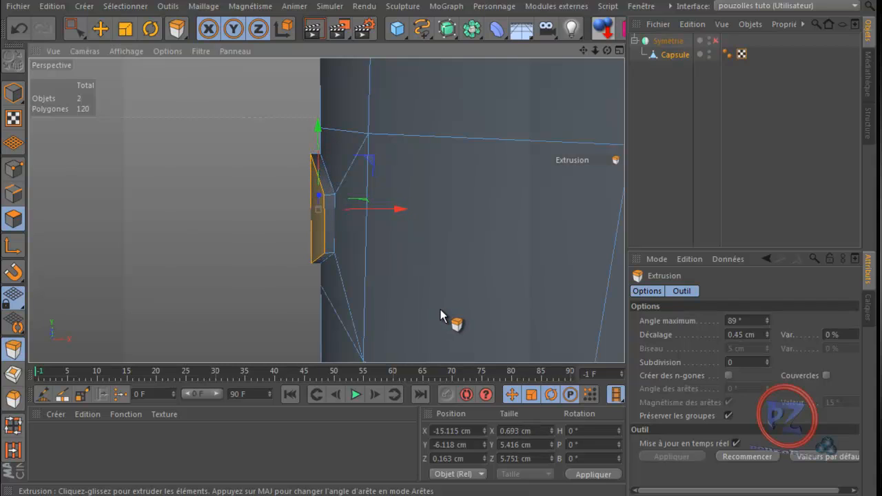
pyautogui.click(100, 29)
# Try giving the hexagon face's middle vertical edge the Z position 3.038 cm copied from its outer edge, and undo the change
pyautogui.keyDown('alt'); pyautogui.moveTo(440, 309); pyautogui.dragTo(134, 86); pyautogui.keyUp('alt')
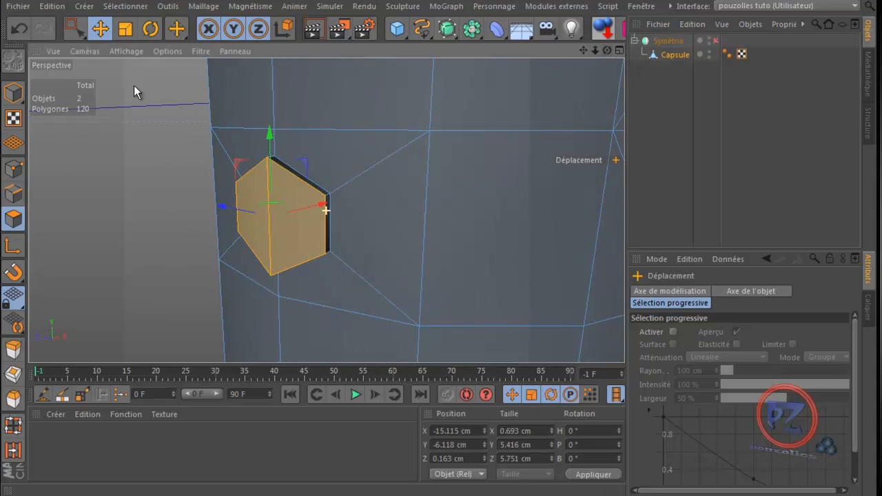
pyautogui.click(13, 194)
pyautogui.click(268, 221)
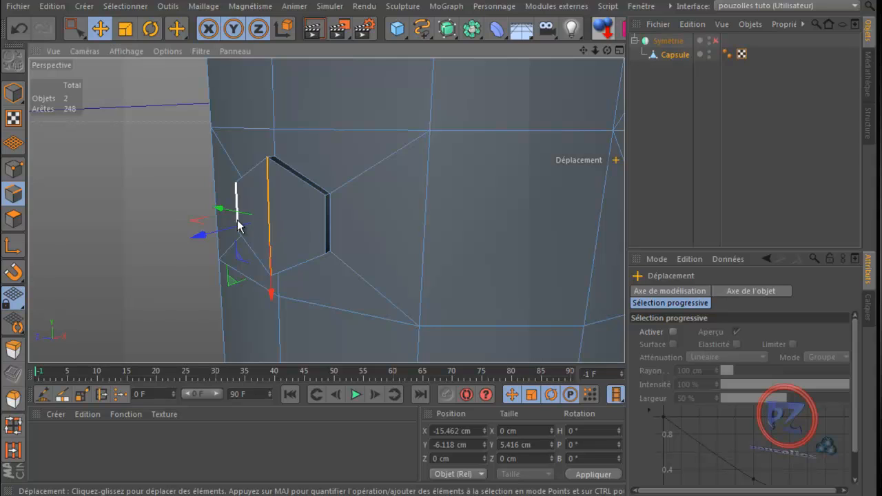
pyautogui.click(239, 225)
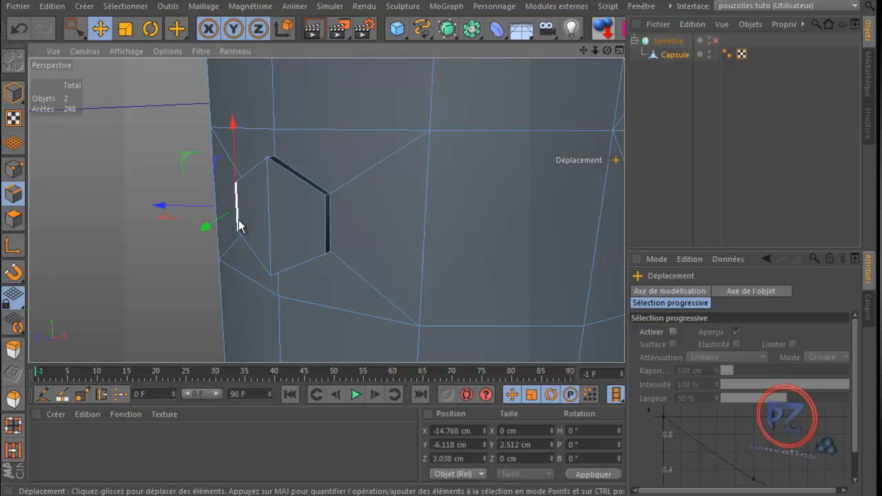
pyautogui.click(466, 458)
pyautogui.hotkey('ctrl', 'c')
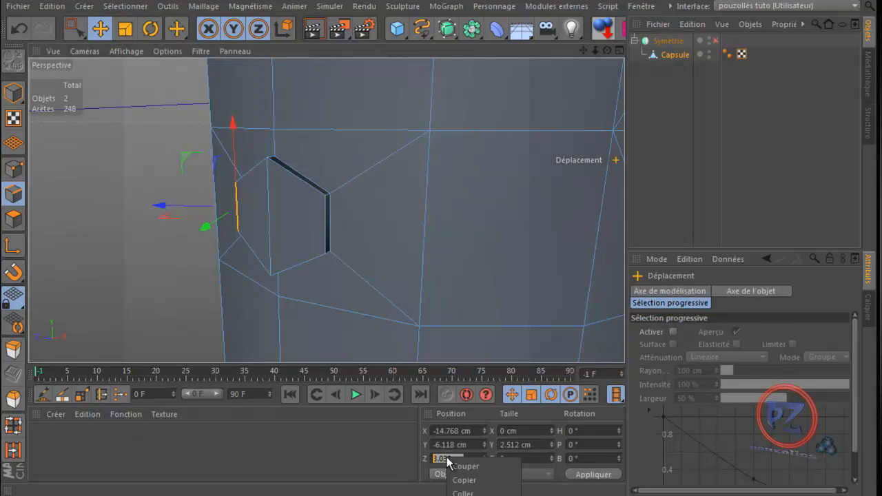
pyautogui.click(271, 223)
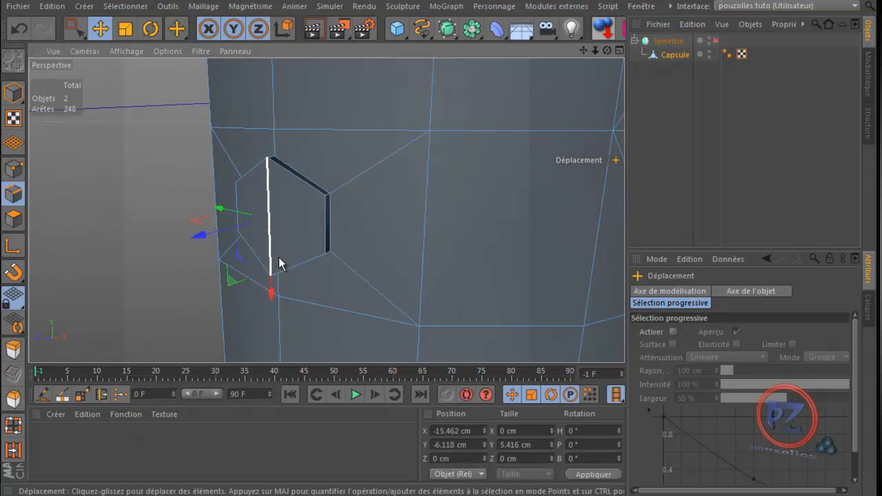
pyautogui.click(459, 459)
pyautogui.rightClick(451, 459)
pyautogui.click(465, 494)
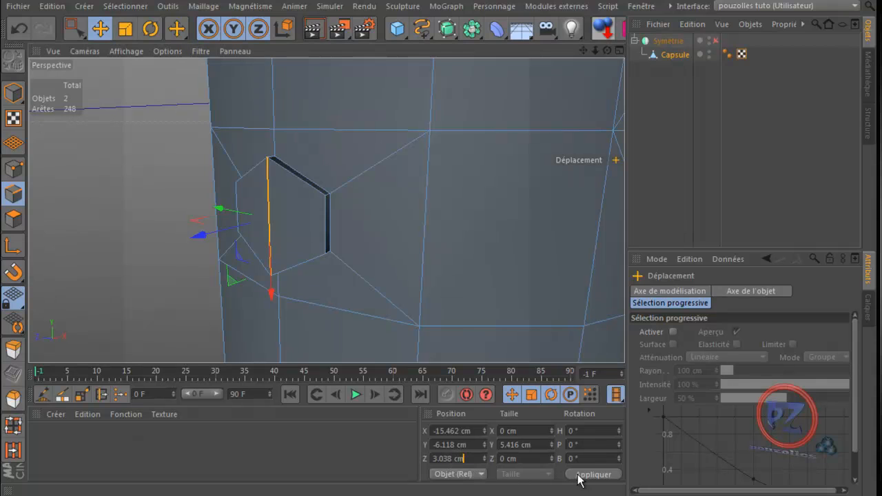
pyautogui.click(594, 474)
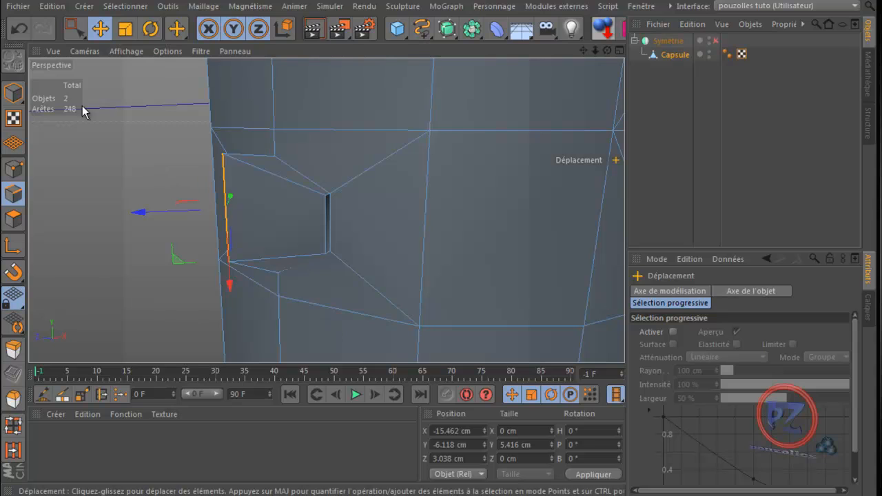
pyautogui.moveTo(608, 49)
pyautogui.mouseDown()
pyautogui.moveTo(439, 311)
pyautogui.moveTo(448, 310)
pyautogui.moveTo(440, 308)
pyautogui.moveTo(592, 47)
pyautogui.mouseUp()
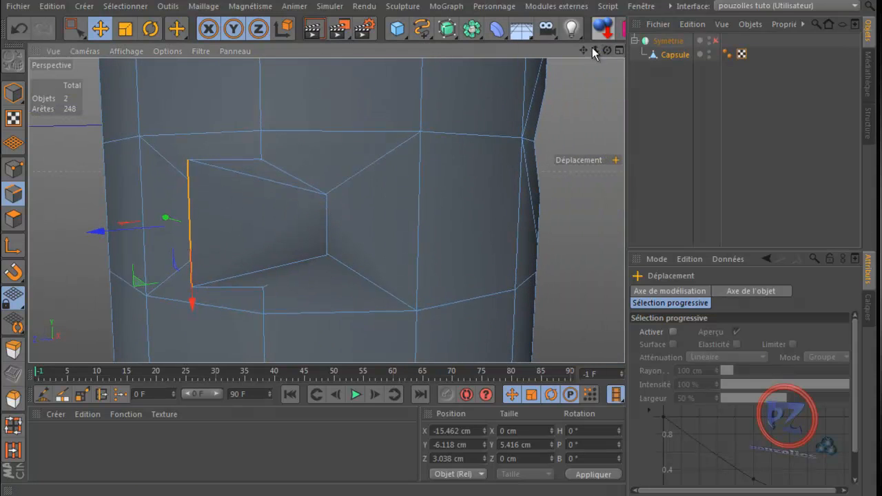
pyautogui.click(20, 29)
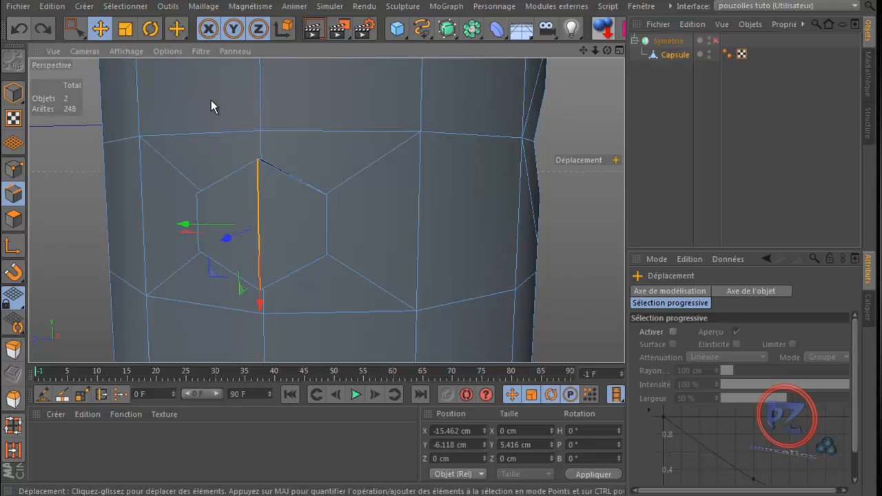
# Try giving the hexagon's middle vertical edge the Y position -6.118 cm copied from its outer vertical edge
pyautogui.moveTo(609, 51); pyautogui.dragTo(442, 309)
pyautogui.click(252, 207)
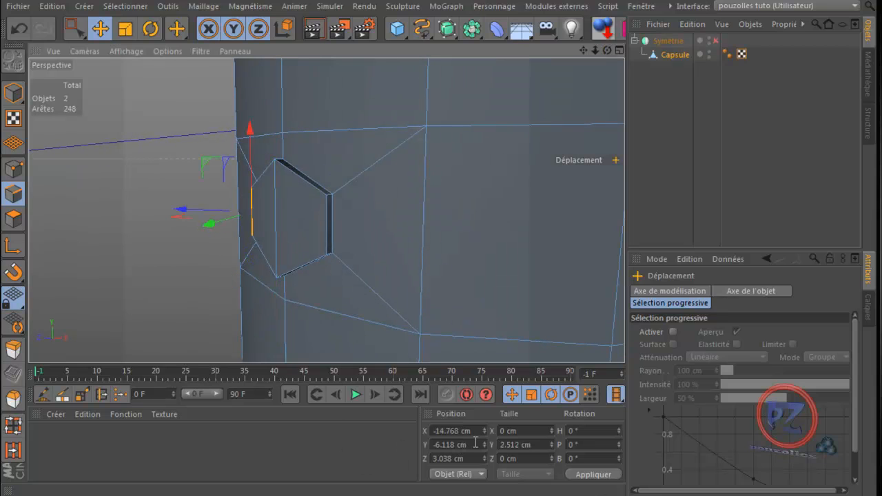
pyautogui.rightClick(452, 446)
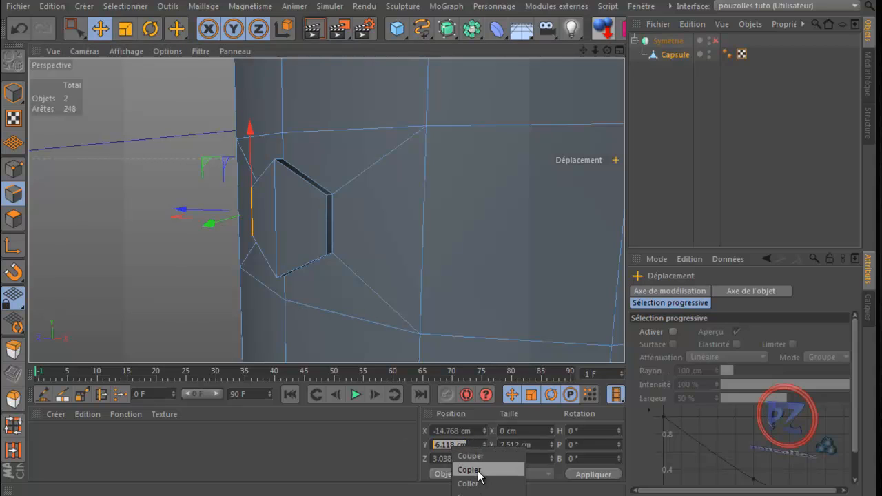
pyautogui.click(463, 474)
pyautogui.click(278, 218)
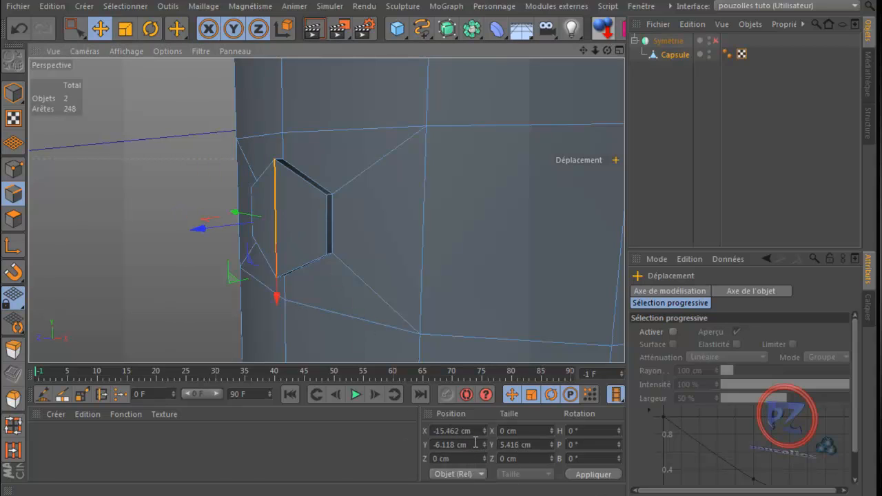
pyautogui.rightClick(449, 441)
pyautogui.click(473, 467)
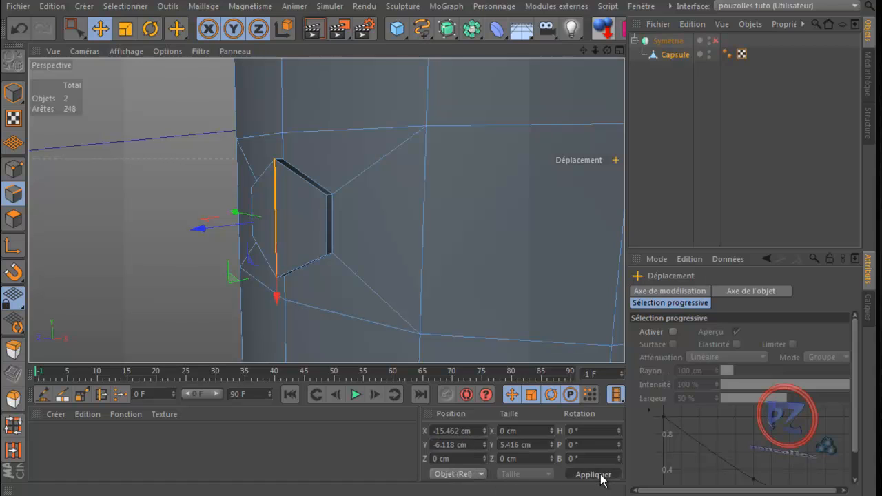
pyautogui.moveTo(607, 51); pyautogui.dragTo(466, 304)
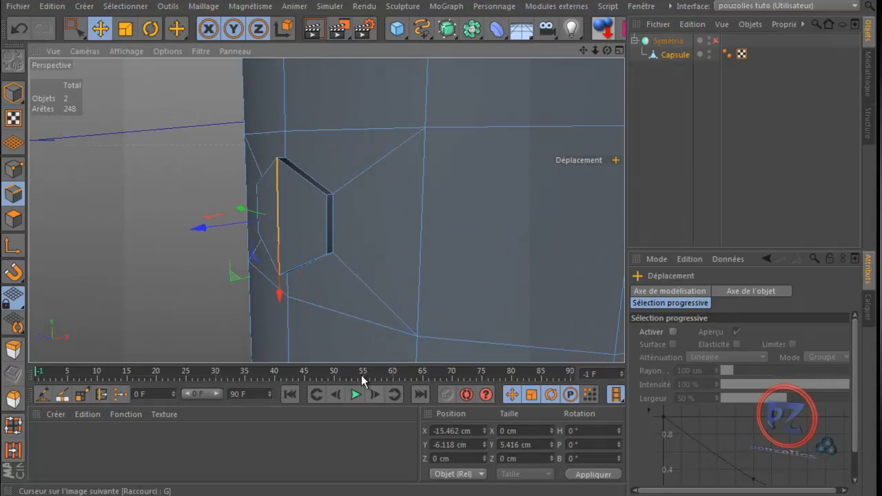
pyautogui.click(328, 224)
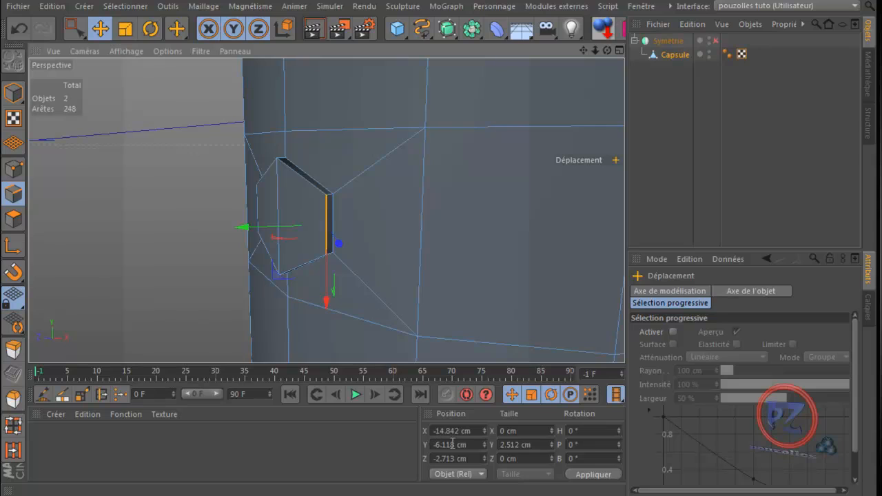
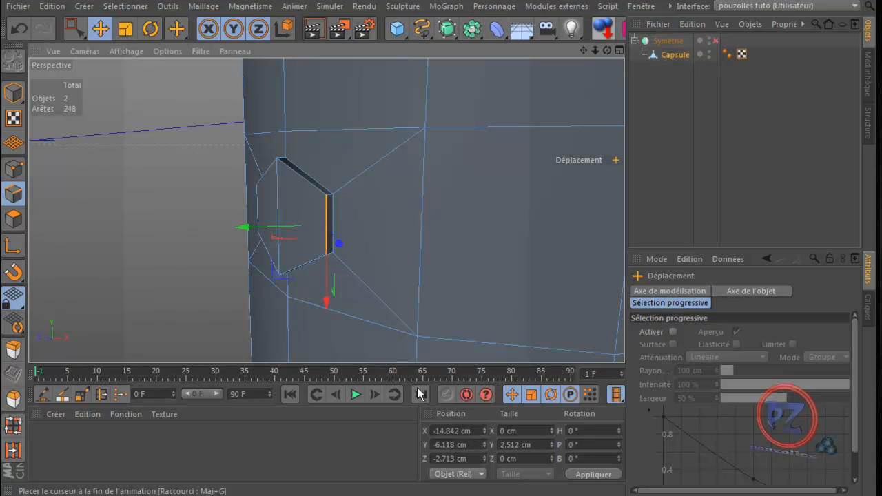
pyautogui.click(280, 211)
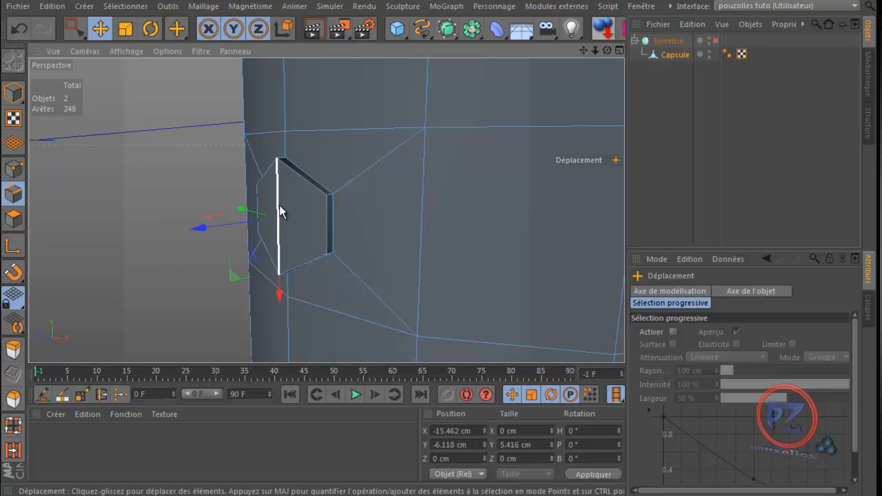
pyautogui.click(462, 431)
pyautogui.rightClick(452, 431)
pyautogui.click(470, 441)
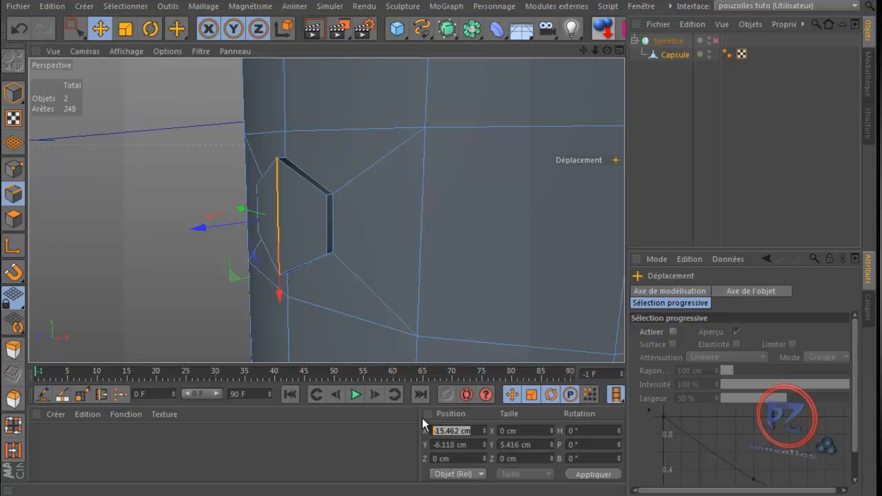
# Set the X position of the hexagon's middle vertical edge to -14.842 cm, copied from the face's adjacent short vertical edge
pyautogui.click(329, 230)
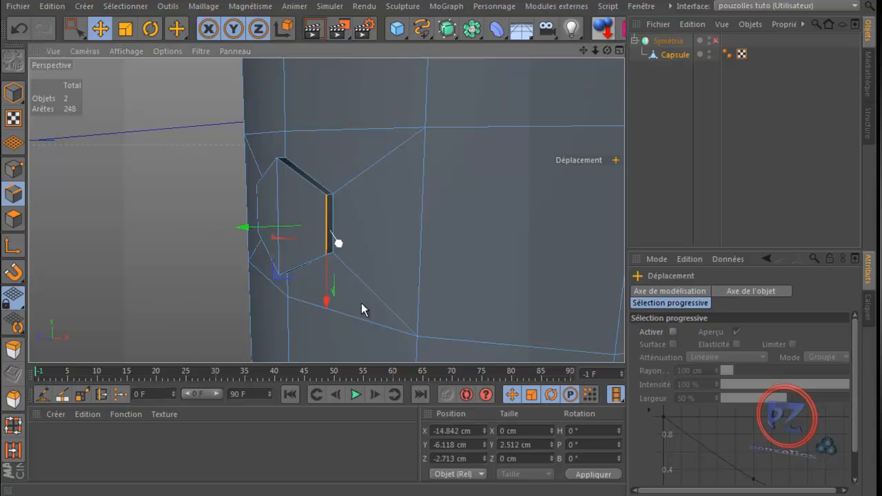
pyautogui.click(431, 431)
pyautogui.rightClick(448, 434)
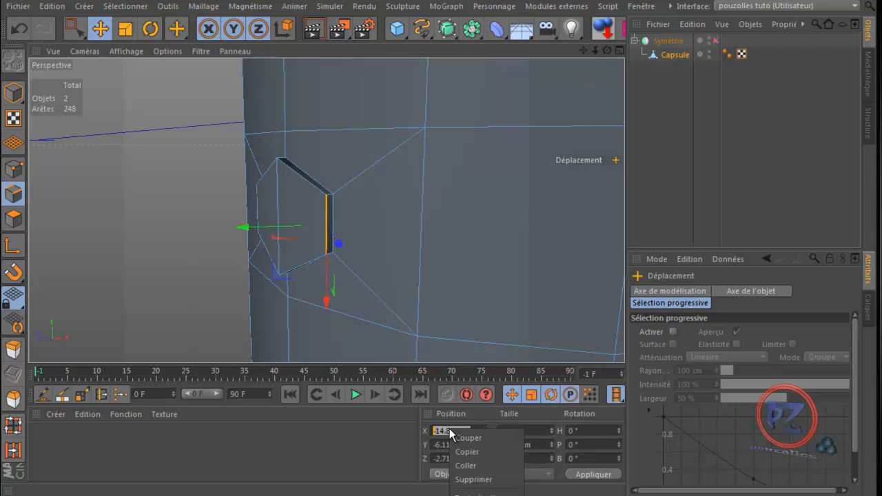
pyautogui.click(473, 466)
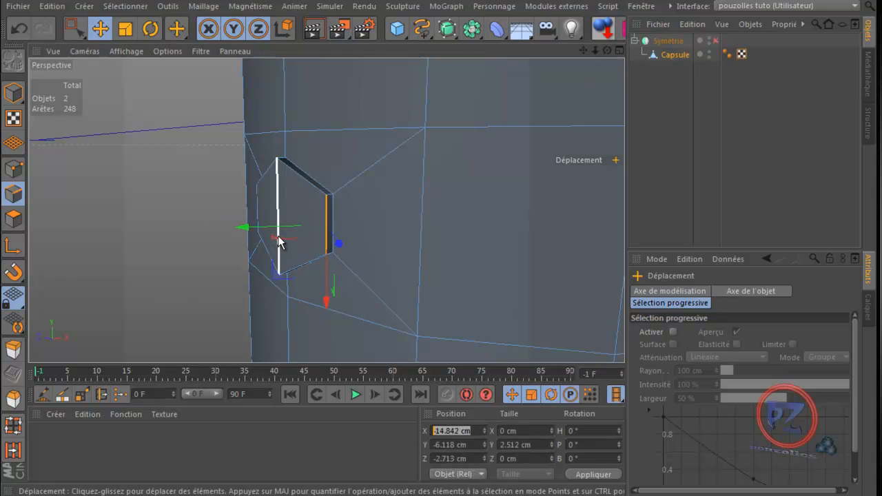
pyautogui.click(279, 243)
pyautogui.click(476, 433)
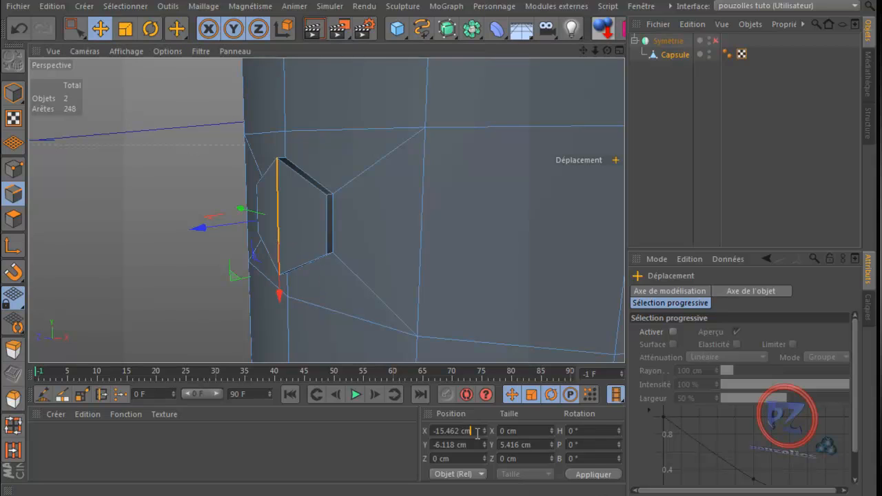
pyautogui.rightClick(445, 433)
pyautogui.click(462, 474)
pyautogui.click(581, 474)
# Move the two hexagon face polygons outward along X to a position of about -15.25 cm
pyautogui.moveTo(607, 50); pyautogui.dragTo(436, 310)
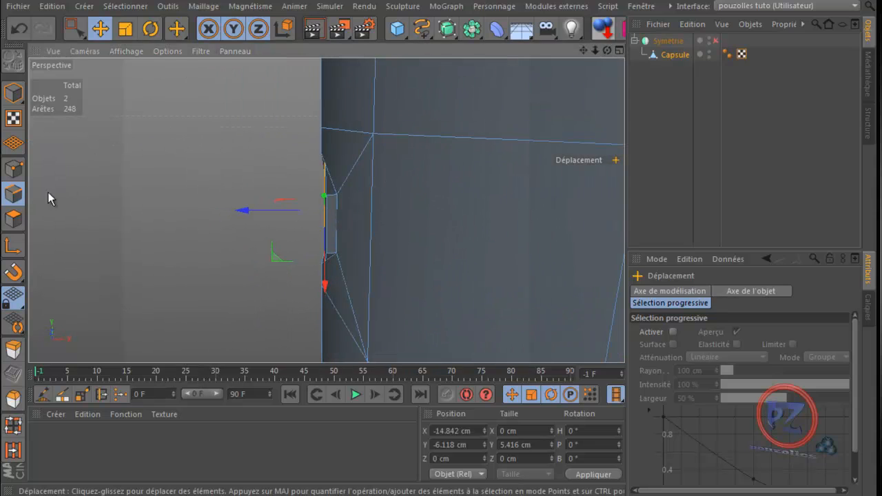
pyautogui.click(12, 220)
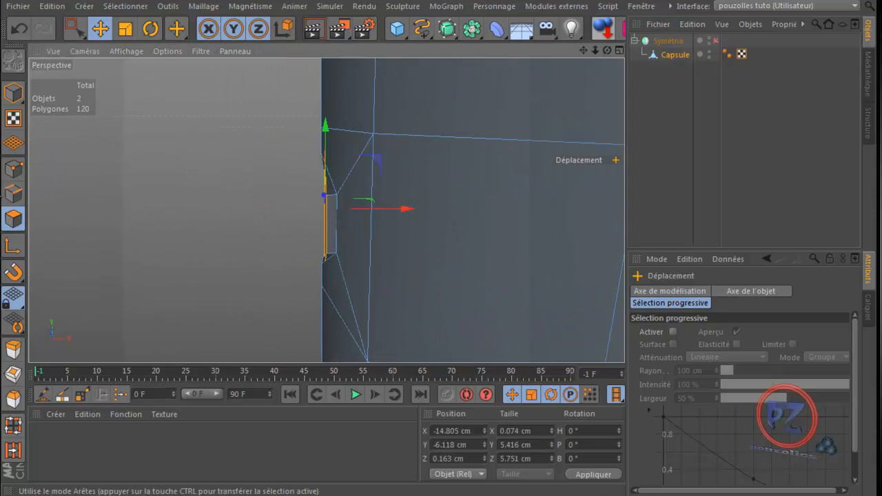
pyautogui.moveTo(402, 209); pyautogui.dragTo(394, 210)
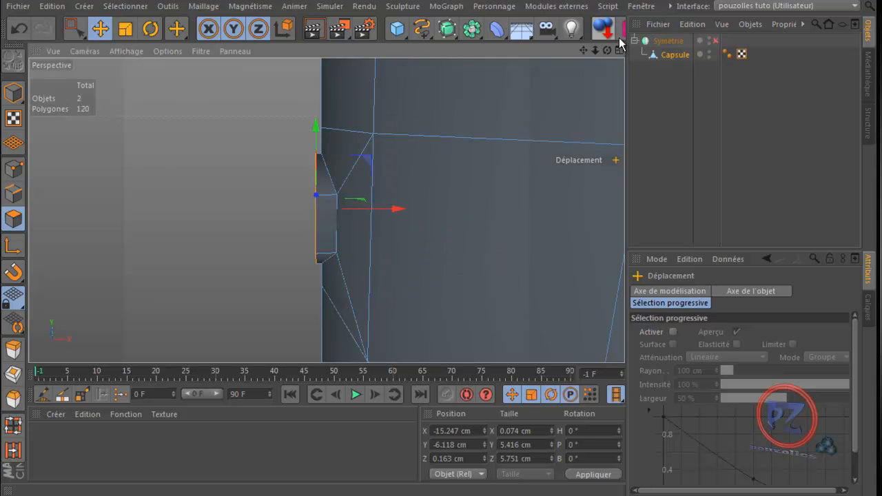
pyautogui.moveTo(608, 51); pyautogui.dragTo(526, 195)
pyautogui.moveTo(583, 51); pyautogui.dragTo(438, 309)
pyautogui.moveTo(607, 51); pyautogui.dragTo(440, 309)
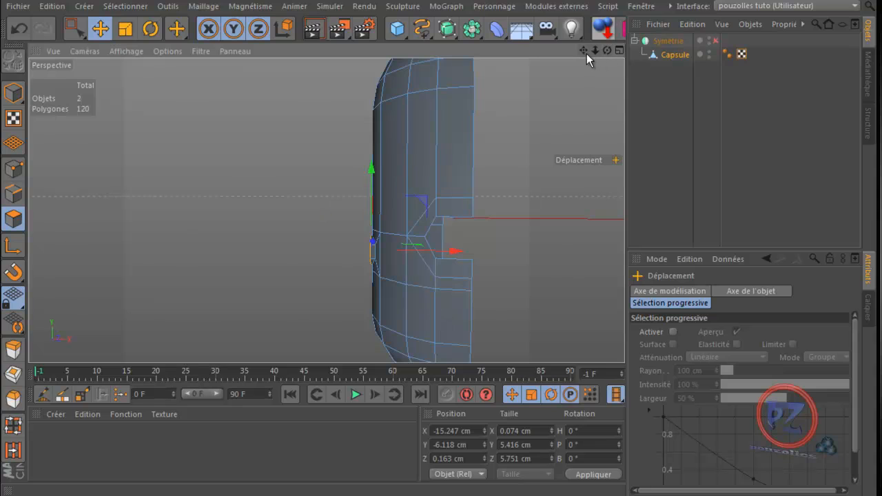
# Extrude the two hexagon face polygons outward in successive segments, first 10.4 cm, then 9 cm, ending with a 3.6 cm segment
pyautogui.moveTo(586, 53); pyautogui.dragTo(594, 59)
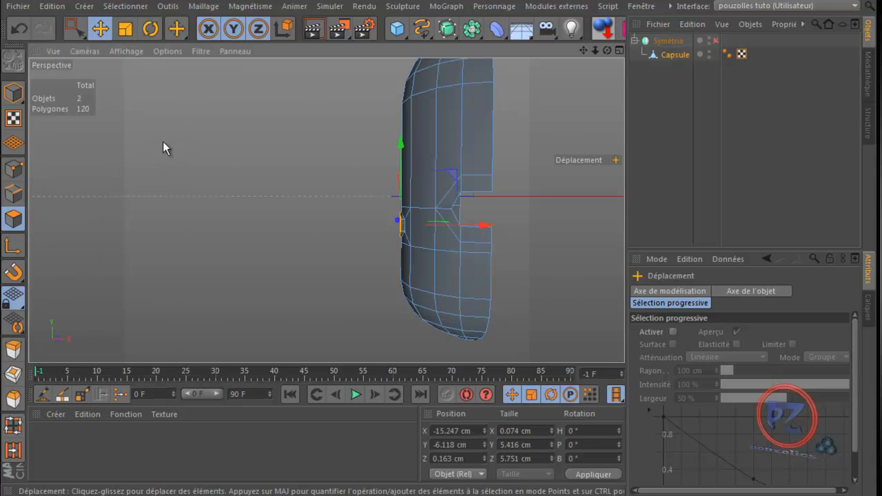
pyautogui.click(13, 350)
pyautogui.moveTo(452, 320); pyautogui.dragTo(441, 317)
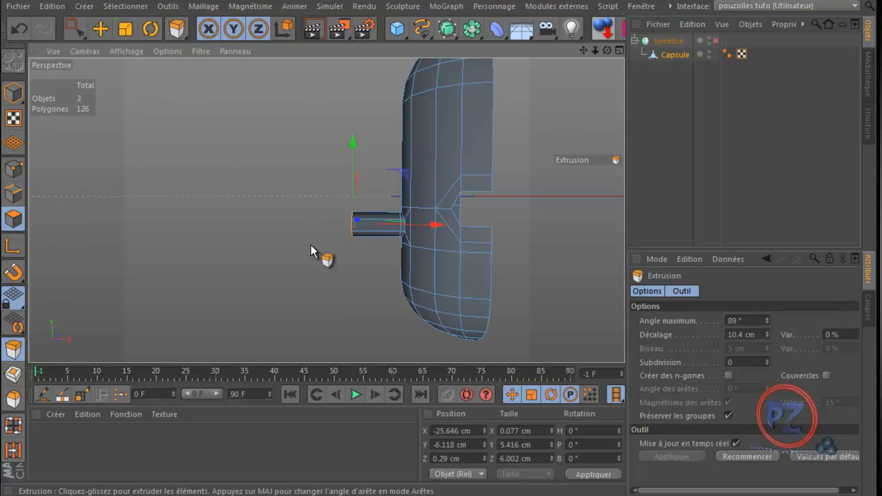
pyautogui.moveTo(448, 315); pyautogui.dragTo(441, 316)
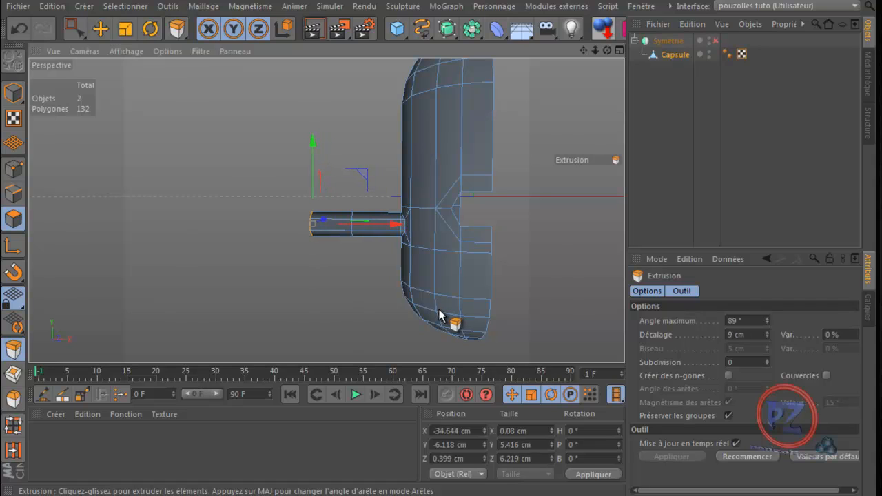
pyautogui.moveTo(441, 316)
pyautogui.mouseDown()
pyautogui.moveTo(451, 320)
pyautogui.moveTo(441, 316)
pyautogui.mouseUp()
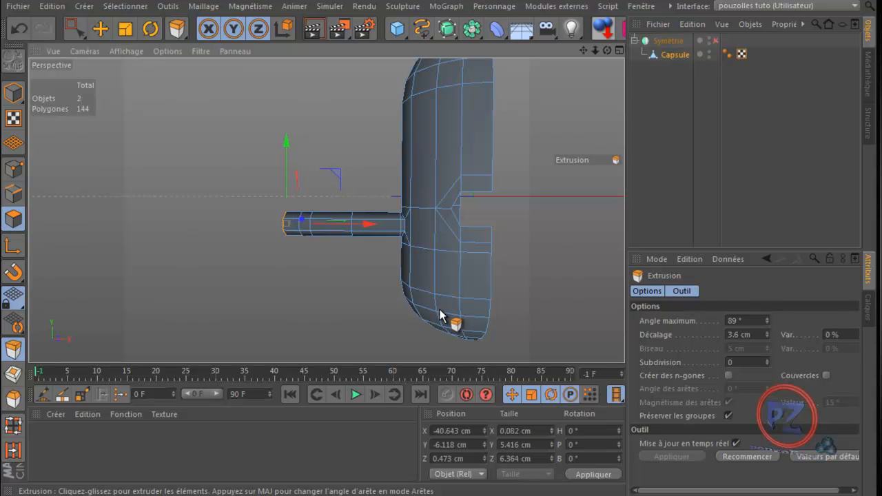
# Flatten the hexagonal end face of the extruded arm by scaling it along Y to about 2 cm
pyautogui.moveTo(607, 50); pyautogui.dragTo(527, 120)
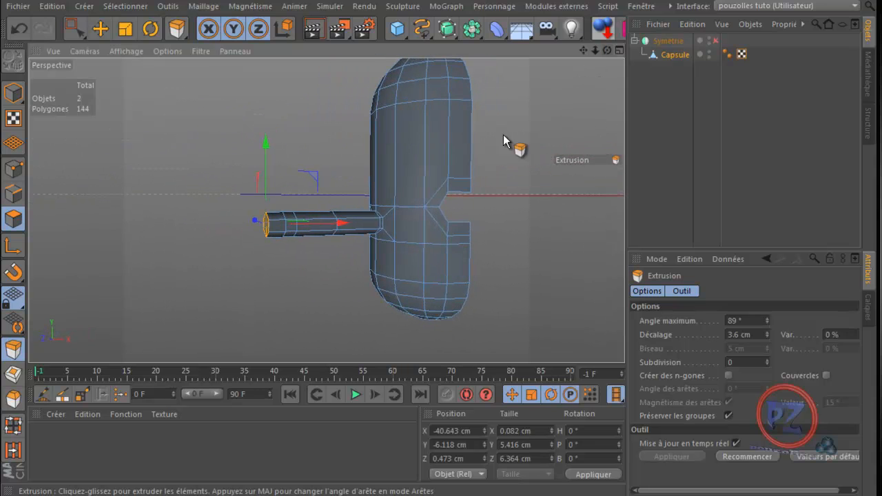
pyautogui.scroll(6, 370, 224)
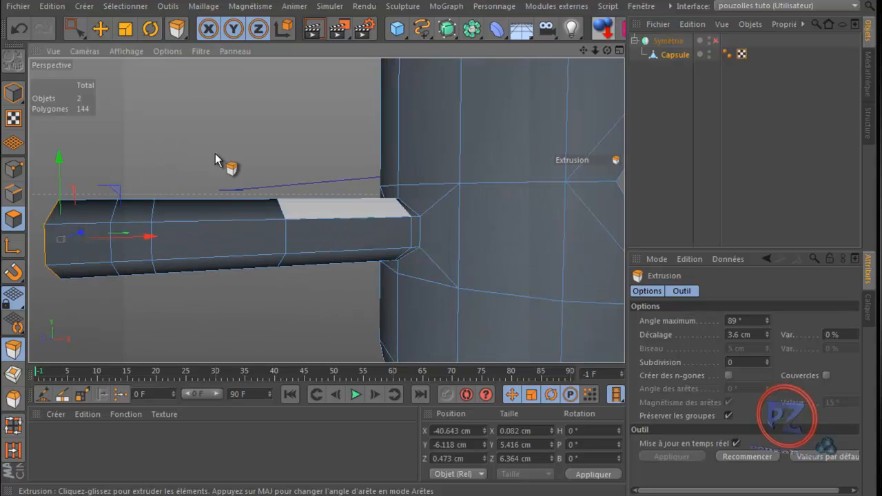
pyautogui.click(102, 29)
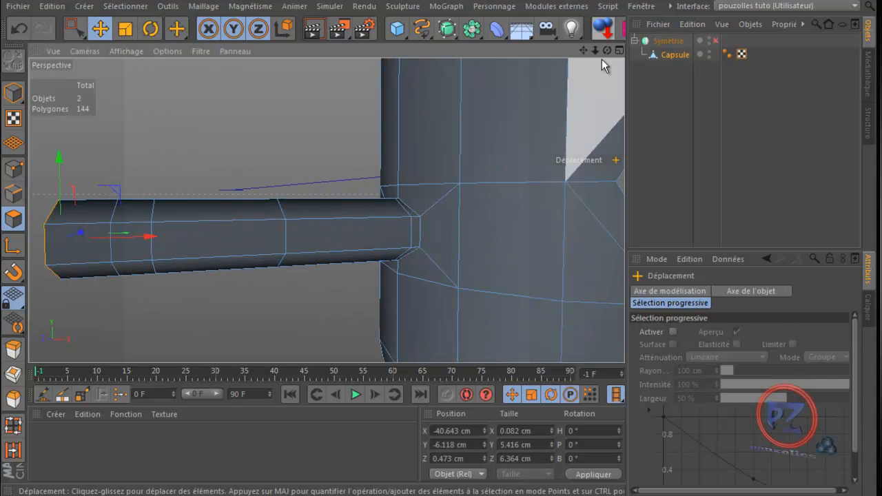
pyautogui.moveTo(607, 51); pyautogui.dragTo(440, 310)
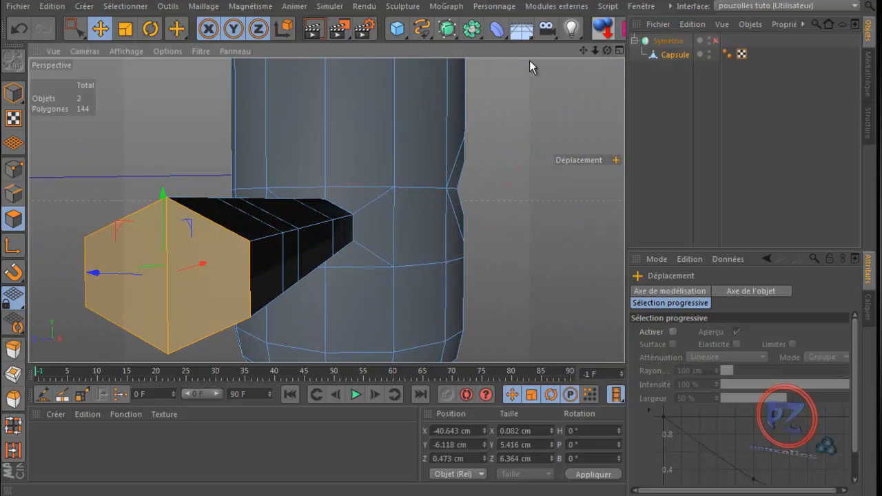
pyautogui.click(125, 29)
pyautogui.moveTo(161, 191); pyautogui.dragTo(163, 244)
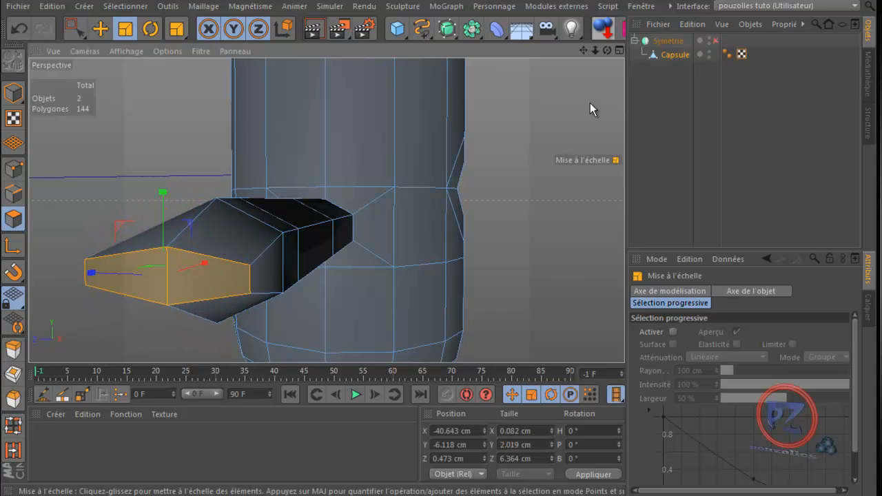
# Loop-select the six points just behind the arm's end face and scale them uniformly to about 3.66 cm in Y and 4.24 cm in Z
pyautogui.moveTo(606, 50); pyautogui.dragTo(437, 310)
pyautogui.moveTo(583, 50); pyautogui.dragTo(442, 315)
pyautogui.moveTo(602, 48); pyautogui.dragTo(439, 309)
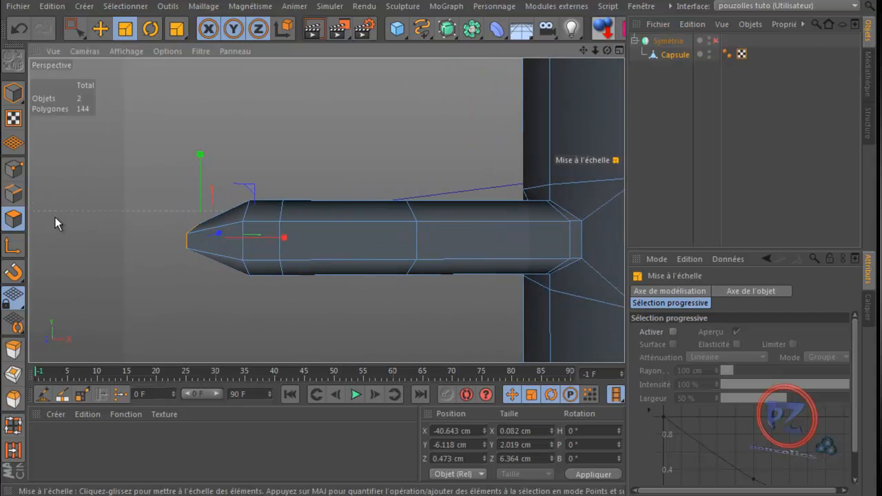
pyautogui.click(13, 193)
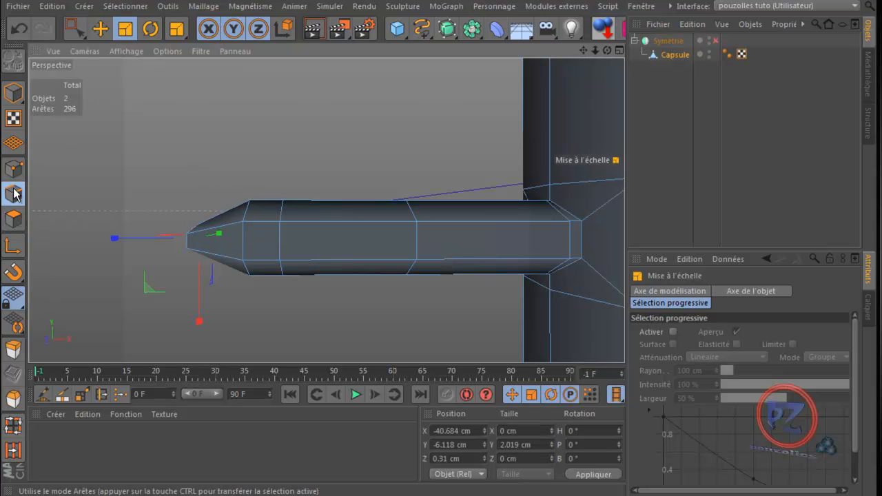
pyautogui.click(13, 168)
pyautogui.press('u')
pyautogui.press('l')
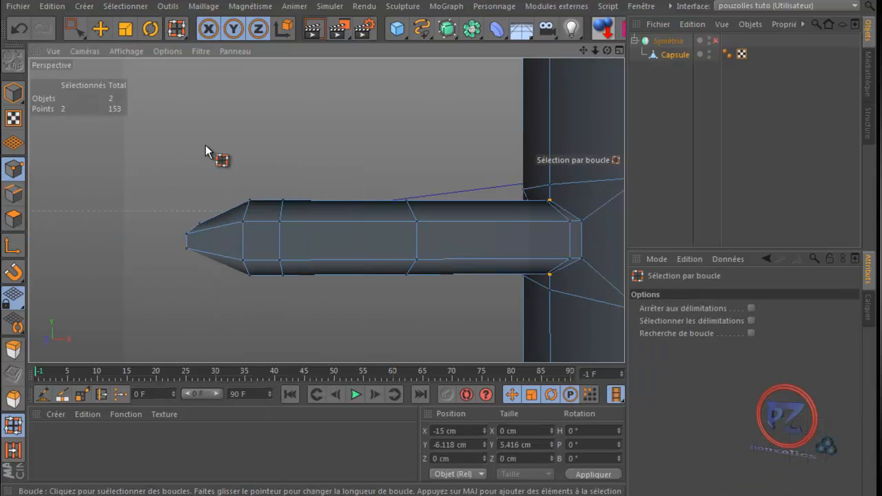
pyautogui.click(248, 217)
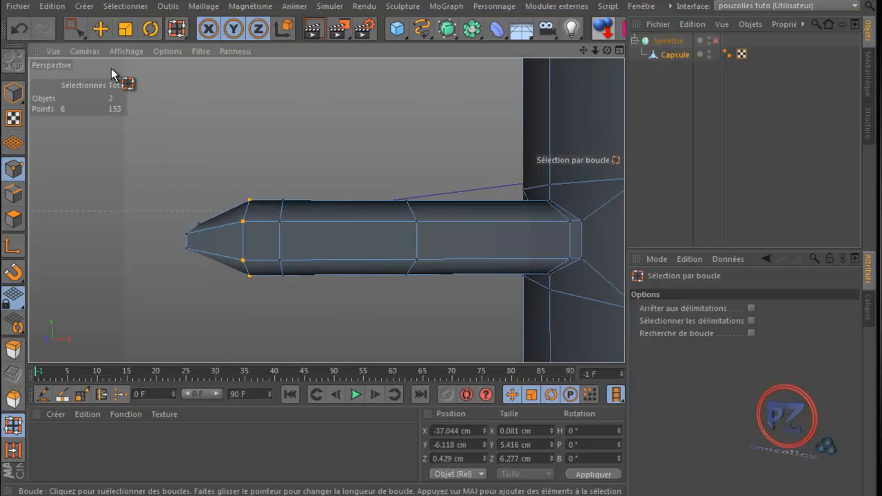
pyautogui.click(129, 30)
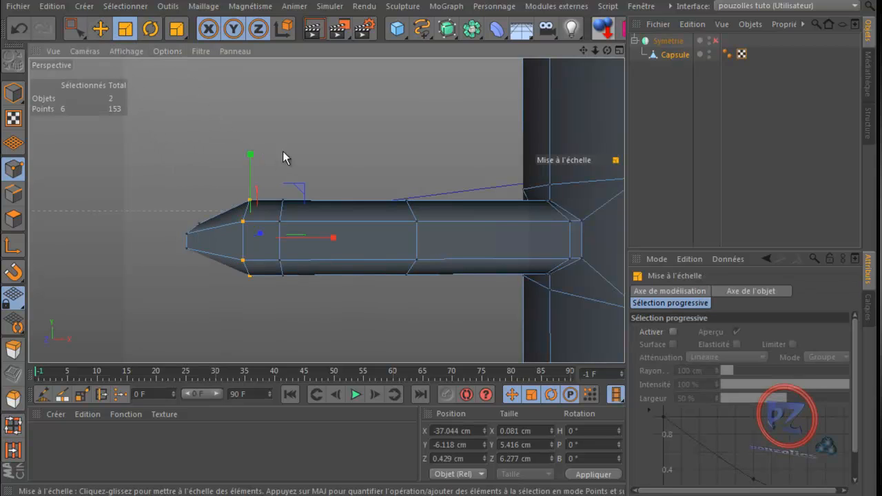
pyautogui.moveTo(323, 146); pyautogui.dragTo(179, 224)
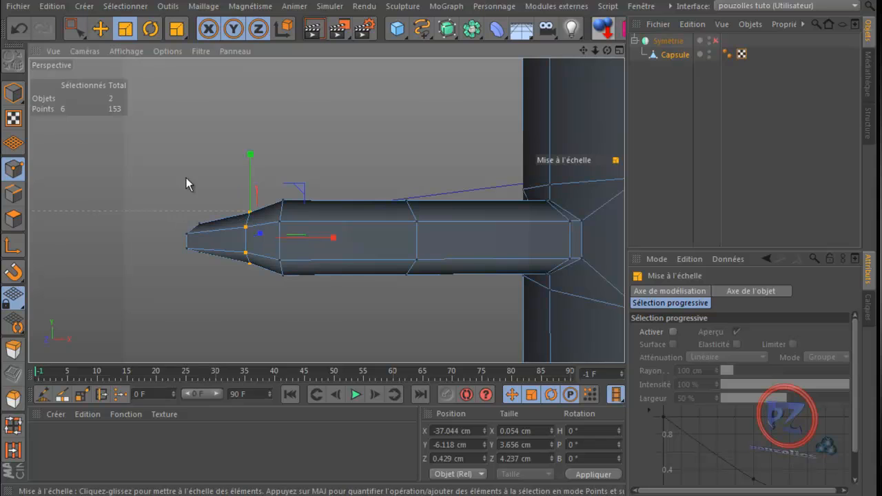
# Loop-select the second point ring behind the arm's end face and narrow it to about 2.76 cm in Y and 3.23 cm in Z
pyautogui.press('u')
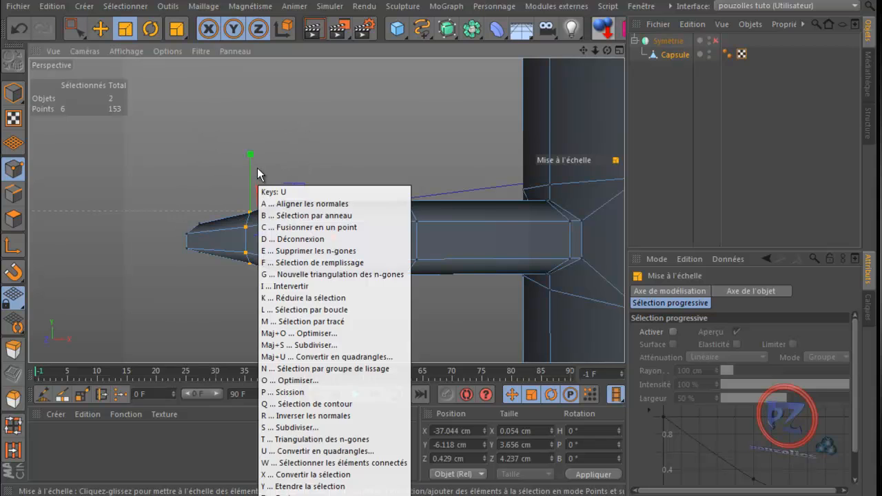
pyautogui.press('l')
pyautogui.click(280, 219)
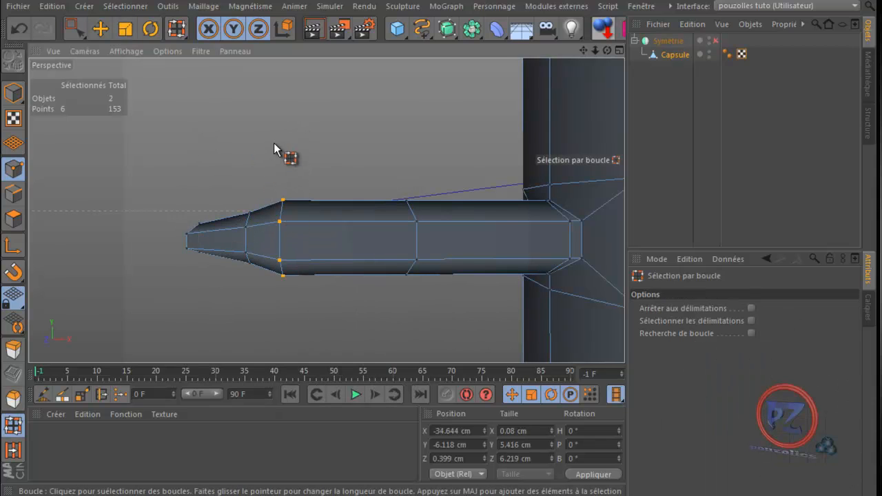
pyautogui.click(124, 28)
pyautogui.moveTo(333, 139); pyautogui.dragTo(191, 207)
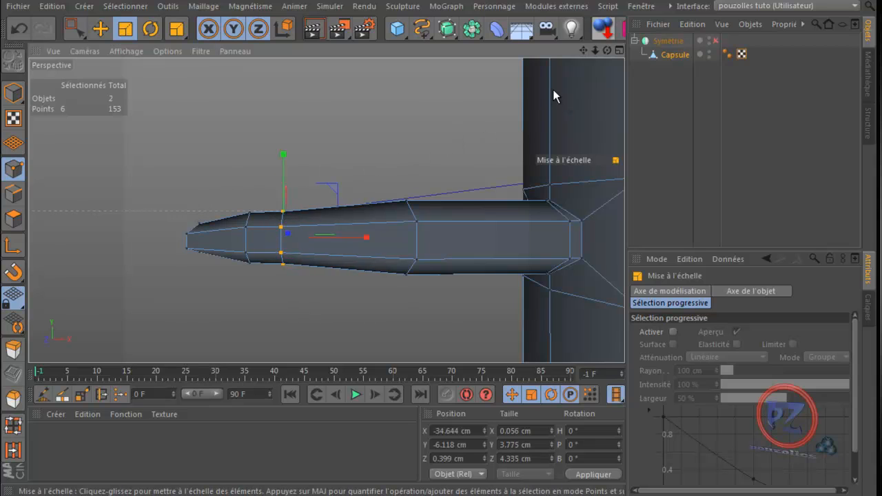
pyautogui.moveTo(325, 197)
pyautogui.mouseDown()
pyautogui.moveTo(331, 190)
pyautogui.moveTo(319, 204)
pyautogui.mouseUp()
pyautogui.moveTo(607, 50); pyautogui.dragTo(439, 313)
pyautogui.moveTo(215, 252); pyautogui.dragTo(229, 253)
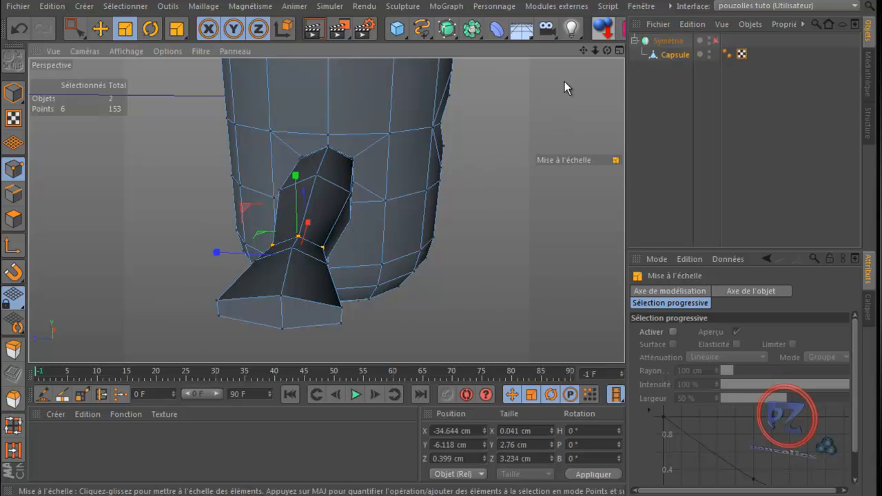
# Move the upper and lower middle points of the ring just behind the end face inward along Y, the lower one to about -7.27 cm
pyautogui.moveTo(606, 50); pyautogui.dragTo(439, 310)
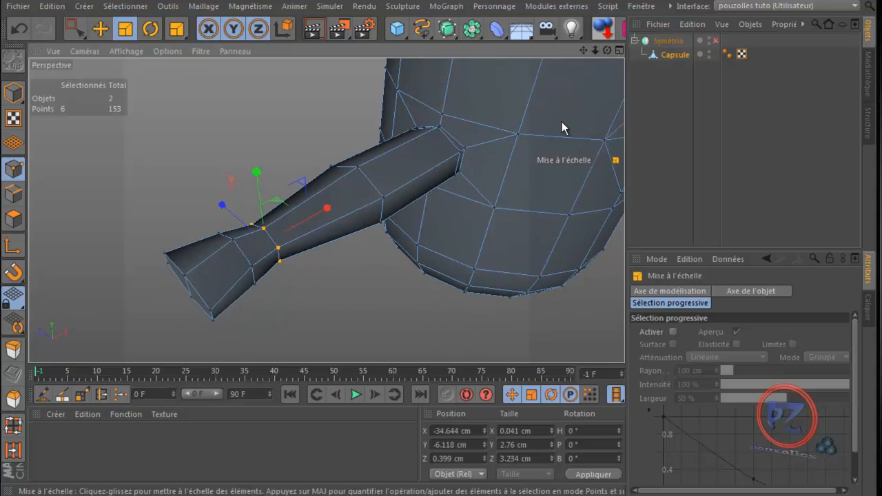
pyautogui.moveTo(608, 53); pyautogui.dragTo(439, 315)
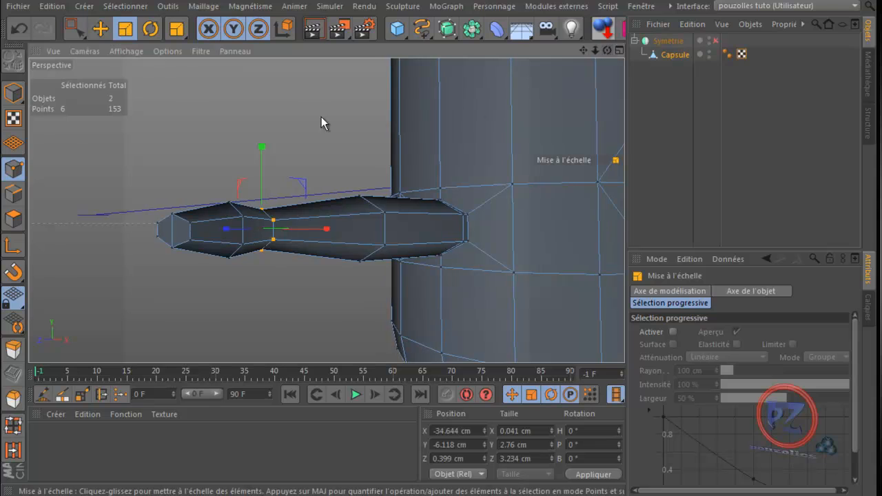
pyautogui.click(100, 28)
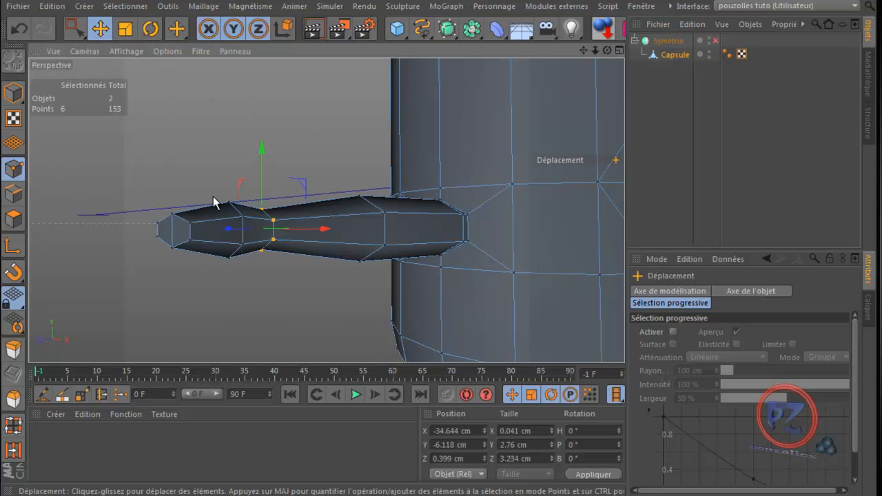
pyautogui.click(229, 203)
pyautogui.moveTo(228, 123); pyautogui.dragTo(228, 125)
pyautogui.click(228, 257)
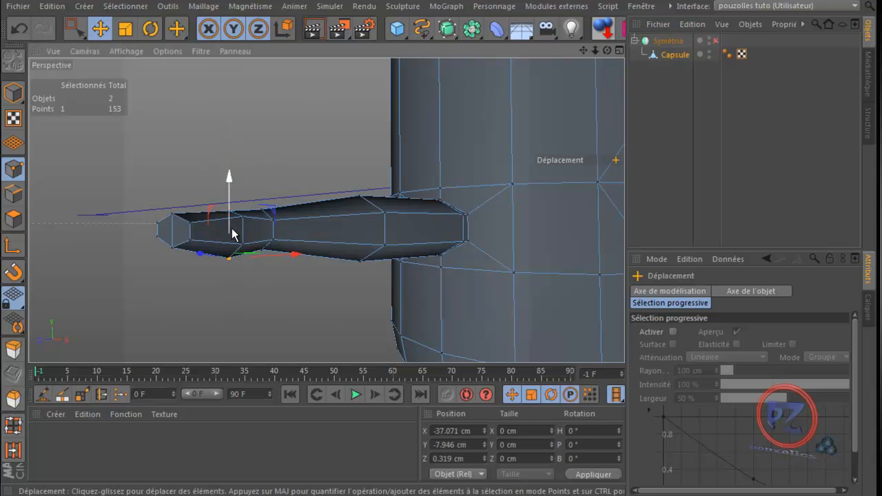
pyautogui.moveTo(230, 181); pyautogui.dragTo(230, 167)
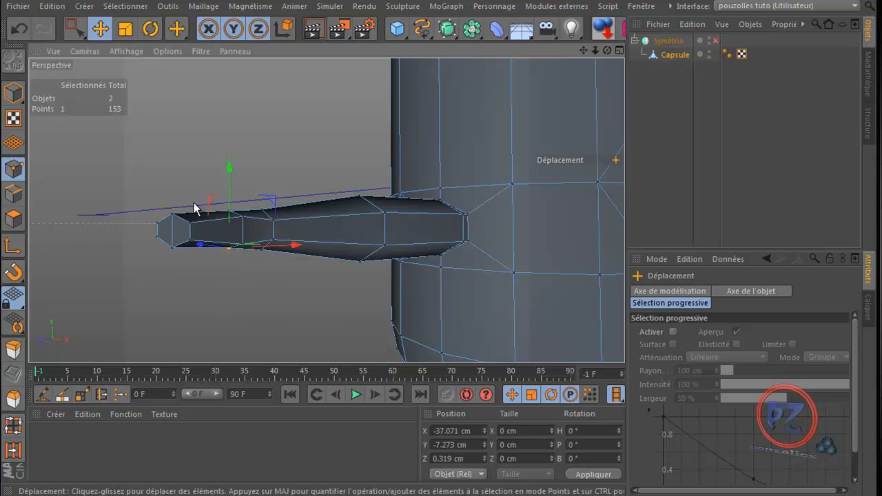
# Move the end face's upper and lower middle points inward along Y, the lower one to about -6.68 cm
pyautogui.click(172, 214)
pyautogui.moveTo(173, 134); pyautogui.dragTo(173, 146)
pyautogui.click(172, 247)
pyautogui.moveTo(174, 186); pyautogui.dragTo(174, 176)
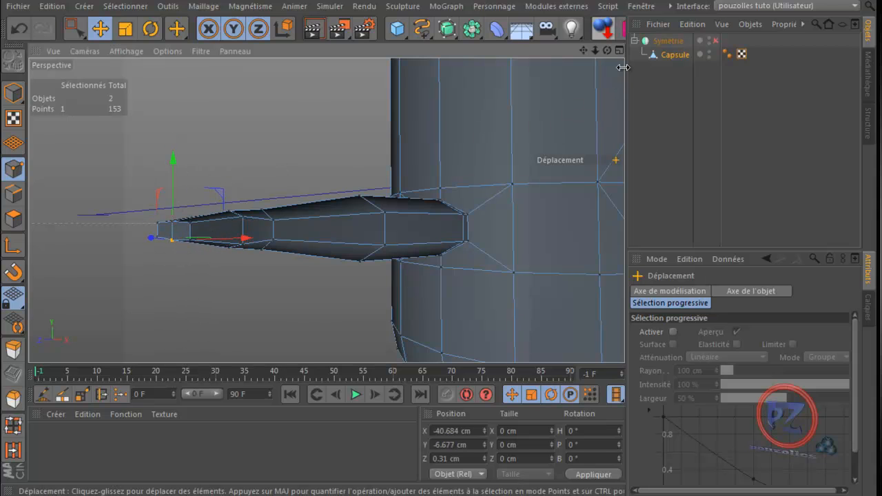
# Select the four outer corner points of the arm's end face and scale them along Z to about 5.45 cm
pyautogui.moveTo(607, 50); pyautogui.dragTo(442, 307)
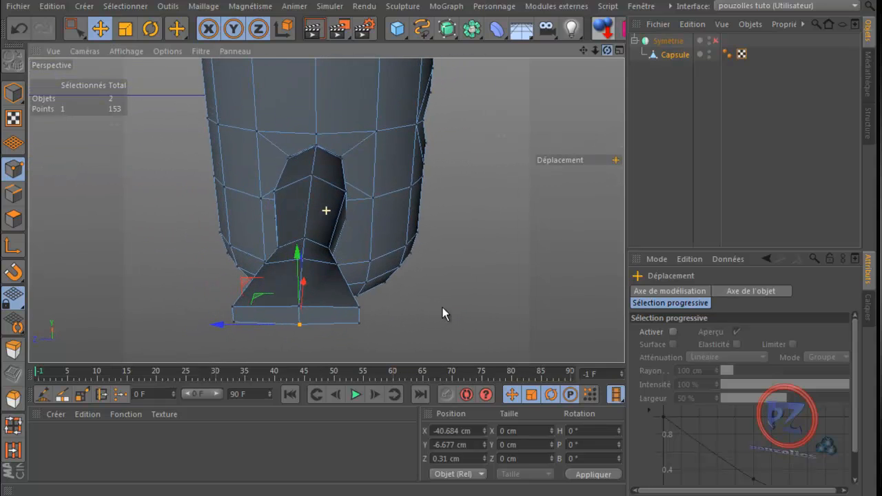
pyautogui.click(233, 309)
pyautogui.keyDown('shift'); pyautogui.click(234, 321); pyautogui.keyUp('shift')
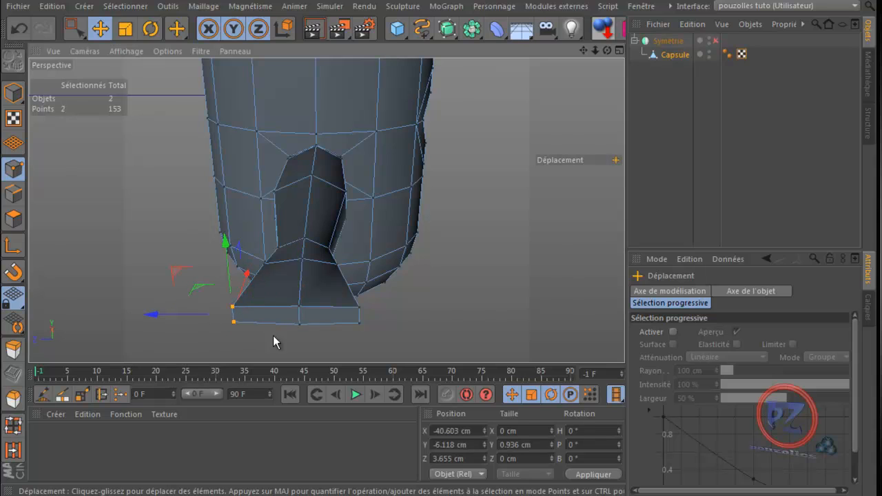
pyautogui.keyDown('shift'); pyautogui.click(359, 307); pyautogui.keyUp('shift')
pyautogui.keyDown('shift'); pyautogui.click(359, 322); pyautogui.keyUp('shift')
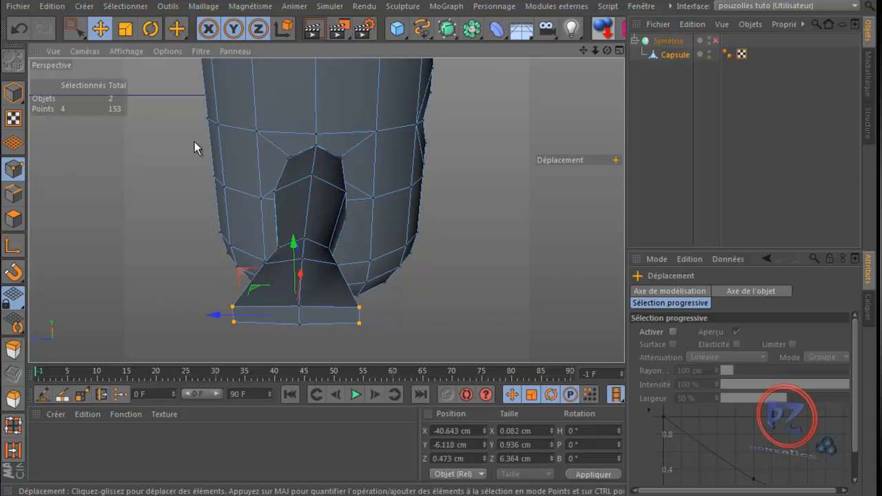
pyautogui.click(125, 30)
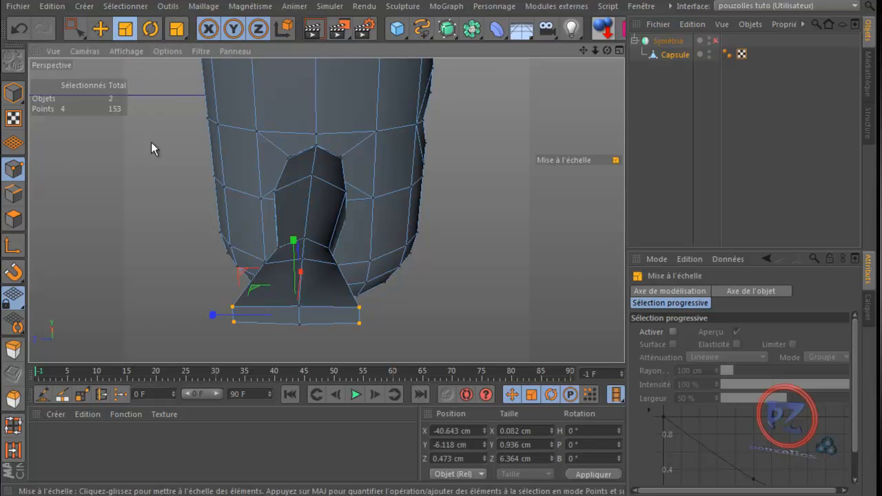
pyautogui.moveTo(212, 318); pyautogui.dragTo(223, 319)
# Move the four end-face corner points along Z to a position of about 0.34 cm
pyautogui.moveTo(606, 50); pyautogui.dragTo(438, 308)
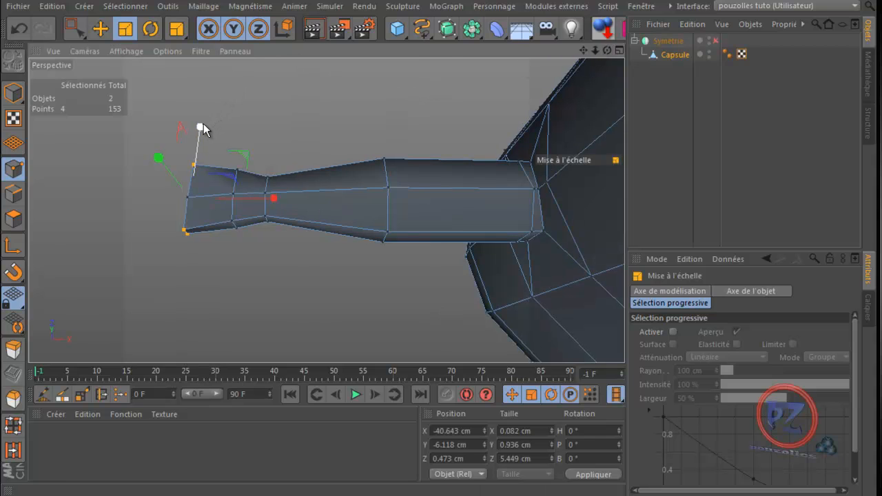
pyautogui.click(100, 29)
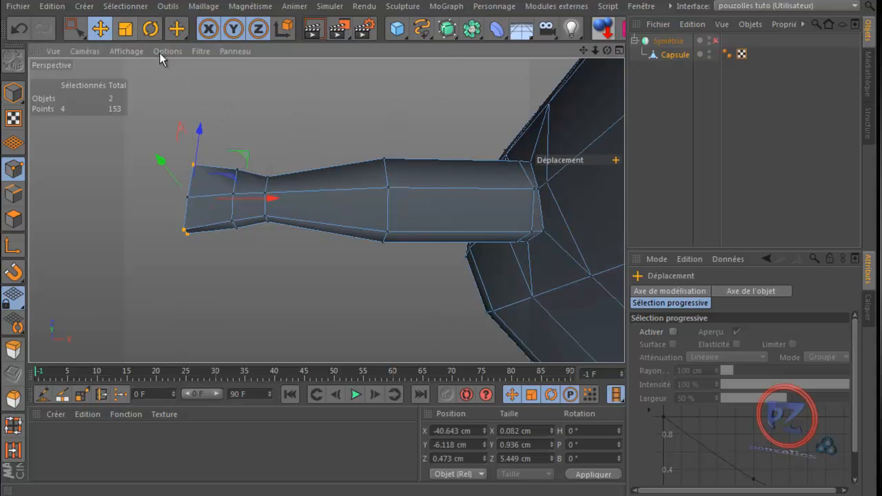
pyautogui.moveTo(202, 125); pyautogui.dragTo(202, 127)
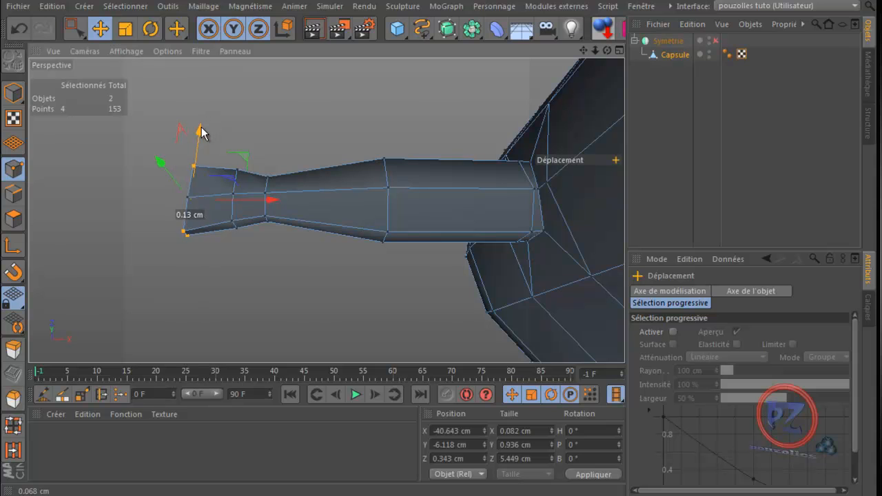
# Cut three loops around the arm with the Couteau tool in Boucle mode: one on each side of the elbow ring and one near the shoulder
pyautogui.moveTo(439, 309)
pyautogui.keyDown('alt'); pyautogui.mouseDown()
pyautogui.moveTo(445, 302)
pyautogui.moveTo(441, 309)
pyautogui.mouseUp(); pyautogui.keyUp('alt')
pyautogui.moveTo(439, 315)
pyautogui.keyDown('alt'); pyautogui.mouseDown()
pyautogui.moveTo(435, 307)
pyautogui.moveTo(446, 309)
pyautogui.moveTo(438, 312)
pyautogui.mouseUp(); pyautogui.keyUp('alt')
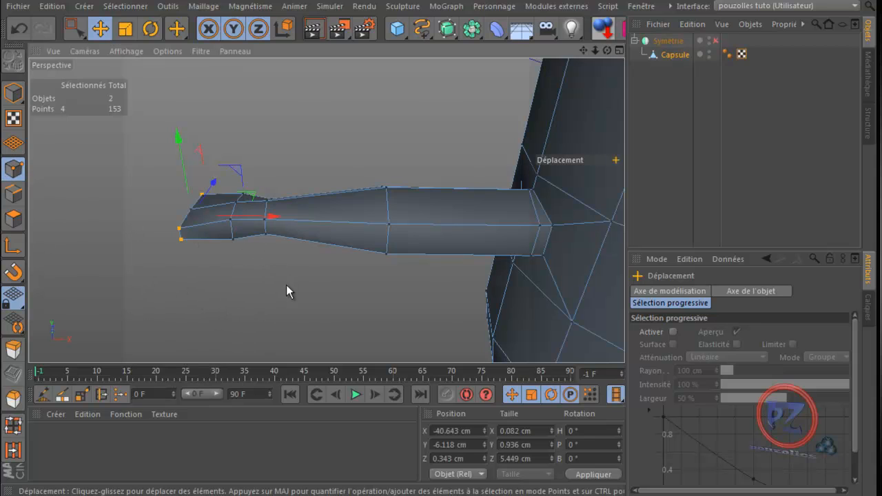
pyautogui.press('k')
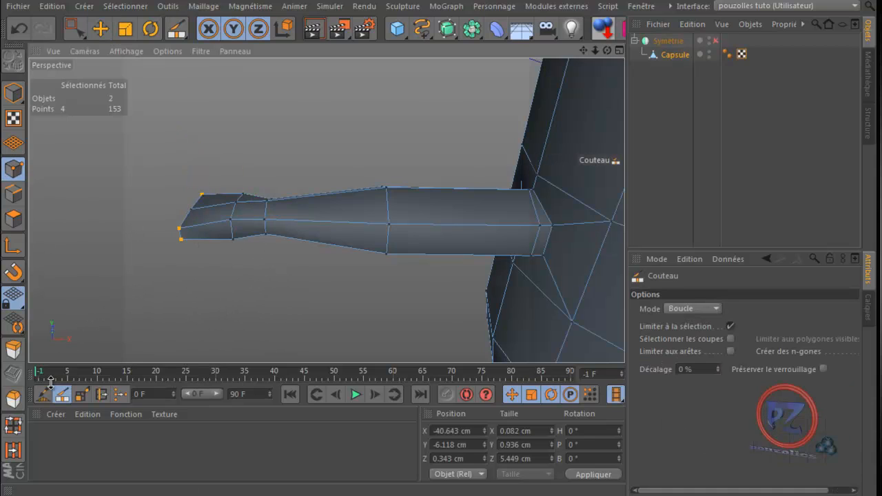
pyautogui.rightClick(246, 261)
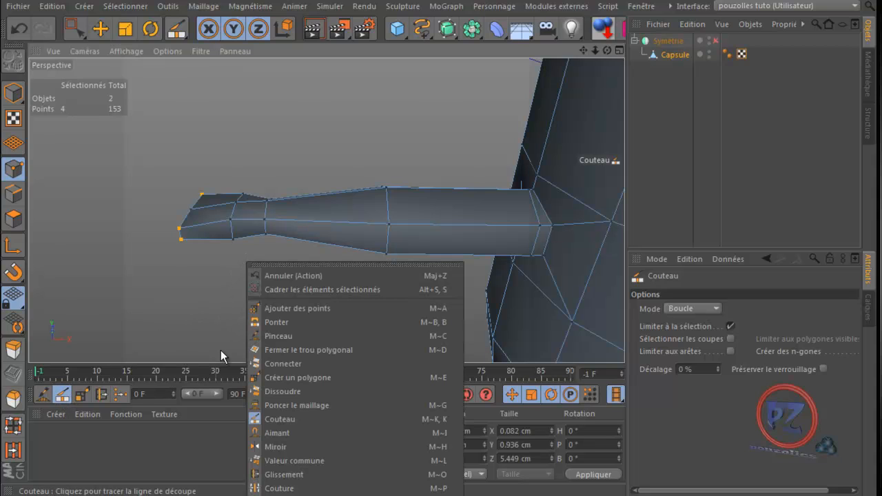
pyautogui.click(416, 160)
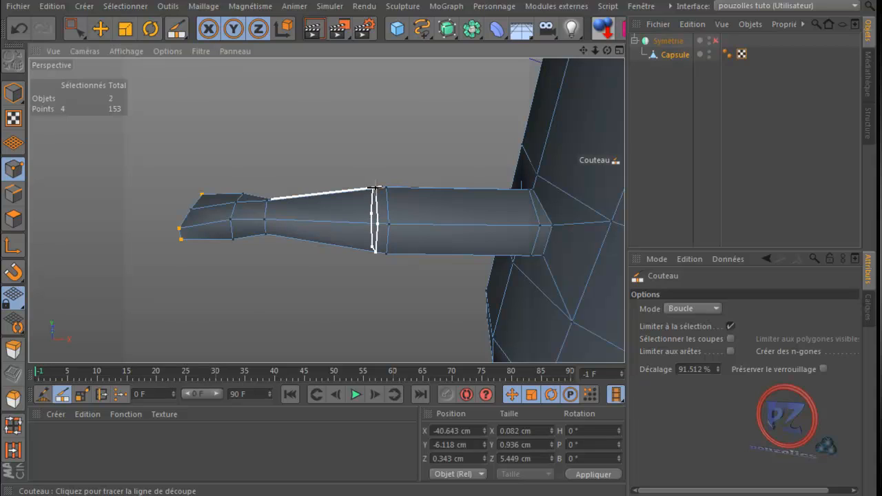
pyautogui.click(375, 189)
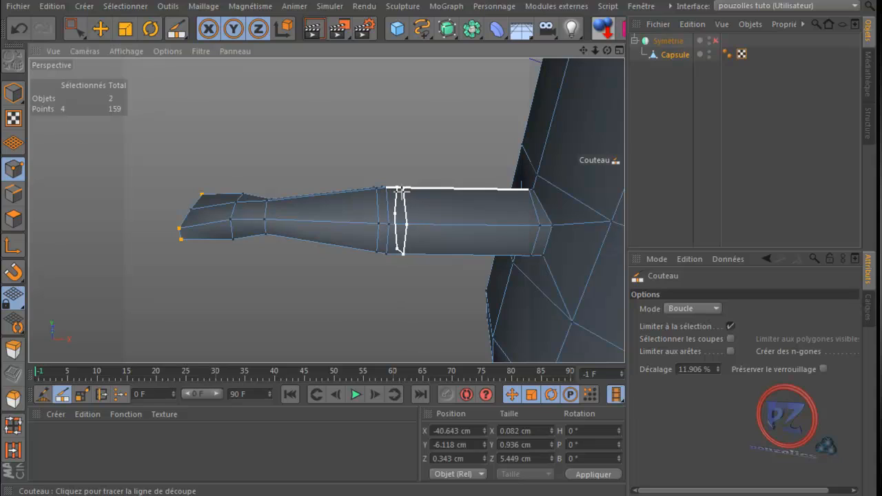
pyautogui.click(404, 193)
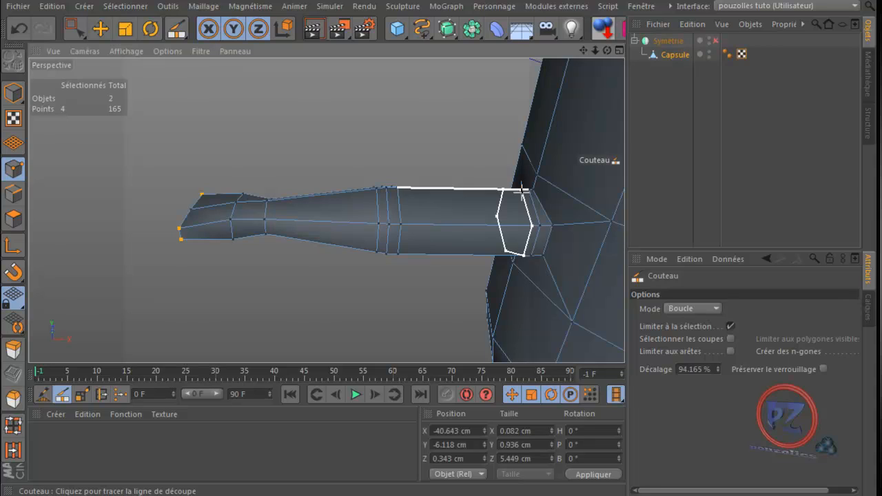
pyautogui.click(522, 190)
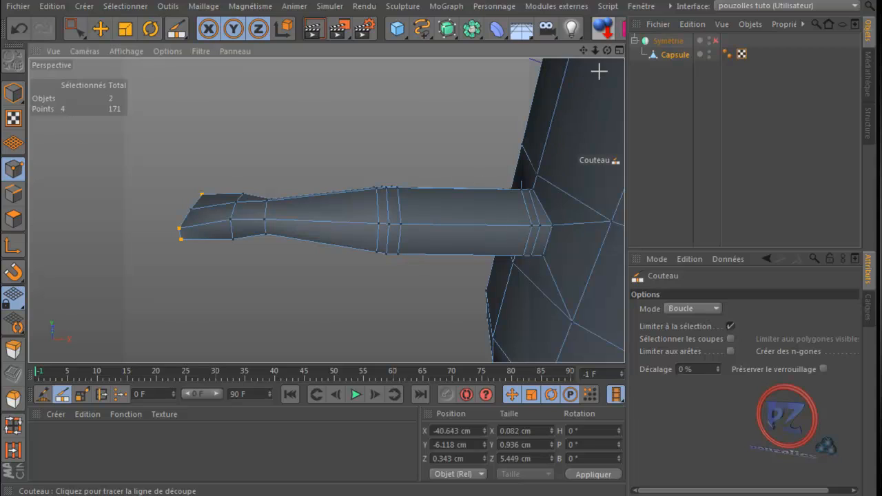
# Try to scale the upper arm's polygon loop along Z to about 5.26 cm
pyautogui.moveTo(609, 50); pyautogui.dragTo(439, 310)
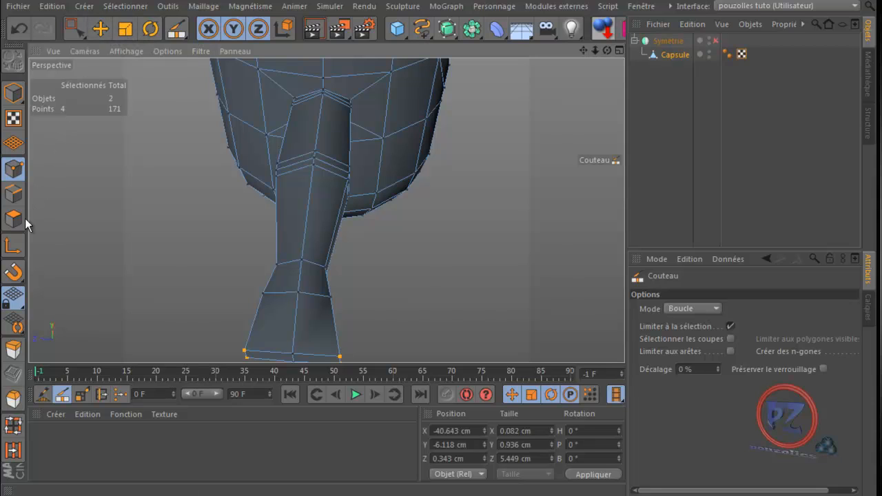
pyautogui.click(4, 219)
pyautogui.click(100, 29)
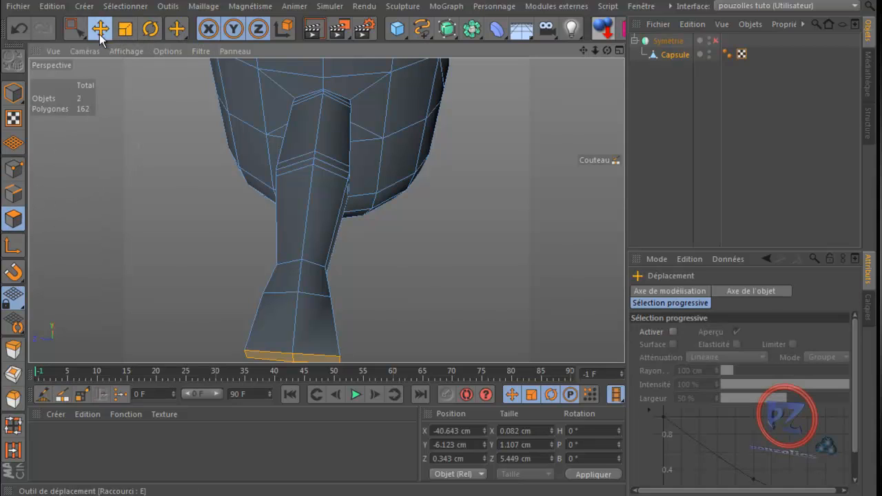
pyautogui.press('u')
pyautogui.press('l')
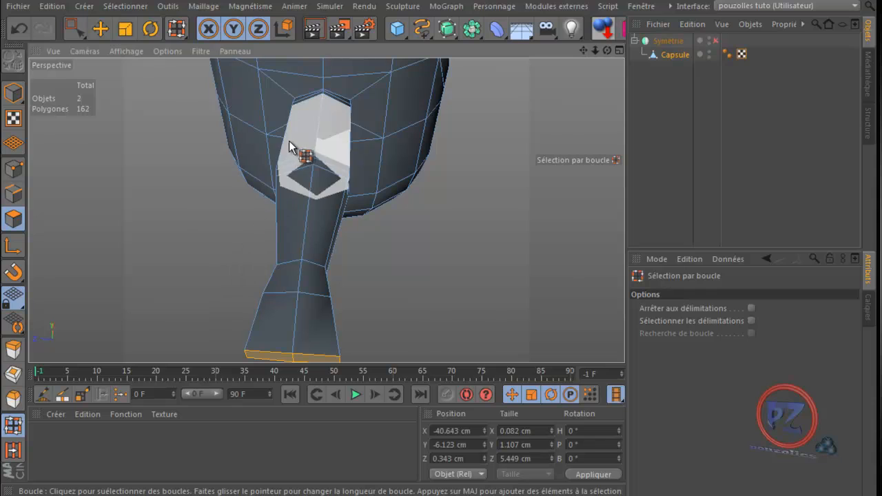
pyautogui.click(295, 134)
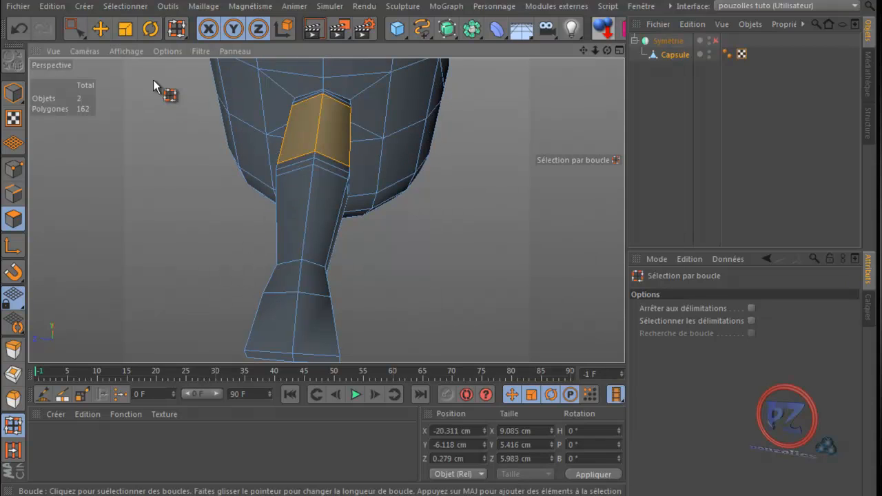
pyautogui.click(124, 30)
pyautogui.moveTo(235, 142); pyautogui.dragTo(241, 145)
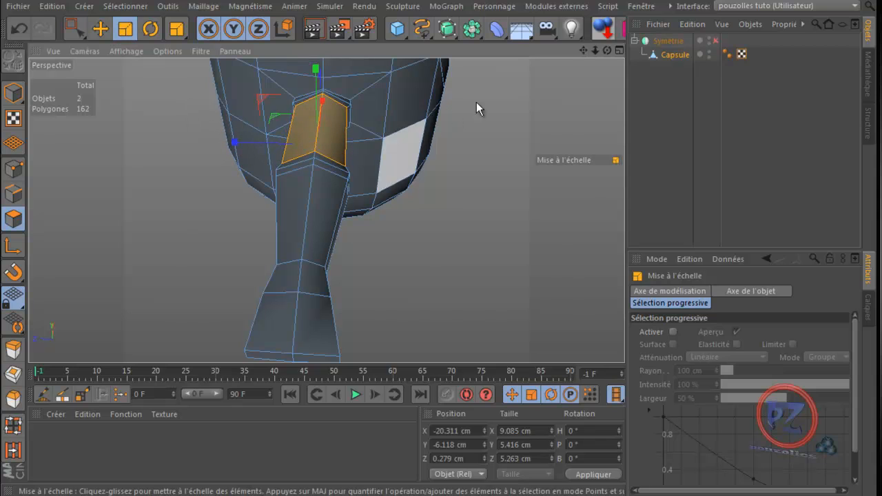
pyautogui.moveTo(607, 51); pyautogui.dragTo(439, 309)
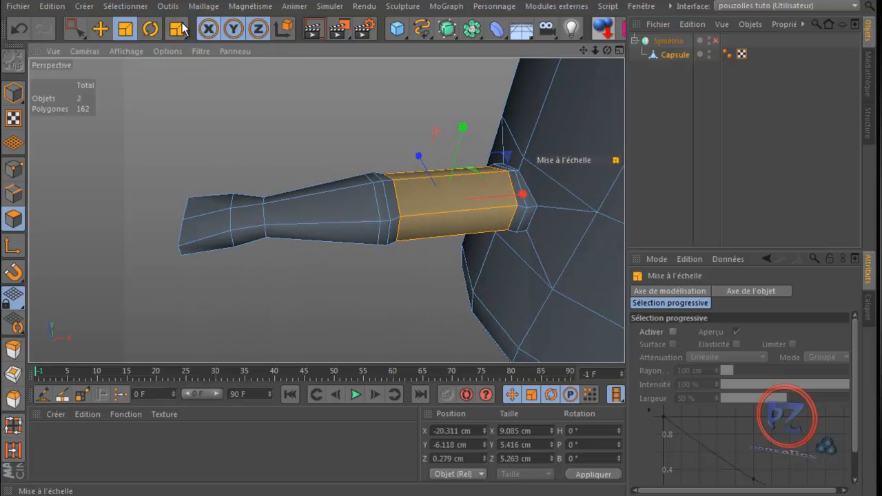
pyautogui.click(13, 29)
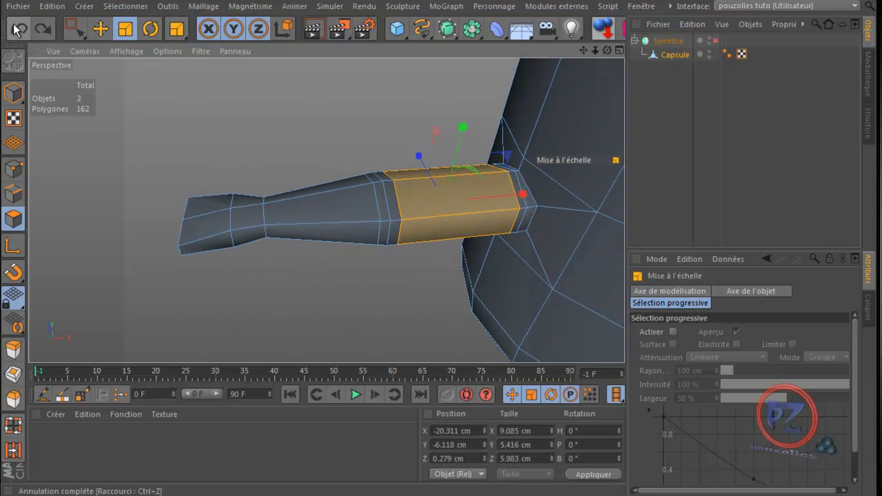
# Select the two point loops flanking the elbow ring and scale them to about 2.11 cm in X, 4.73 cm in Y and 5.22 cm in Z
pyautogui.click(13, 168)
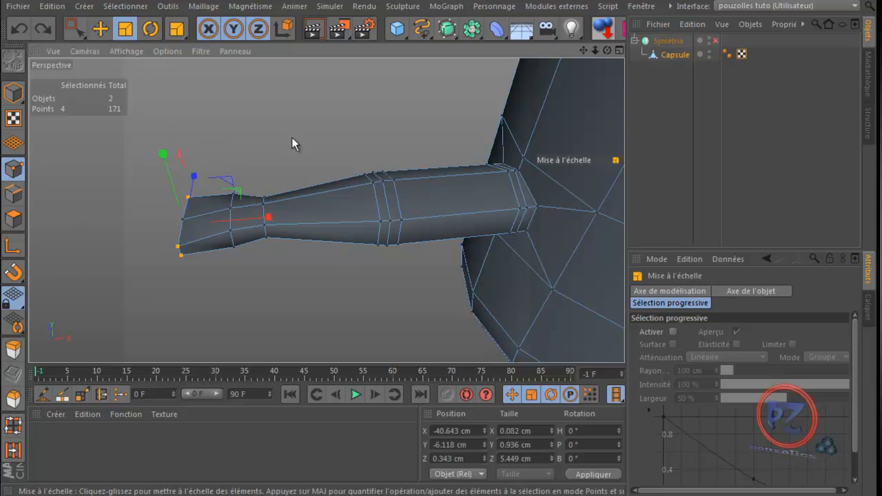
pyautogui.press('u')
pyautogui.press('l')
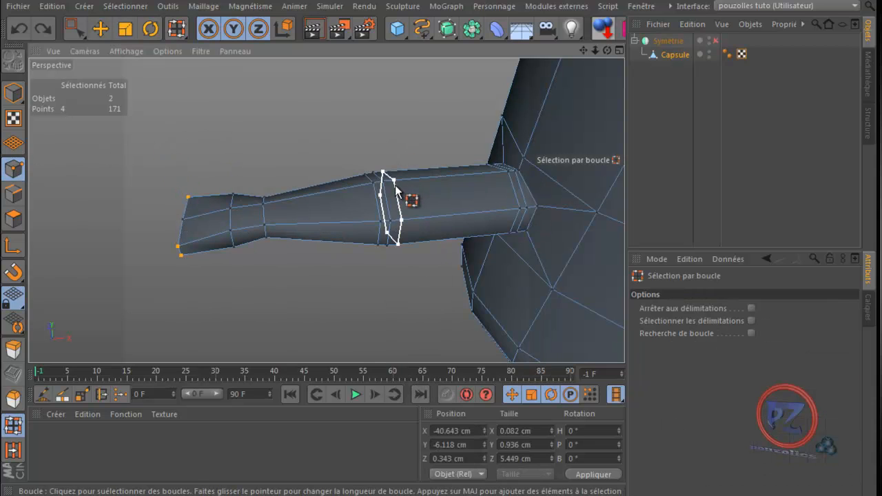
pyautogui.click(395, 186)
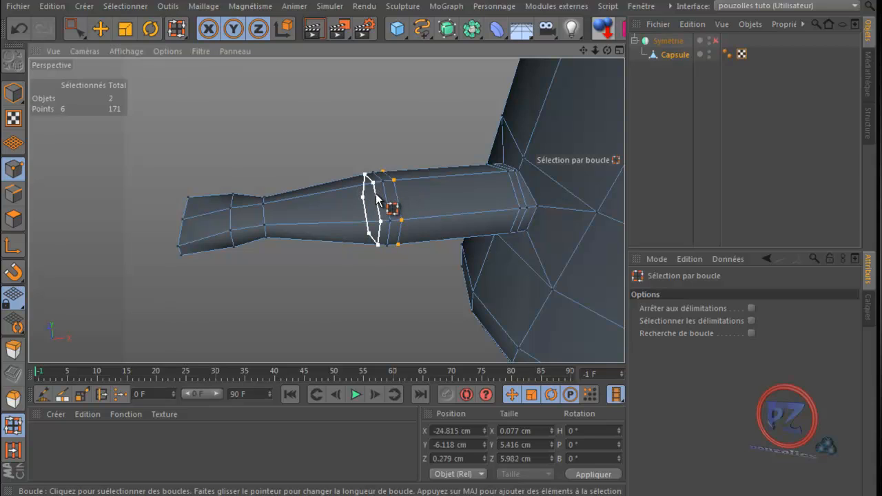
pyautogui.keyDown('shift'); pyautogui.click(376, 199); pyautogui.keyUp('shift')
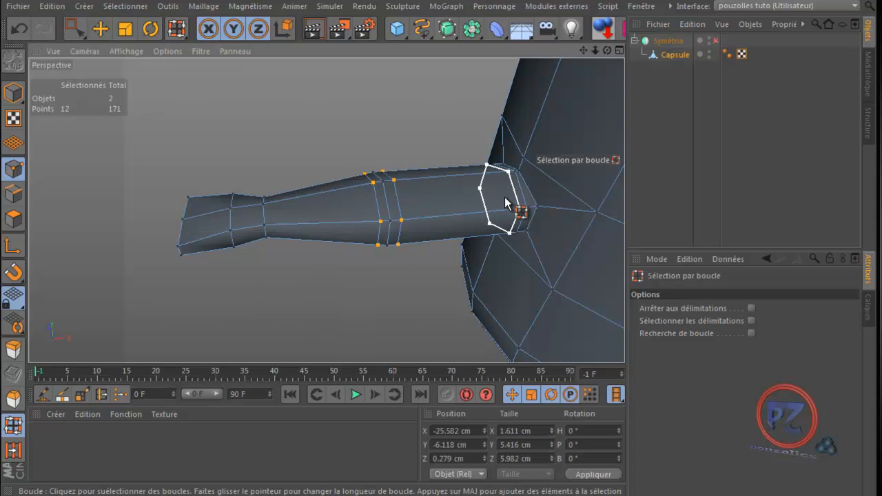
pyautogui.click(125, 28)
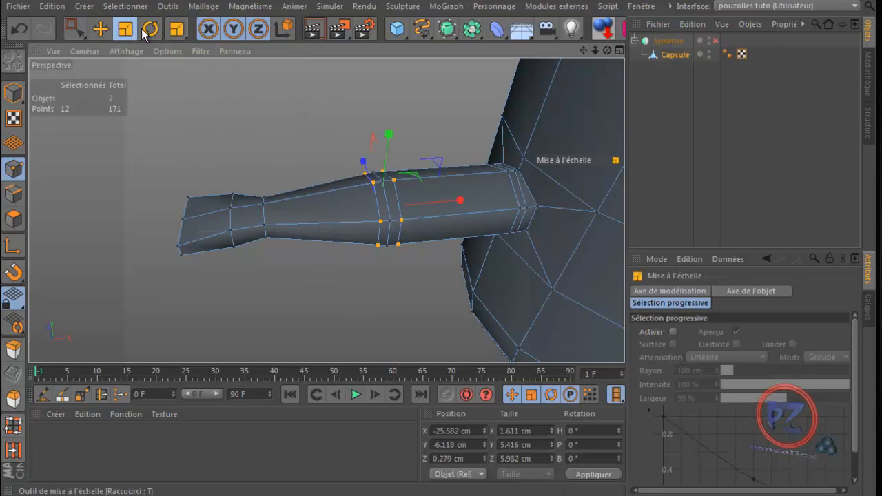
pyautogui.moveTo(606, 50); pyautogui.dragTo(440, 309)
pyautogui.moveTo(212, 94); pyautogui.dragTo(106, 76)
pyautogui.moveTo(349, 107)
pyautogui.mouseDown()
pyautogui.moveTo(339, 127)
pyautogui.moveTo(351, 109)
pyautogui.mouseUp()
pyautogui.moveTo(256, 161); pyautogui.dragTo(241, 168)
pyautogui.moveTo(606, 49); pyautogui.dragTo(446, 312)
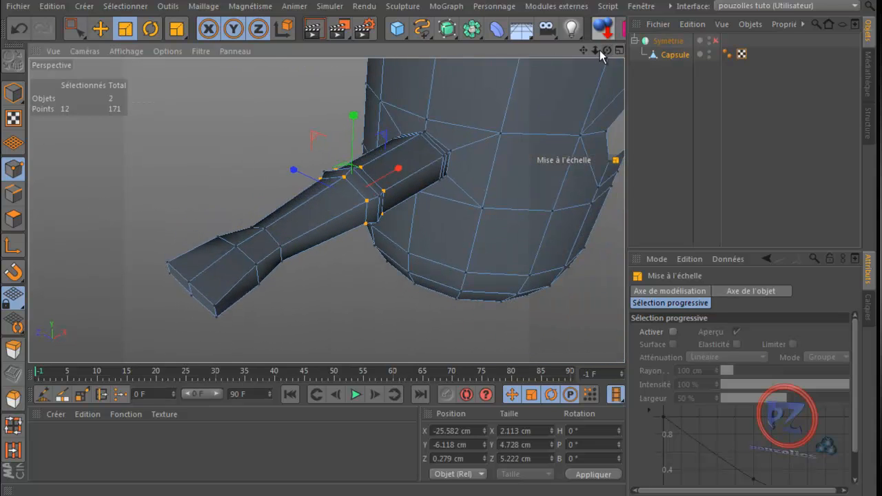
# Add a Hyper NURBS object and make Symétrie its child
pyautogui.click(668, 43)
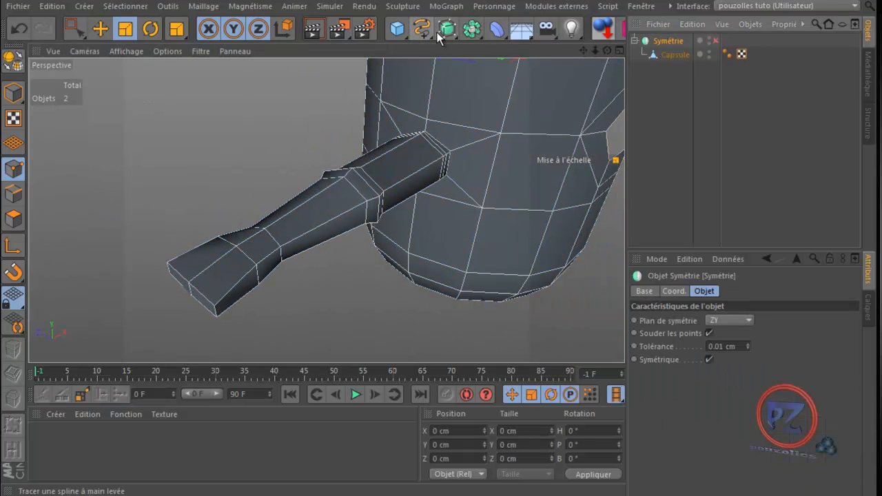
pyautogui.click(447, 29)
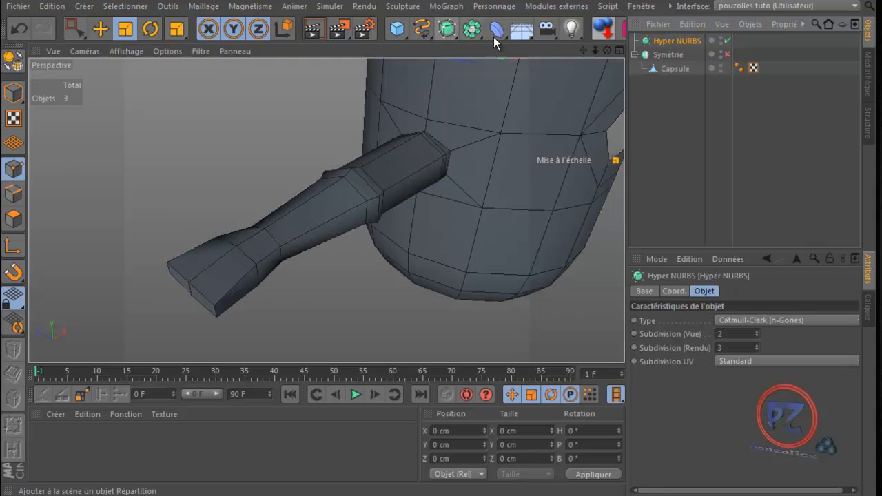
pyautogui.click(674, 53)
pyautogui.moveTo(673, 55); pyautogui.dragTo(677, 40)
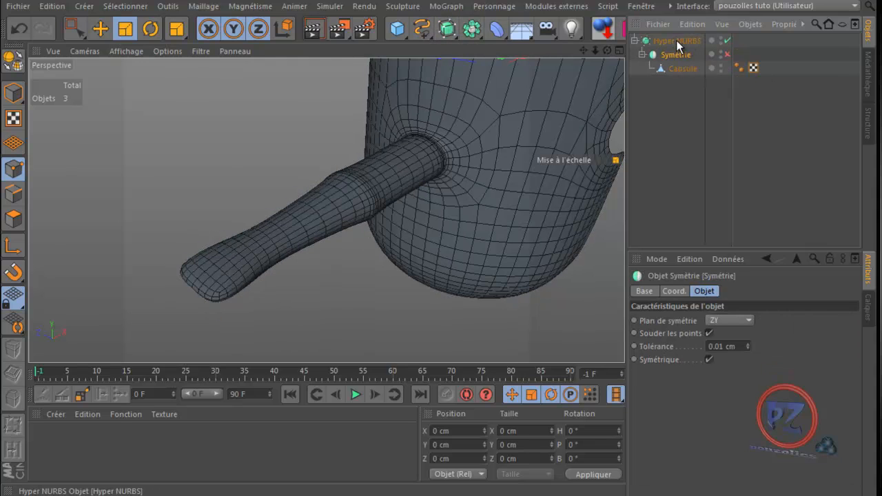
# Select the Capsule's middle elbow point loop and scale it down to about 3.51 cm in Y and 3.89 cm in Z
pyautogui.moveTo(606, 49); pyautogui.dragTo(437, 308)
pyautogui.click(678, 68)
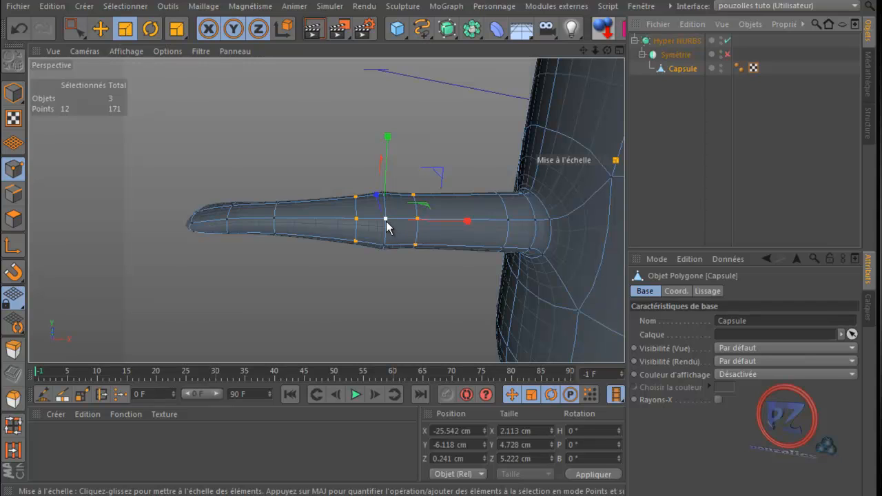
pyautogui.press('u')
pyautogui.press('l')
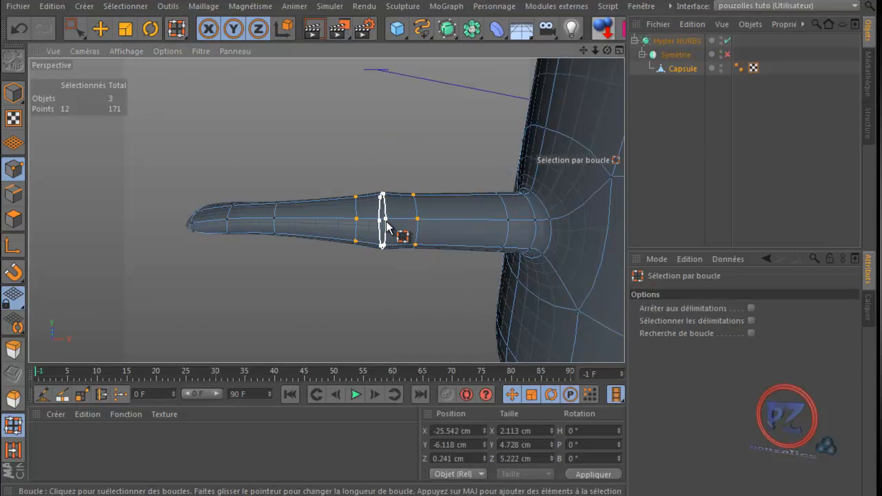
pyautogui.click(387, 224)
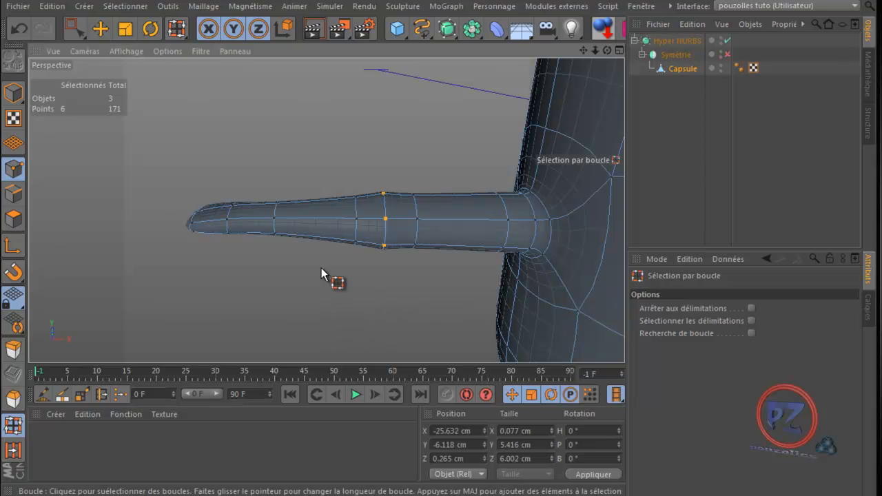
pyautogui.click(126, 28)
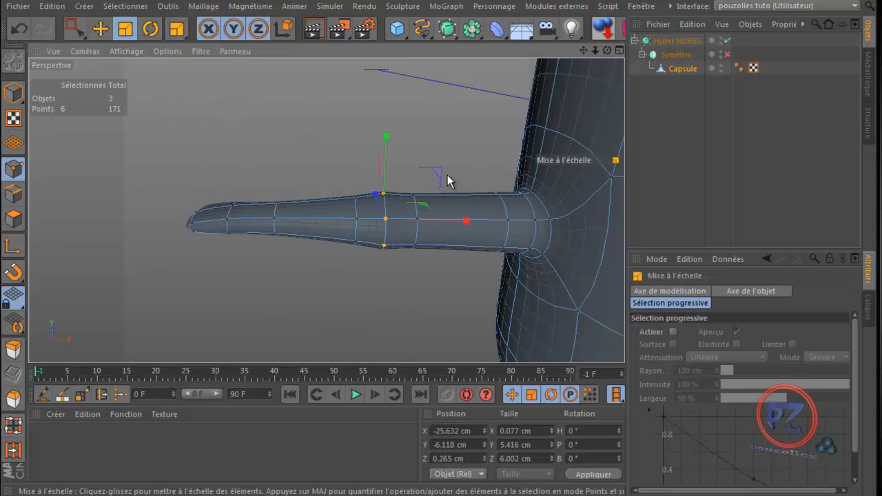
pyautogui.moveTo(470, 139); pyautogui.dragTo(309, 223)
pyautogui.moveTo(607, 51); pyautogui.dragTo(438, 312)
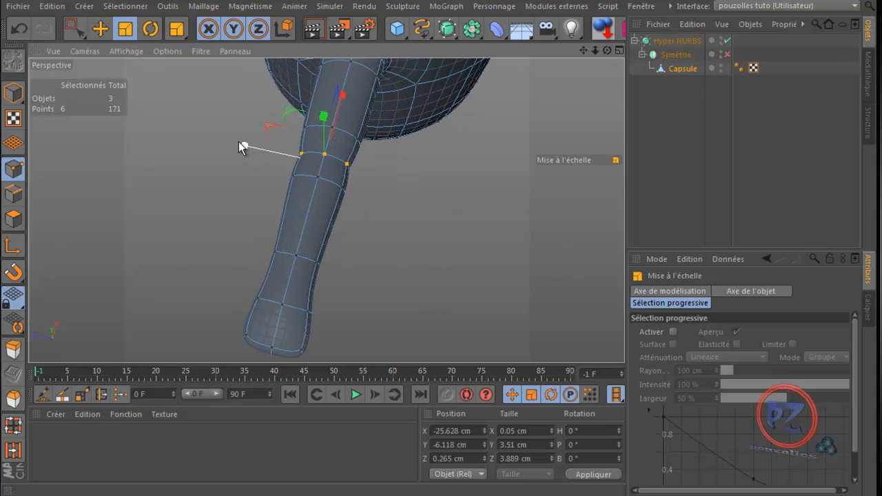
# Add the arm's other point loops, from the shoulder down to the hand end, to the selection
pyautogui.press('u')
pyautogui.press('l')
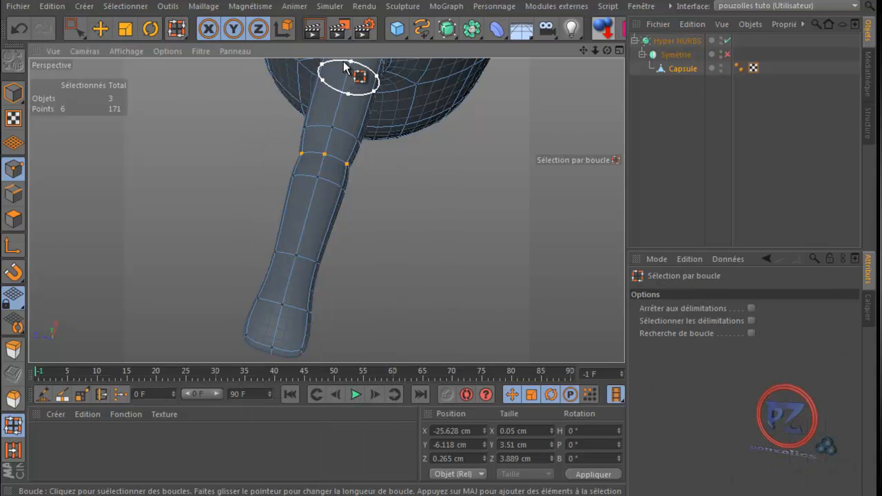
pyautogui.keyDown('shift'); pyautogui.click(343, 61); pyautogui.keyUp('shift')
pyautogui.keyDown('shift'); pyautogui.click(335, 138); pyautogui.keyUp('shift')
pyautogui.keyDown('shift'); pyautogui.click(311, 181); pyautogui.keyUp('shift')
pyautogui.keyDown('shift'); pyautogui.click(290, 259); pyautogui.keyUp('shift')
pyautogui.keyDown('shift'); pyautogui.click(287, 310); pyautogui.keyUp('shift')
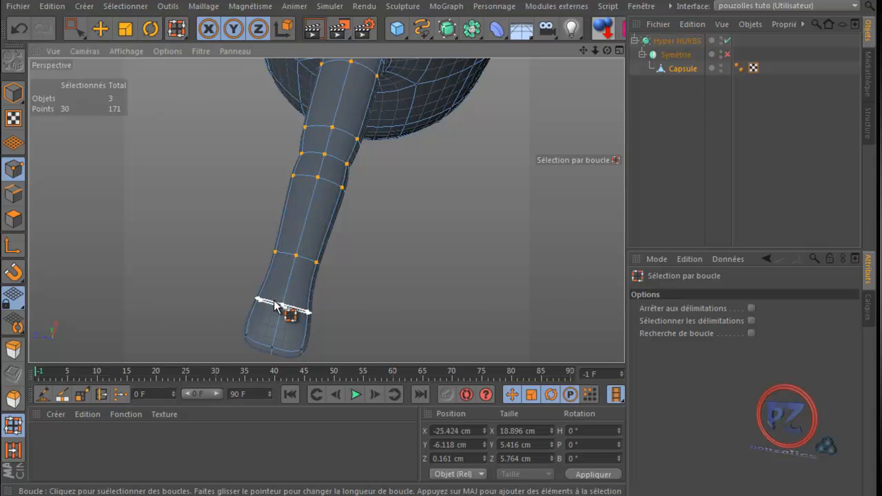
pyautogui.keyDown('shift'); pyautogui.click(263, 348); pyautogui.keyUp('shift')
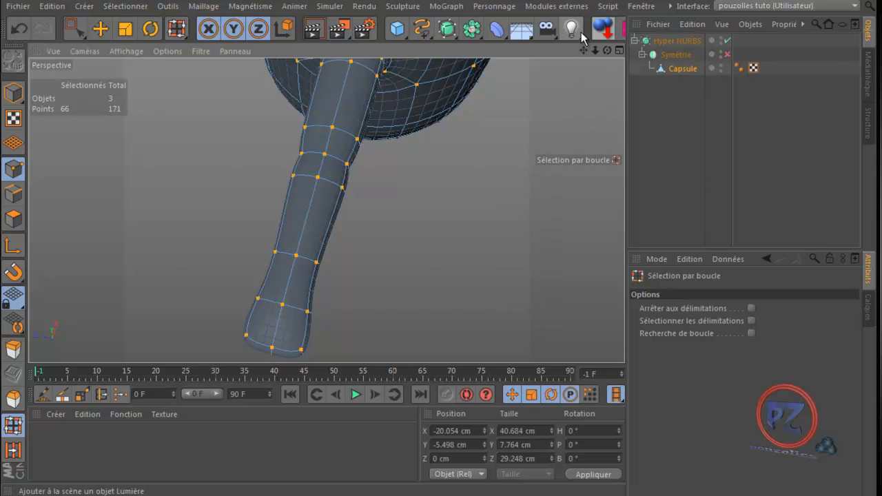
# Examine the selected points around the arm and body, and display them in the four-view layout
pyautogui.moveTo(607, 50); pyautogui.dragTo(439, 310)
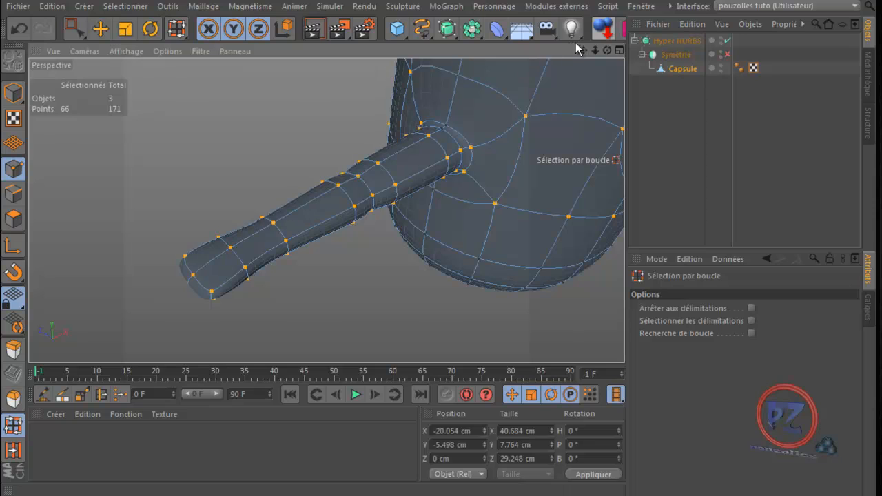
pyautogui.moveTo(587, 49); pyautogui.dragTo(442, 307)
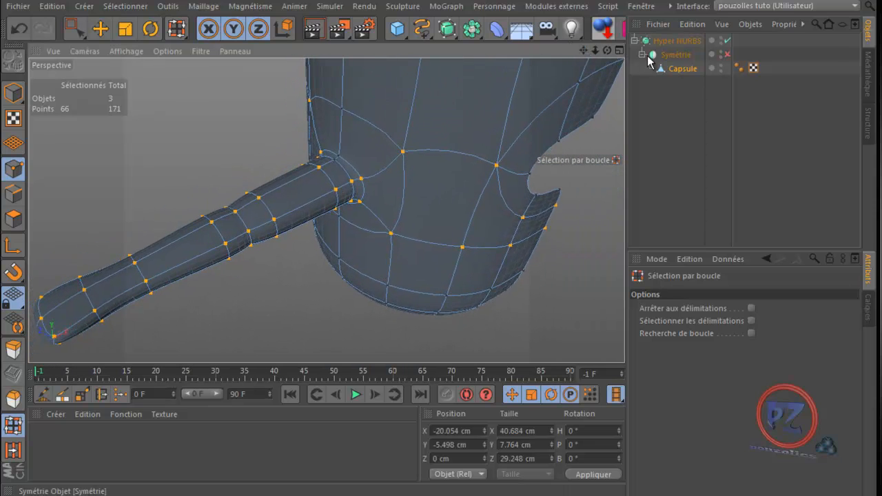
pyautogui.moveTo(608, 50); pyautogui.dragTo(441, 309)
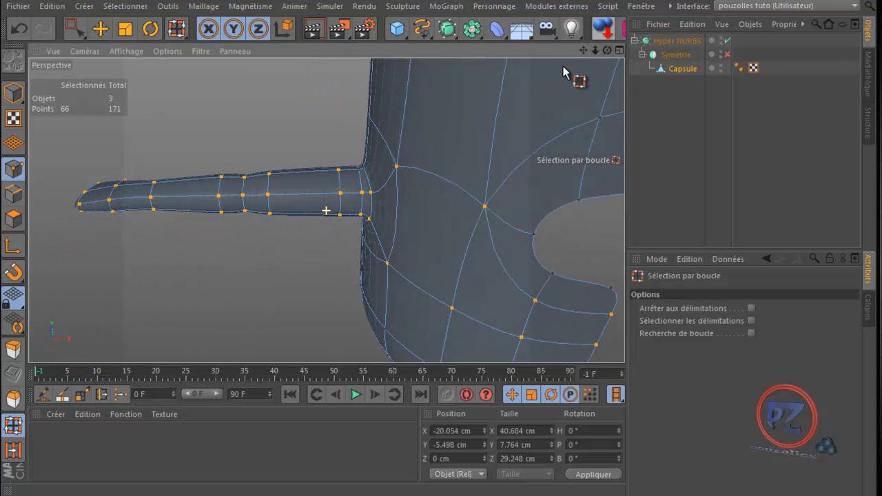
pyautogui.rightClick(271, 234)
pyautogui.press('Escape')
pyautogui.middleClick(257, 236)
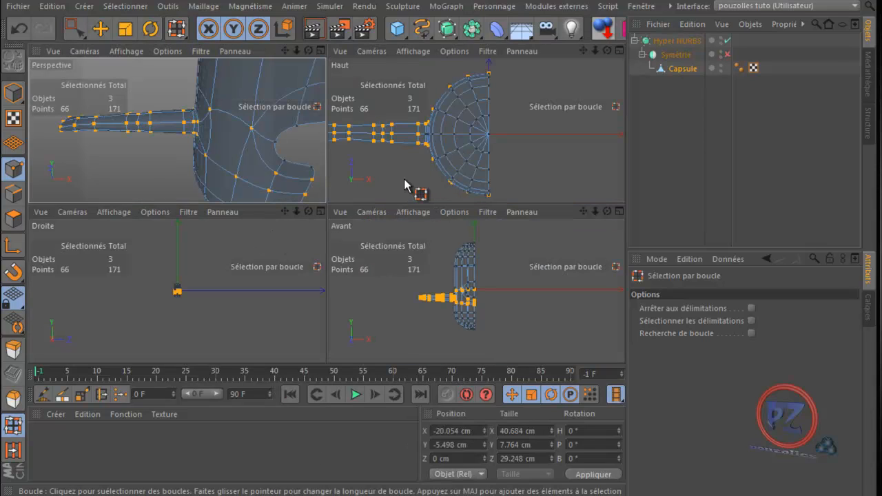
# Clear the selection and select only the arm's point loops in the Haut view, from the shoulder to the hand end
pyautogui.middleClick(404, 179)
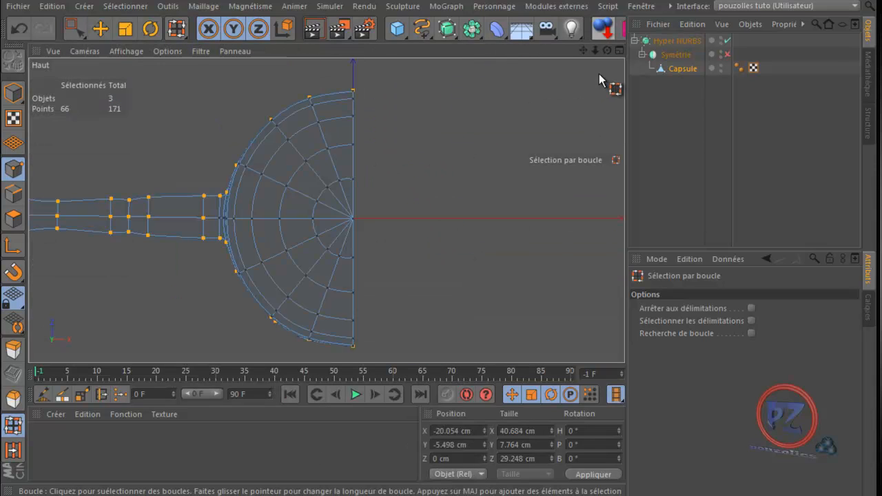
pyautogui.moveTo(608, 50); pyautogui.dragTo(443, 307)
pyautogui.moveTo(584, 51); pyautogui.dragTo(441, 311)
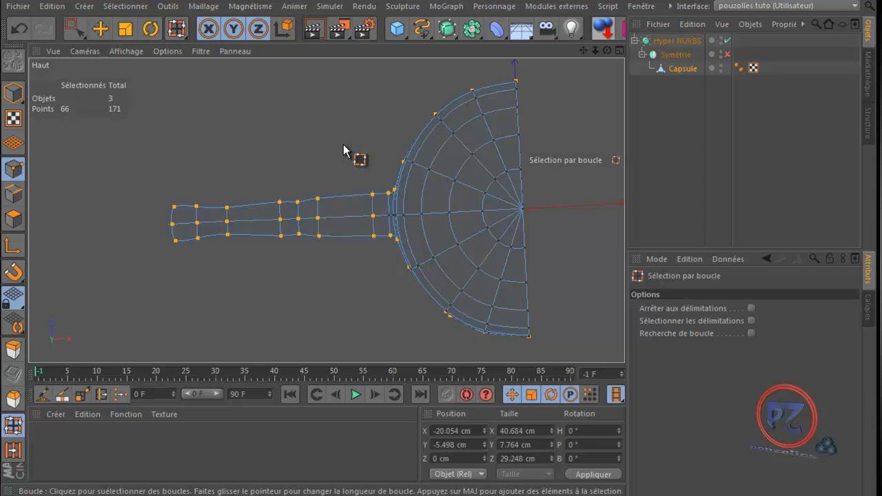
pyautogui.click(359, 136)
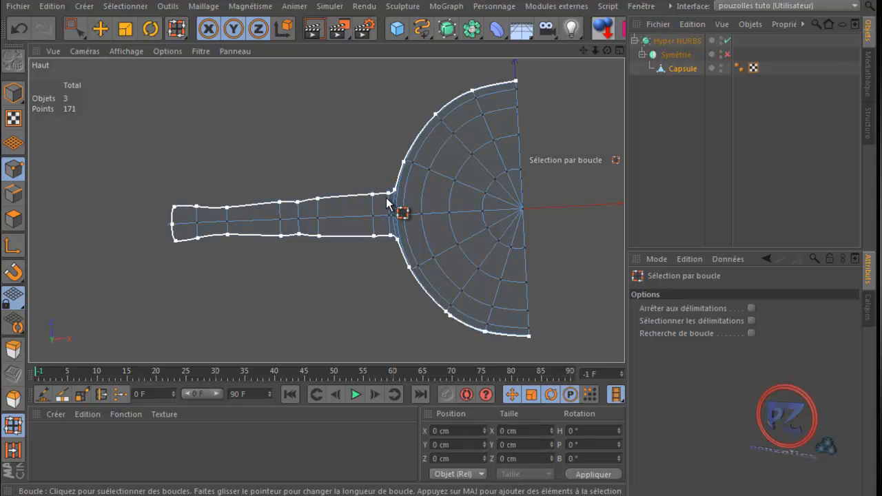
pyautogui.click(389, 204)
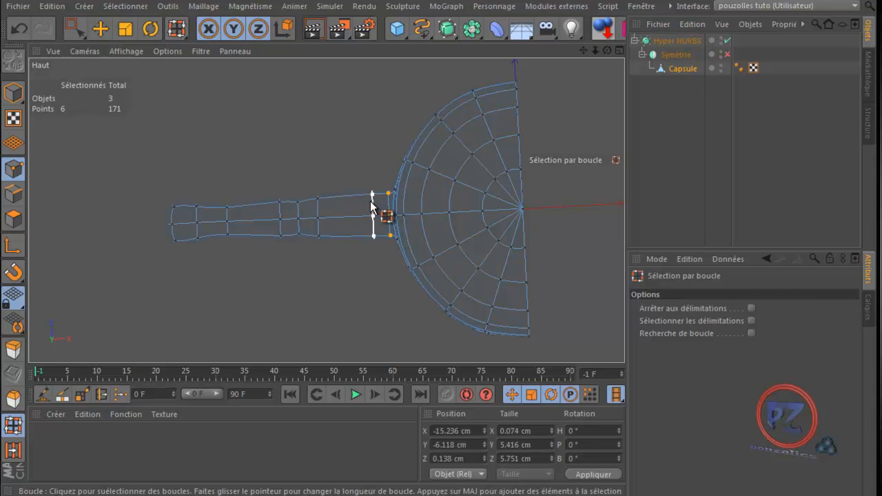
pyautogui.keyDown('shift'); pyautogui.click(371, 206); pyautogui.keyUp('shift')
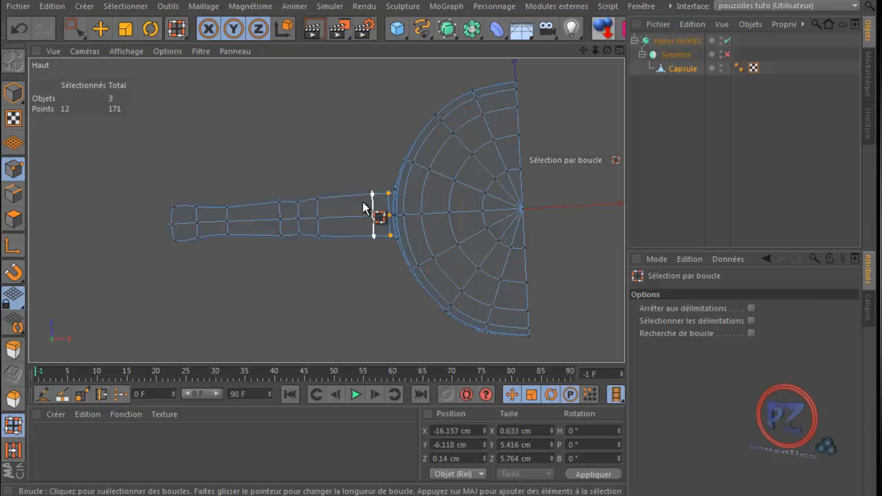
pyautogui.keyDown('shift'); pyautogui.click(313, 214); pyautogui.keyUp('shift')
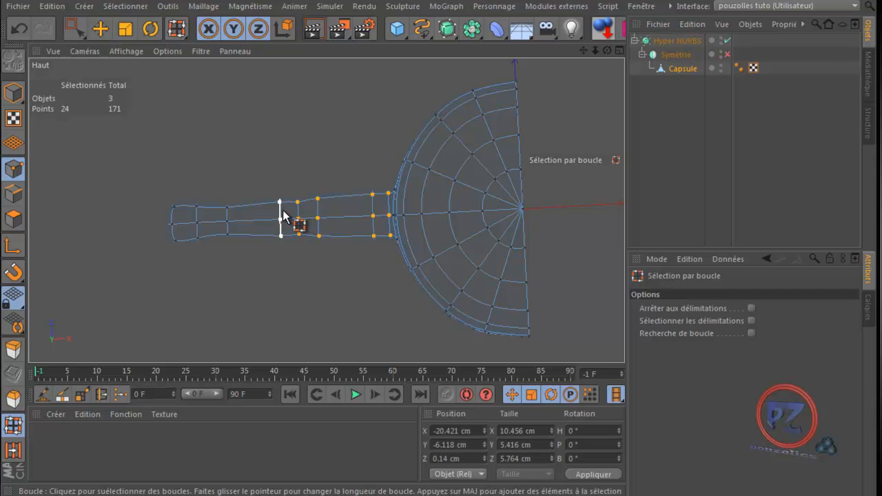
pyautogui.keyDown('shift'); pyautogui.click(283, 215); pyautogui.keyUp('shift')
pyautogui.keyDown('shift'); pyautogui.click(228, 224); pyautogui.keyUp('shift')
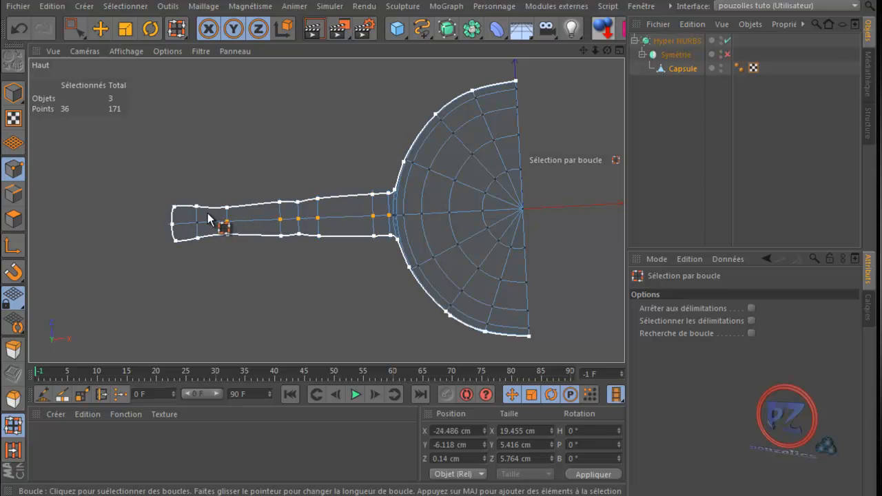
pyautogui.keyDown('shift'); pyautogui.click(198, 218); pyautogui.keyUp('shift')
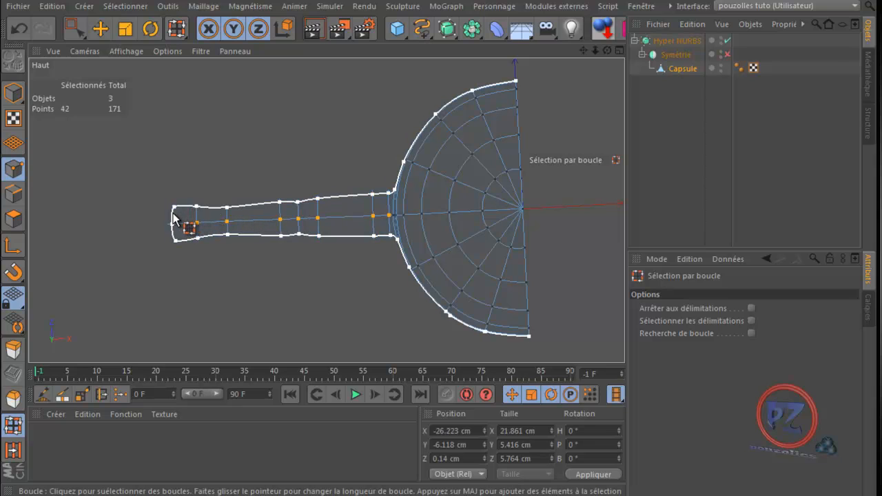
pyautogui.keyDown('shift'); pyautogui.click(172, 219); pyautogui.keyUp('shift')
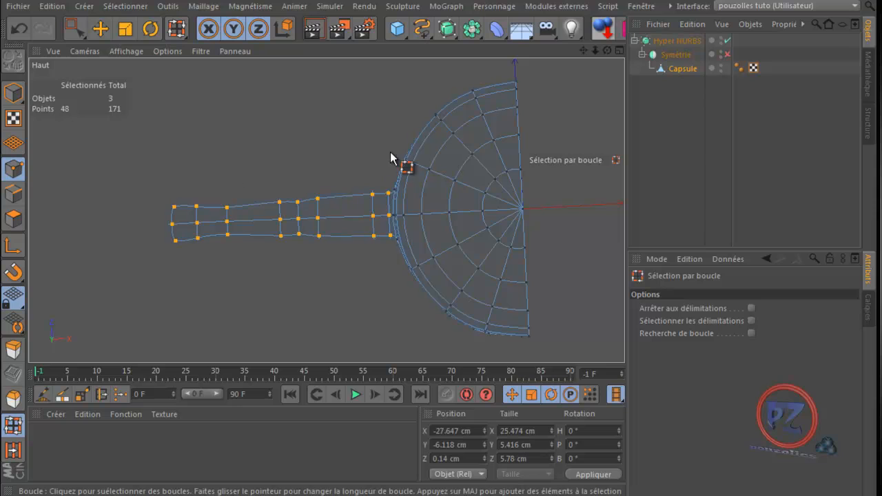
# Scale the selected arm point loops down along Z to about 4.88 cm
pyautogui.middleClick(226, 151)
pyautogui.middleClick(234, 146)
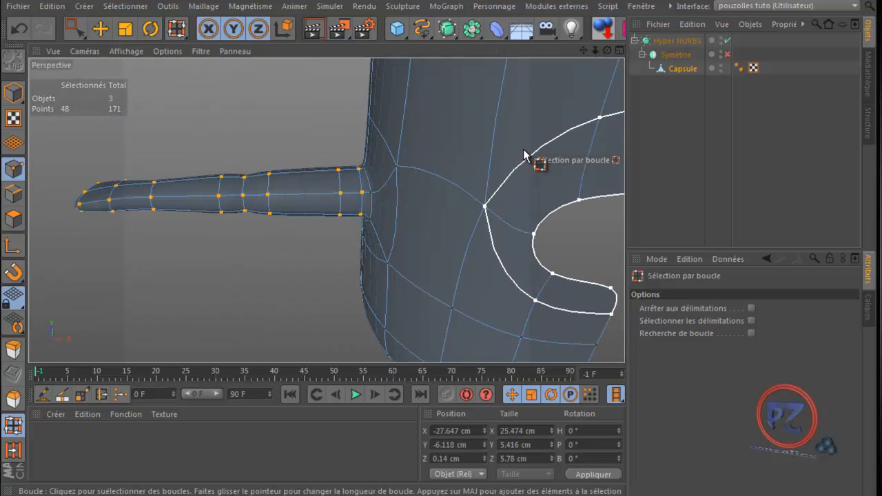
pyautogui.moveTo(609, 50); pyautogui.dragTo(440, 308)
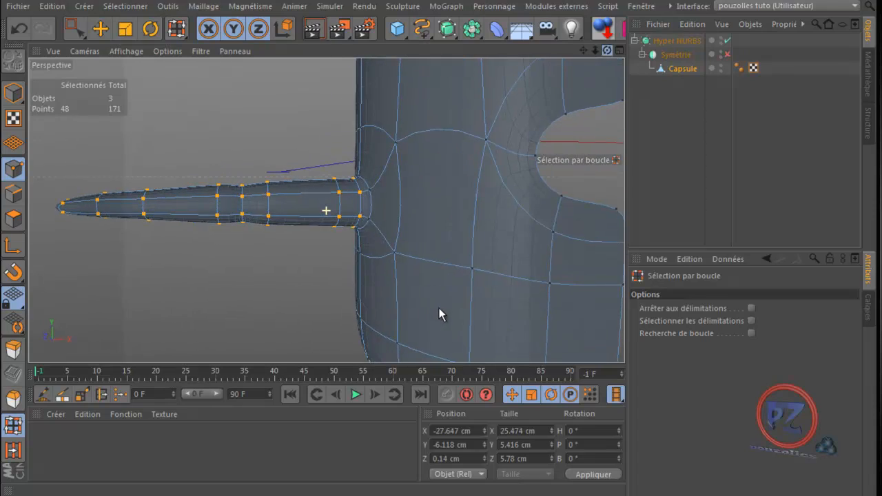
pyautogui.scroll(-5, 581, 118)
pyautogui.moveTo(584, 49); pyautogui.dragTo(441, 309)
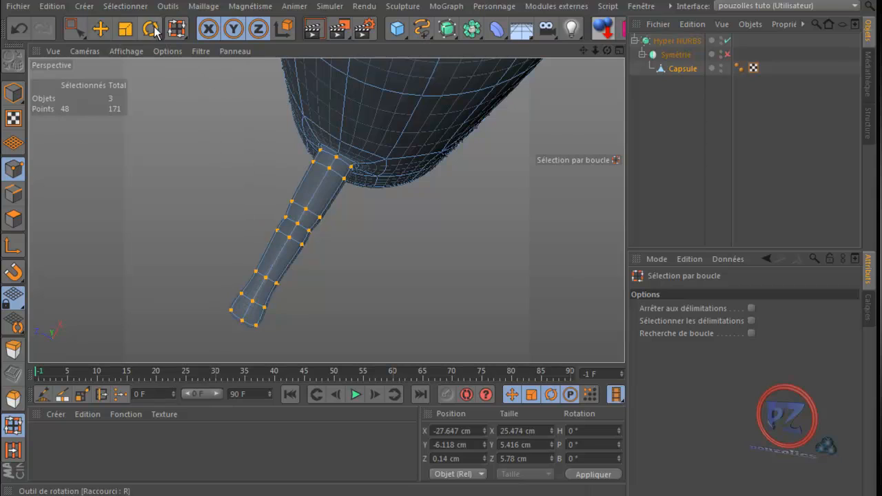
pyautogui.click(124, 28)
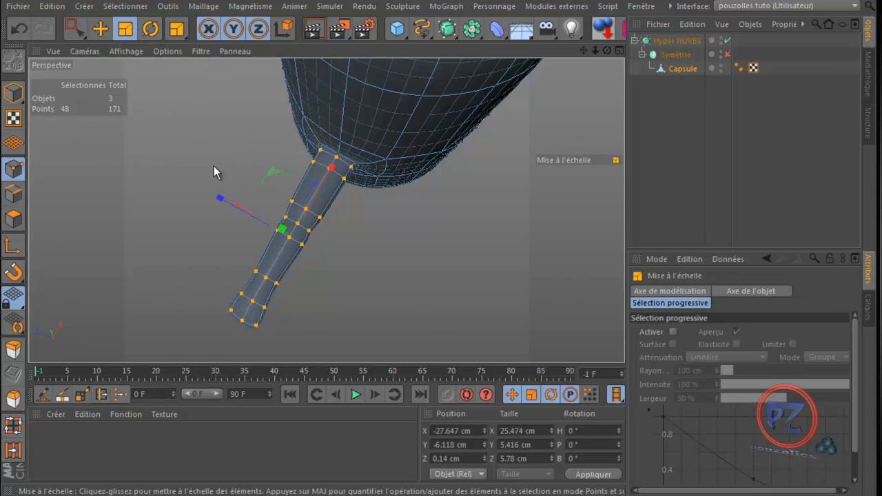
pyautogui.moveTo(217, 200); pyautogui.dragTo(232, 205)
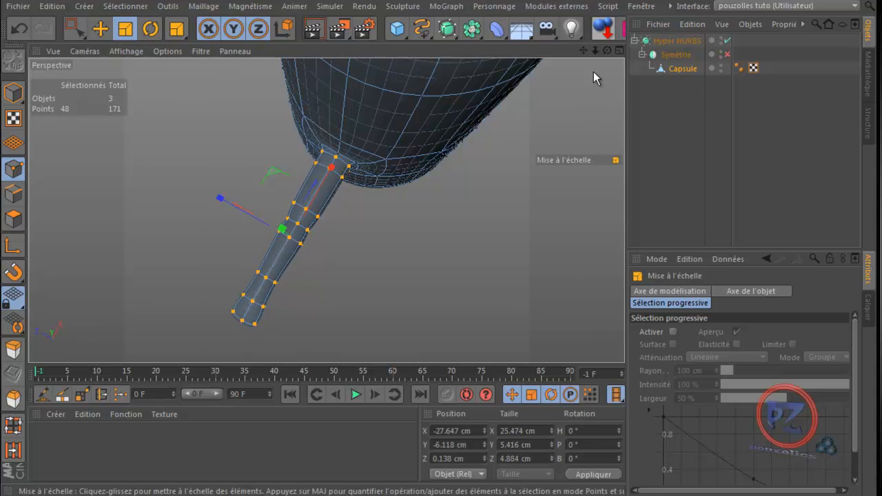
# Deselect the arm points and re-enable the Symétrie object
pyautogui.moveTo(608, 51); pyautogui.dragTo(437, 308)
pyautogui.scroll(-5, 303, 275)
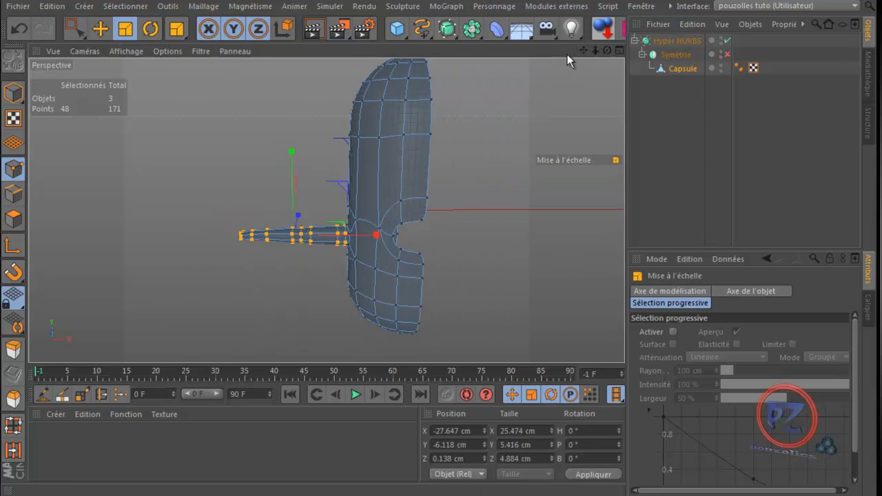
pyautogui.moveTo(584, 50); pyautogui.dragTo(438, 311)
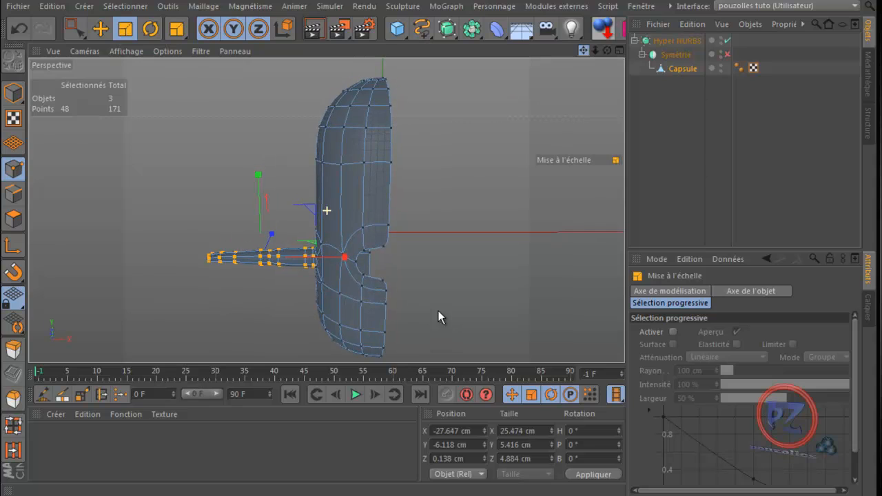
pyautogui.click(477, 183)
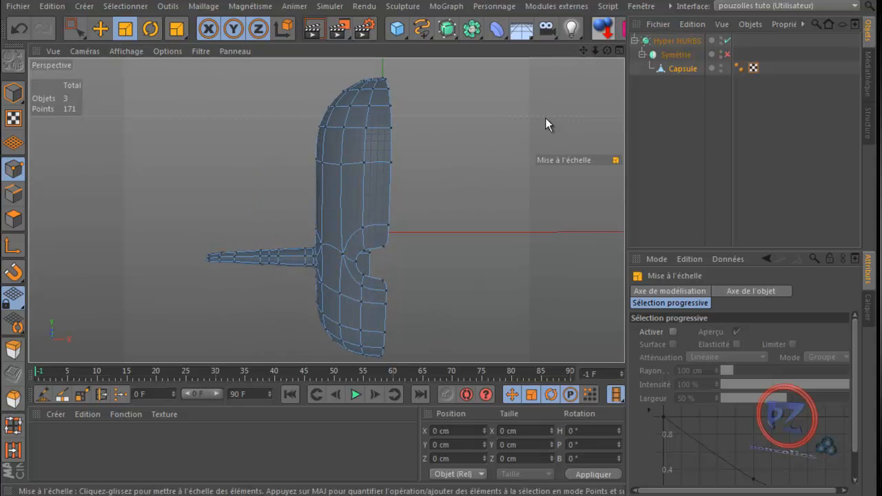
pyautogui.click(727, 55)
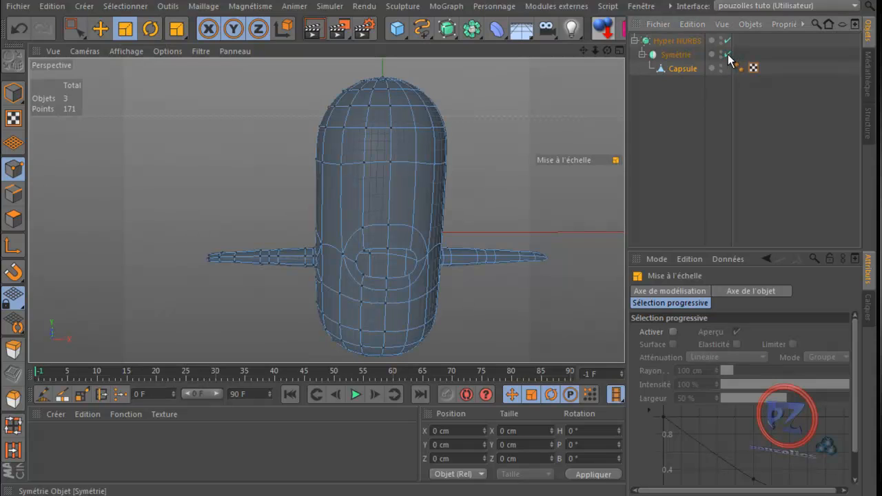
pyautogui.moveTo(605, 51); pyautogui.dragTo(439, 310)
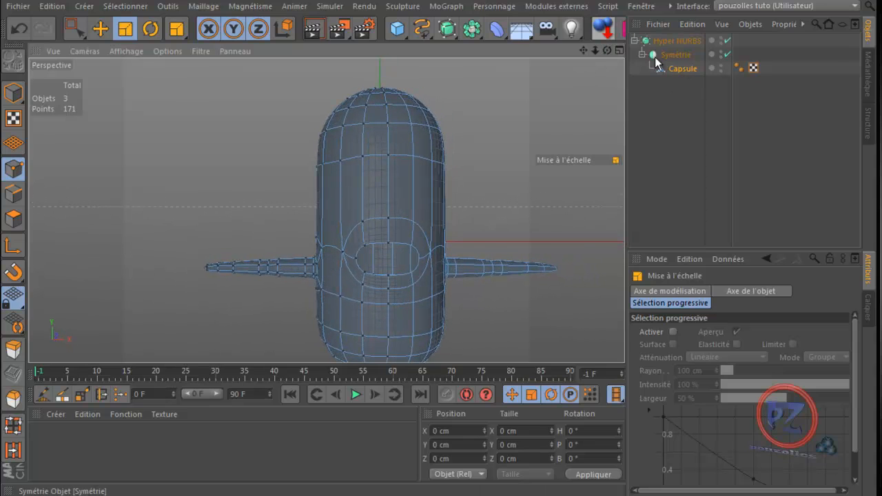
# Rearrange the hierarchy so Capsule is a child of Hyper NURBS and Hyper NURBS is a child of Symétrie
pyautogui.moveTo(681, 68); pyautogui.dragTo(686, 135)
pyautogui.moveTo(679, 55); pyautogui.dragTo(677, 110)
pyautogui.moveTo(674, 57); pyautogui.dragTo(675, 108)
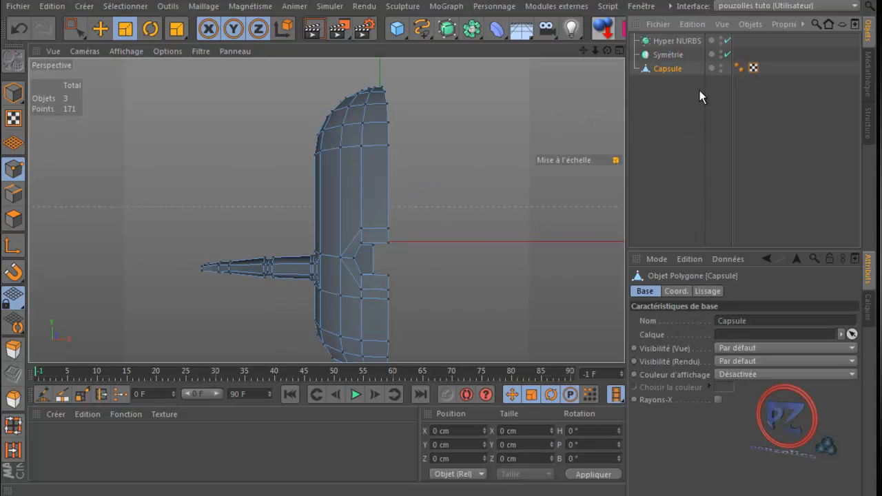
pyautogui.moveTo(676, 42); pyautogui.dragTo(676, 41)
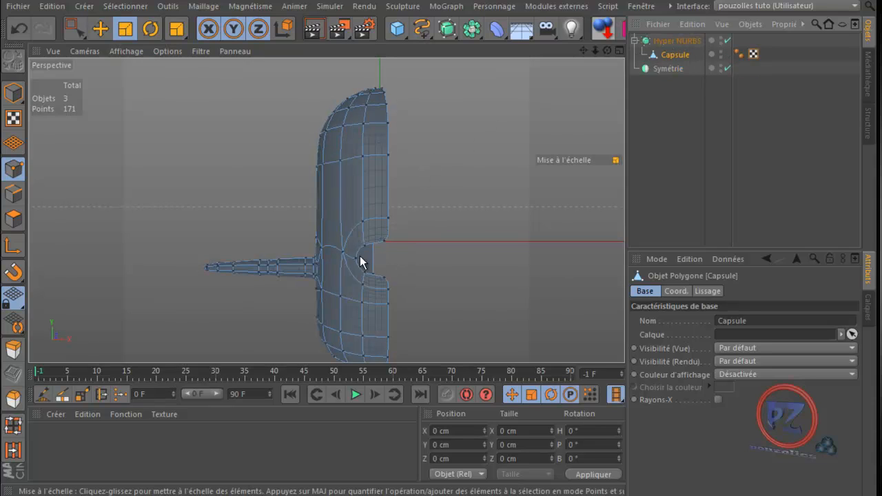
pyautogui.moveTo(669, 40); pyautogui.dragTo(670, 69)
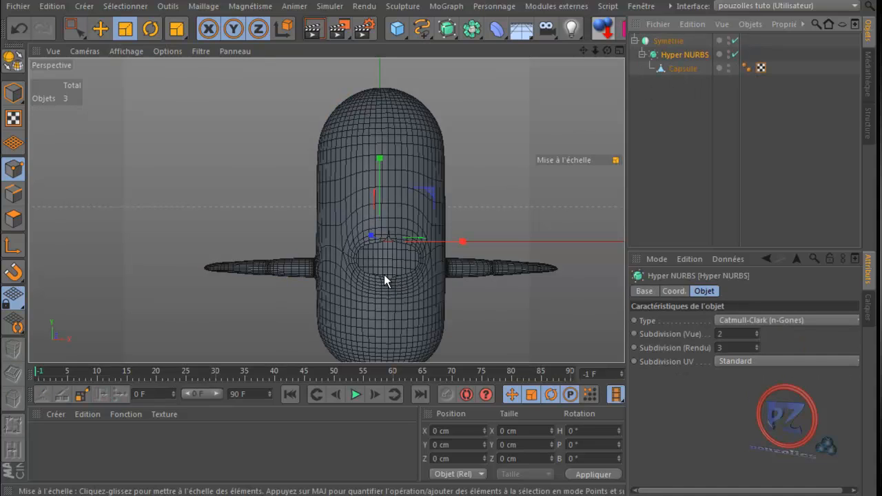
pyautogui.scroll(5, 387, 279)
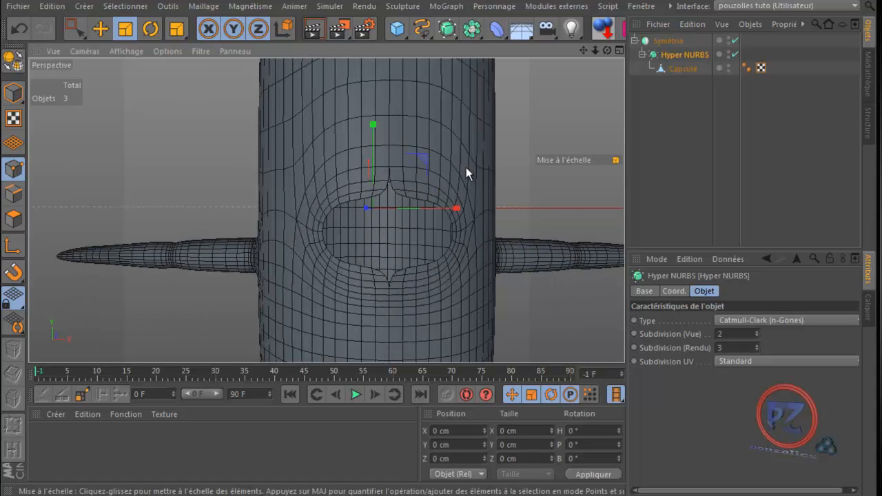
# Restore the hierarchy with Capsule inside Symétrie and Symétrie inside Hyper NURBS
pyautogui.moveTo(685, 68); pyautogui.dragTo(682, 124)
pyautogui.moveTo(685, 54); pyautogui.dragTo(668, 76)
pyautogui.moveTo(670, 39); pyautogui.dragTo(681, 68)
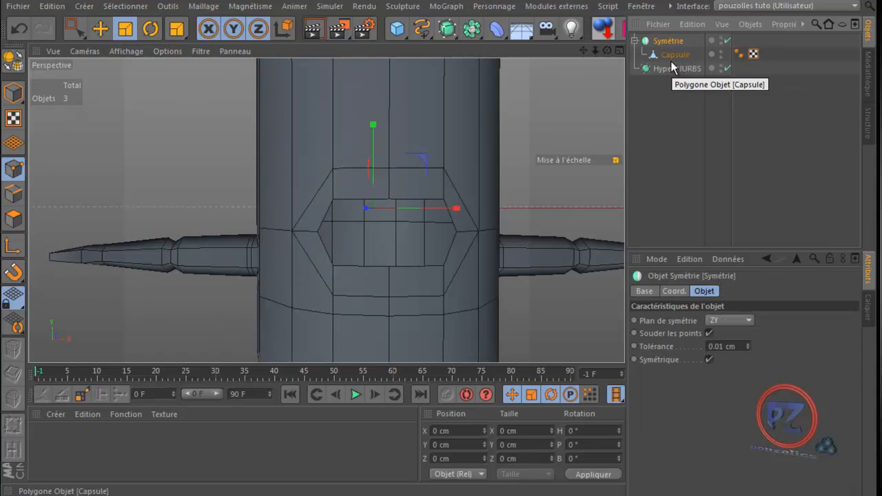
pyautogui.moveTo(666, 40); pyautogui.dragTo(678, 67)
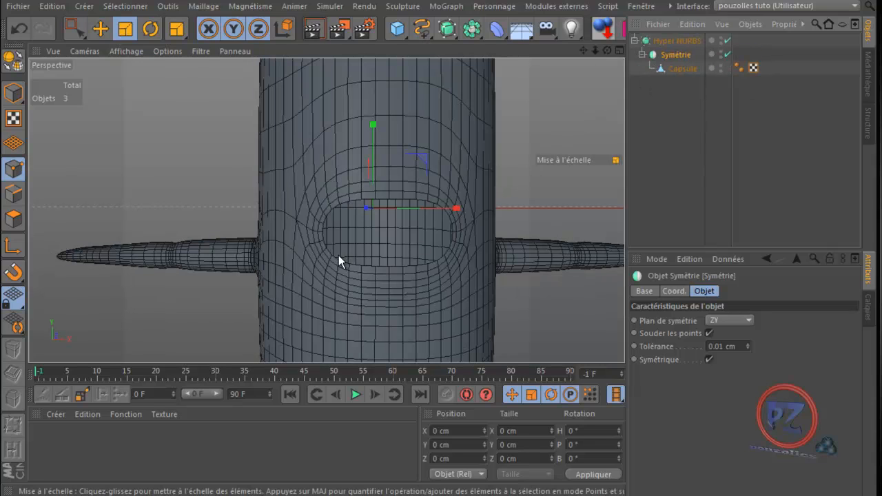
# Try to move the Capsule's lower mouth edge upward along the world Y axis, and undo the move
pyautogui.click(684, 69)
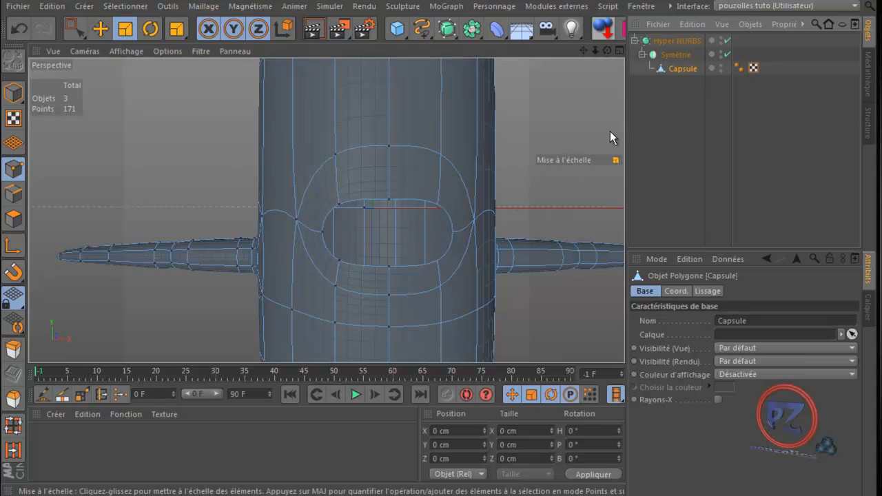
pyautogui.click(13, 200)
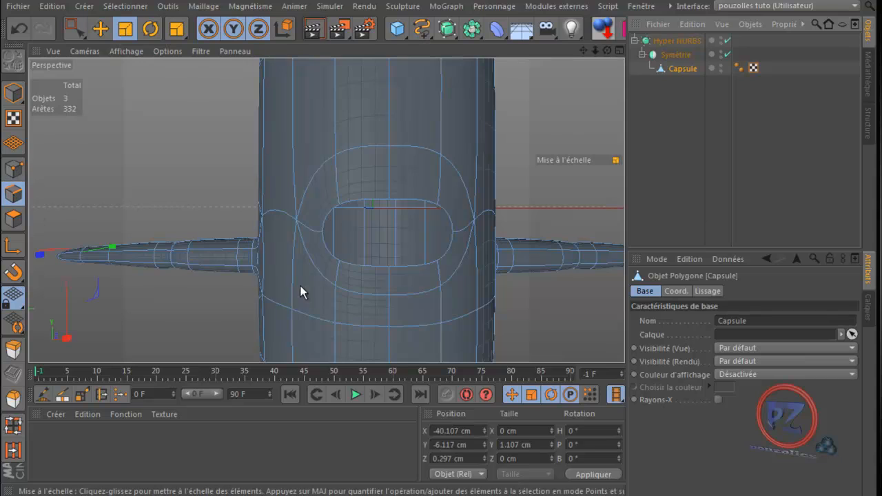
pyautogui.click(364, 266)
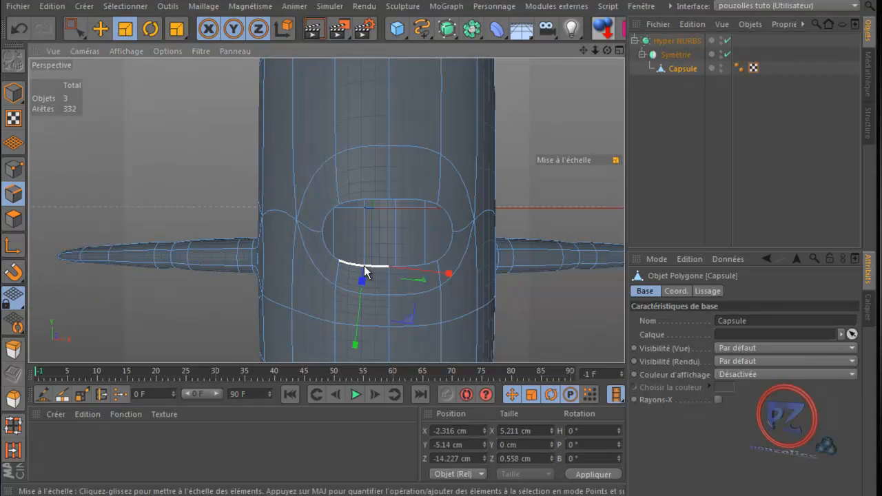
pyautogui.click(97, 29)
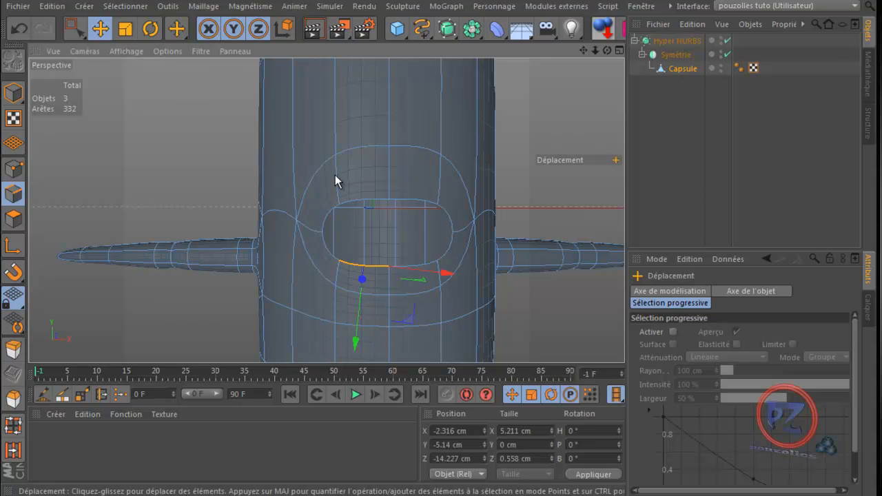
pyautogui.click(285, 29)
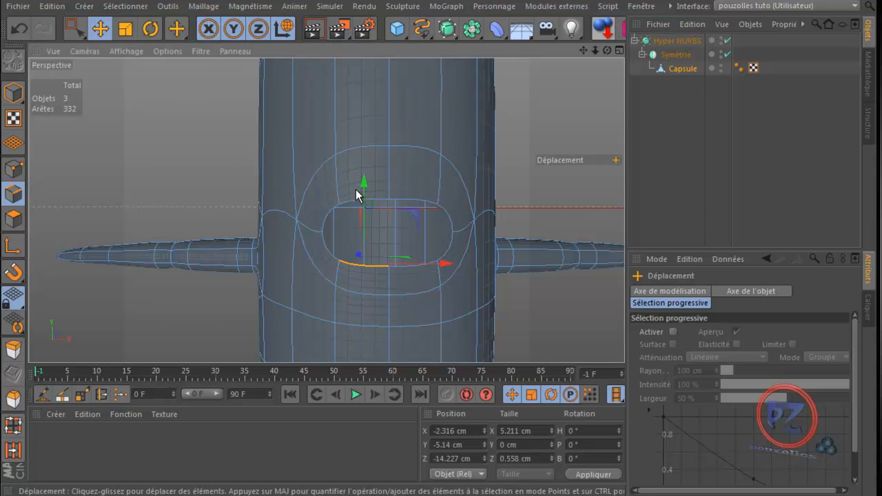
pyautogui.moveTo(363, 184)
pyautogui.mouseDown()
pyautogui.moveTo(364, 118)
pyautogui.moveTo(361, 176)
pyautogui.moveTo(371, 119)
pyautogui.moveTo(372, 179)
pyautogui.mouseUp()
pyautogui.click(19, 29)
# Try to raise the mouth's corner point by about 0.66 cm in Y, and undo the move
pyautogui.click(13, 167)
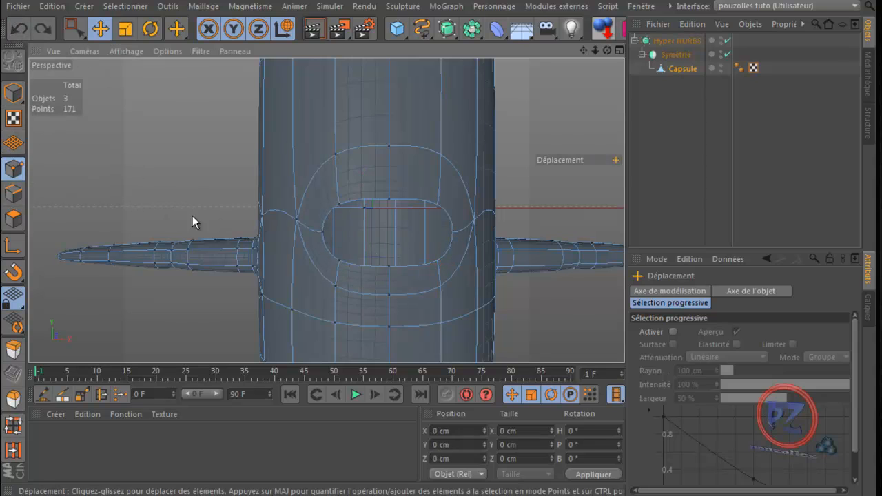
pyautogui.click(321, 233)
pyautogui.moveTo(321, 151)
pyautogui.mouseDown()
pyautogui.moveTo(322, 131)
pyautogui.moveTo(318, 174)
pyautogui.moveTo(322, 146)
pyautogui.mouseUp()
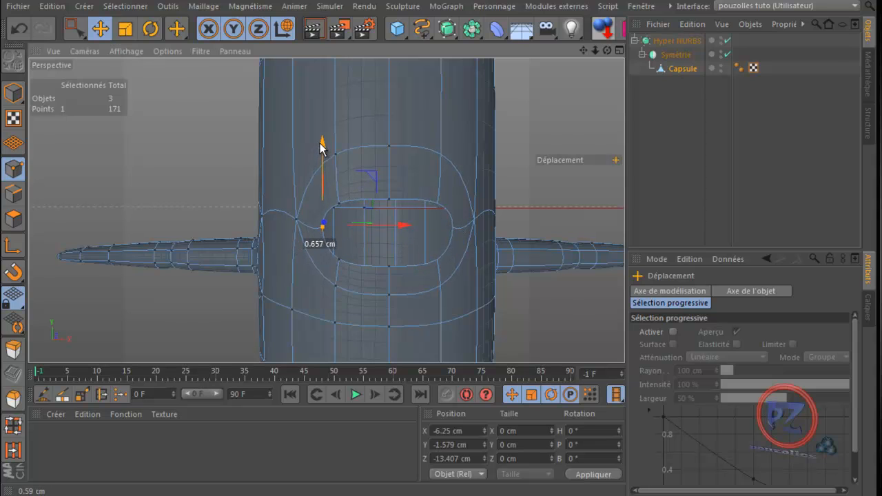
pyautogui.click(23, 26)
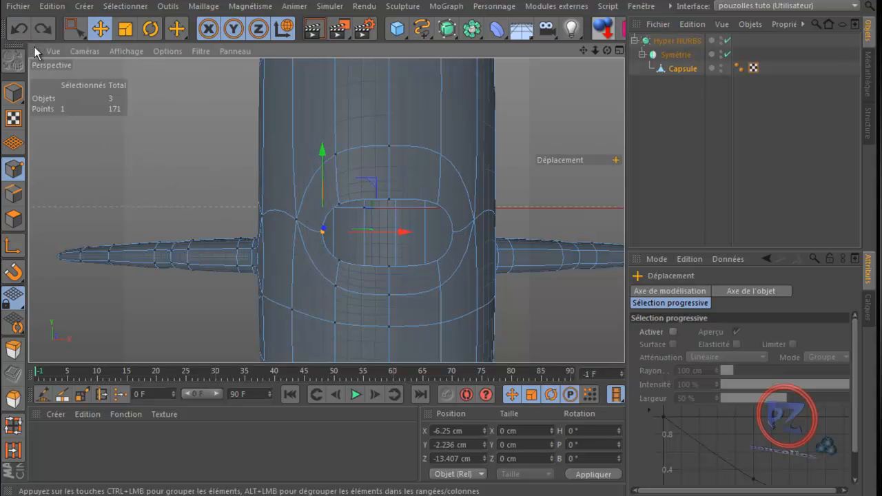
pyautogui.click(24, 26)
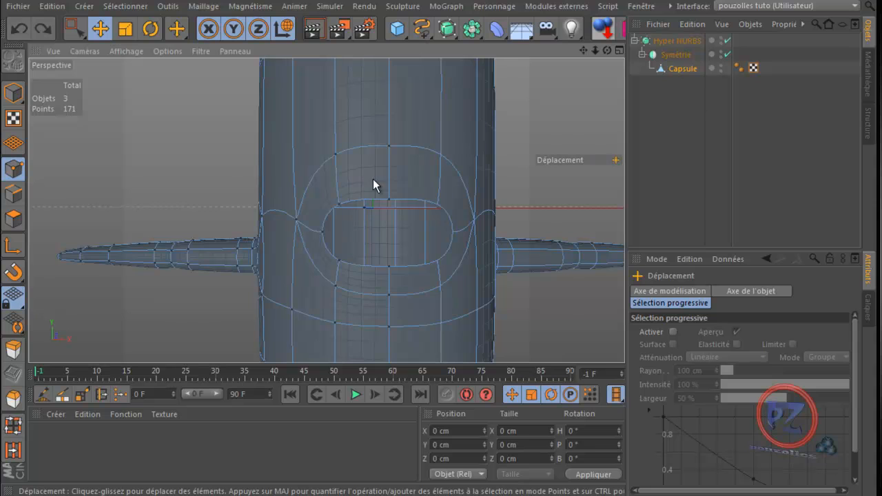
# Examine the whole mirrored and smoothed body with its arms and mouth opening
pyautogui.scroll(-5, 513, 207)
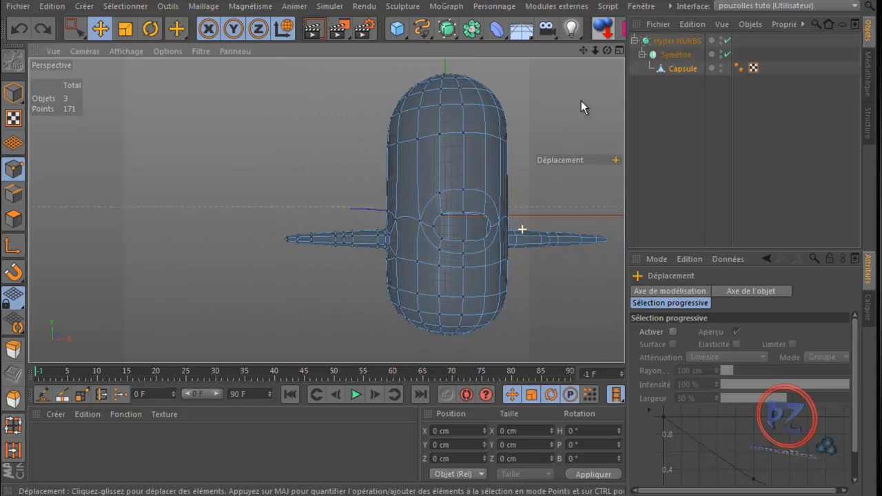
pyautogui.moveTo(583, 51); pyautogui.dragTo(434, 312)
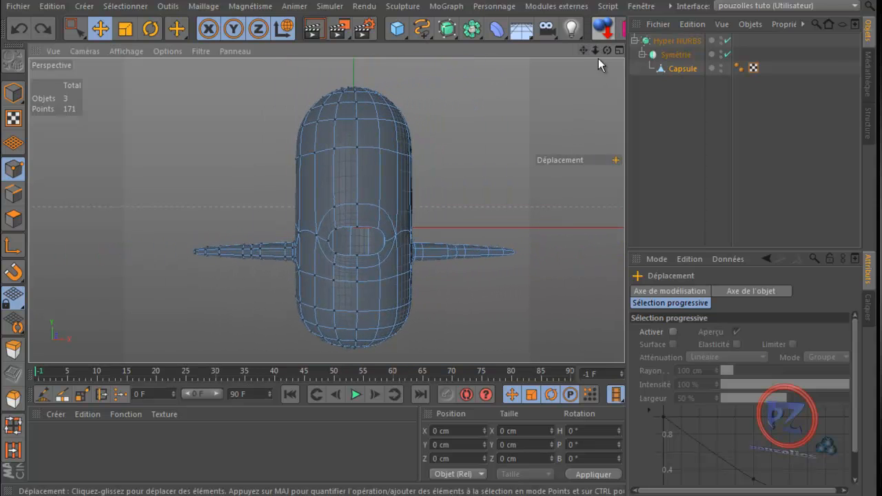
pyautogui.moveTo(606, 51); pyautogui.dragTo(439, 309)
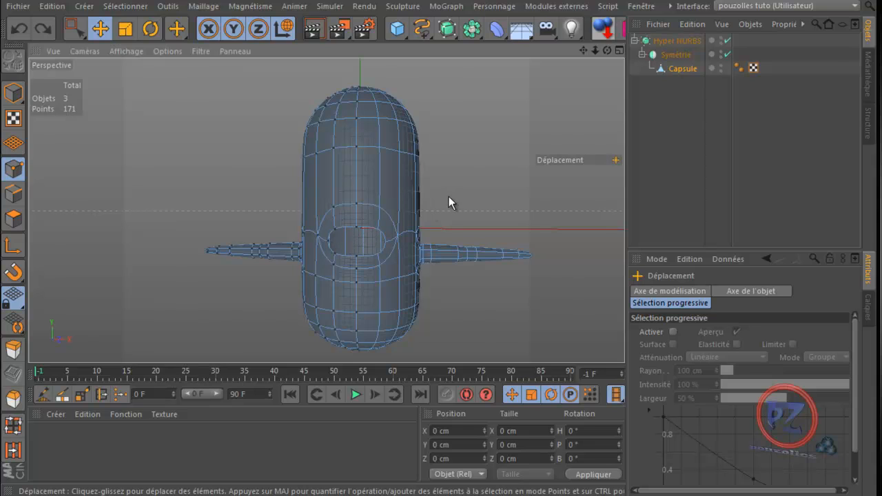
pyautogui.scroll(2, 449, 197)
pyautogui.scroll(-2, 448, 199)
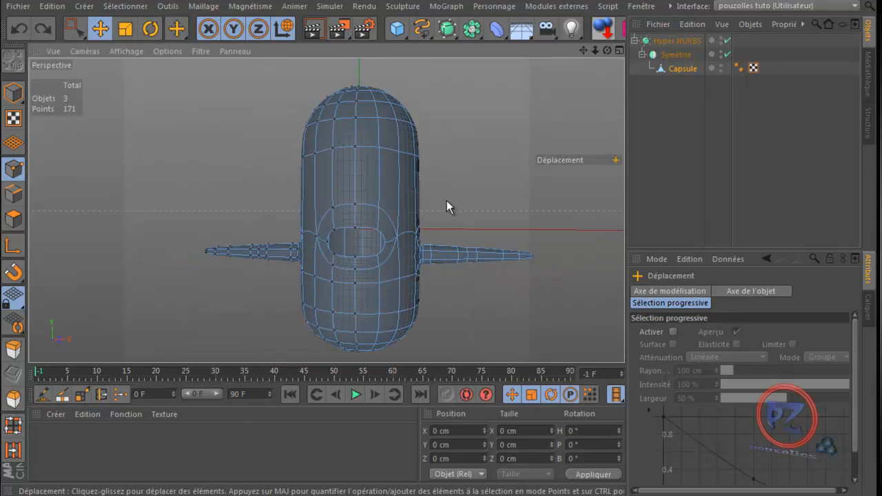
pyautogui.moveTo(607, 50); pyautogui.dragTo(441, 315)
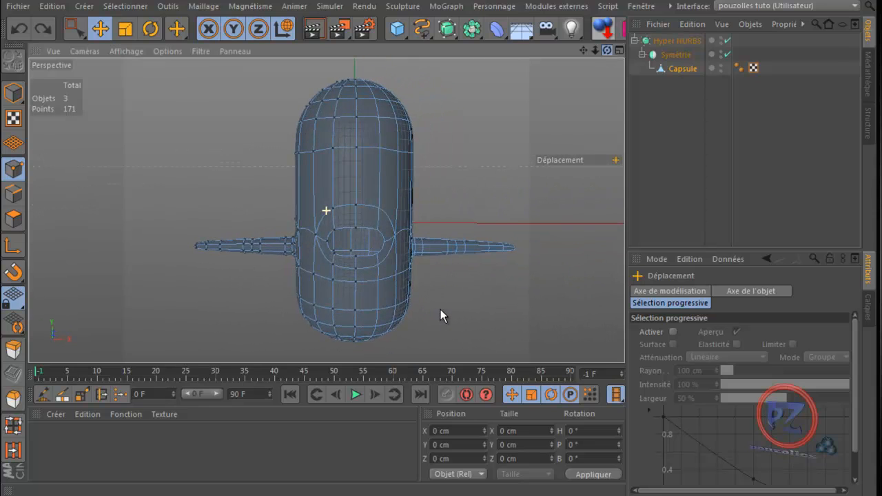